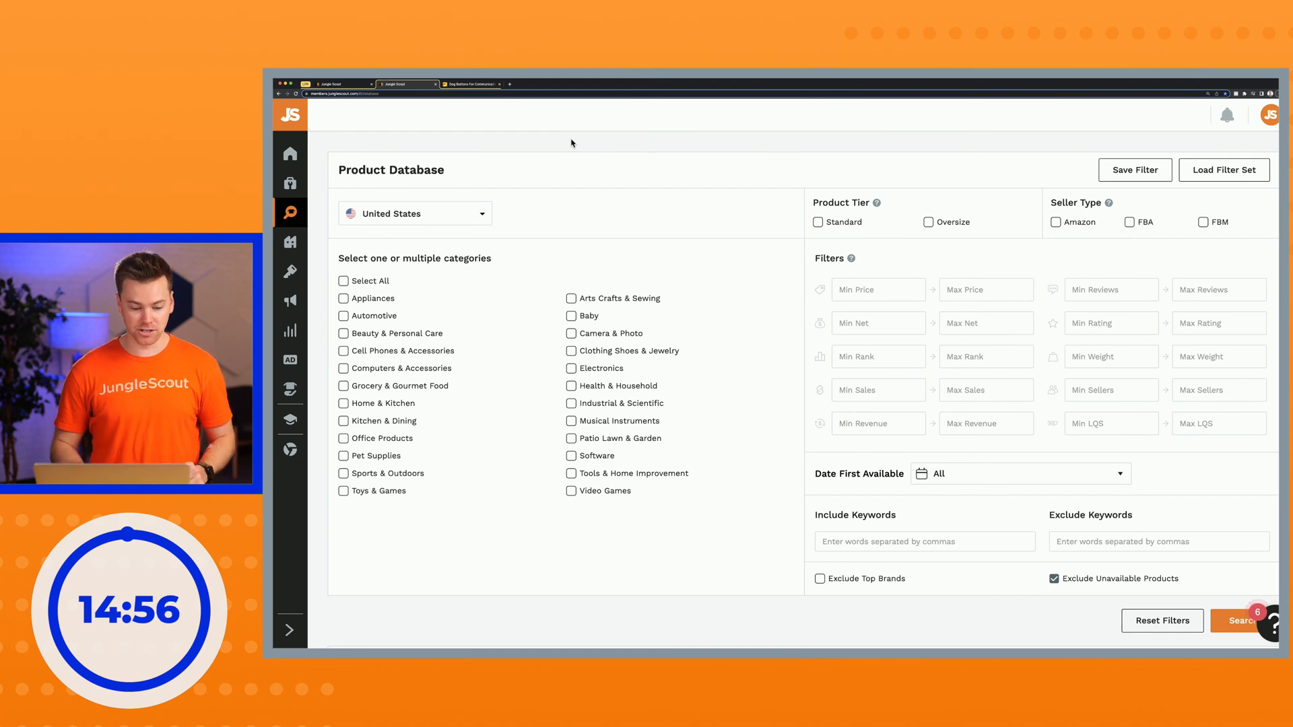
# - Choose United States as the marketplace and select the Pet Supplies category for the product search
pyautogui.click(464, 220)
pyautogui.click(482, 240)
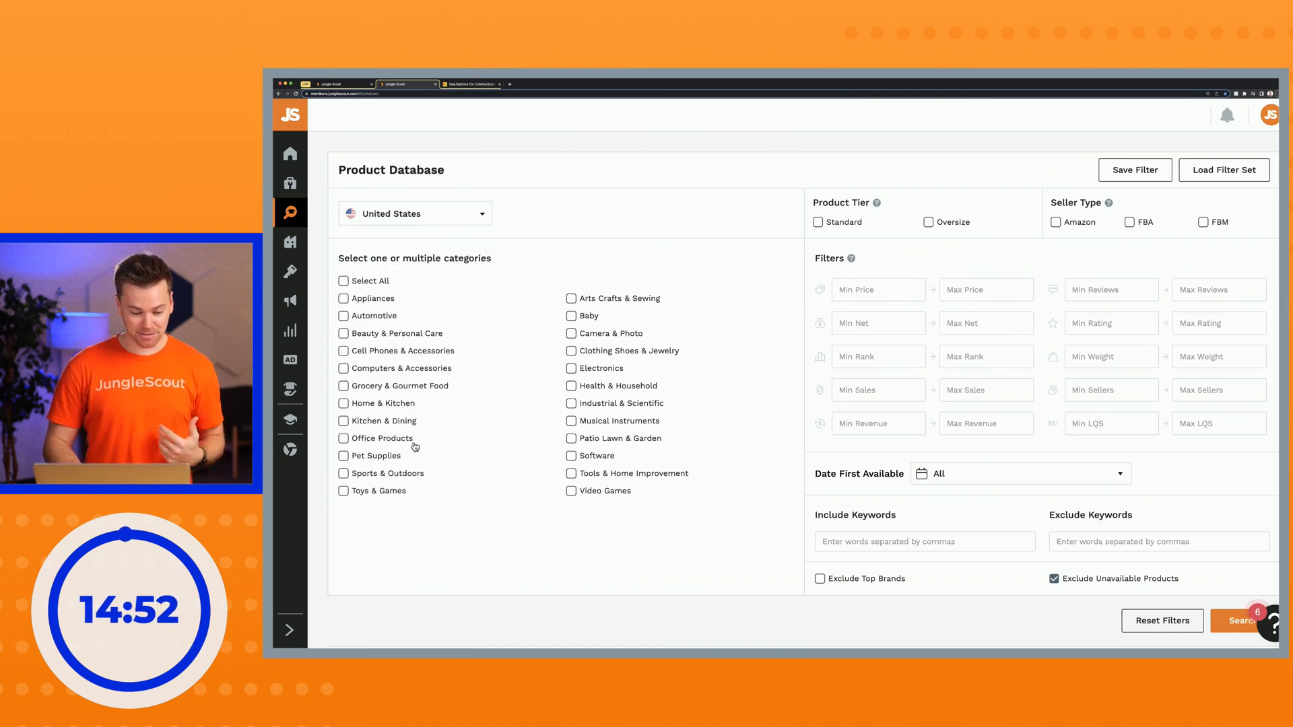
pyautogui.click(345, 457)
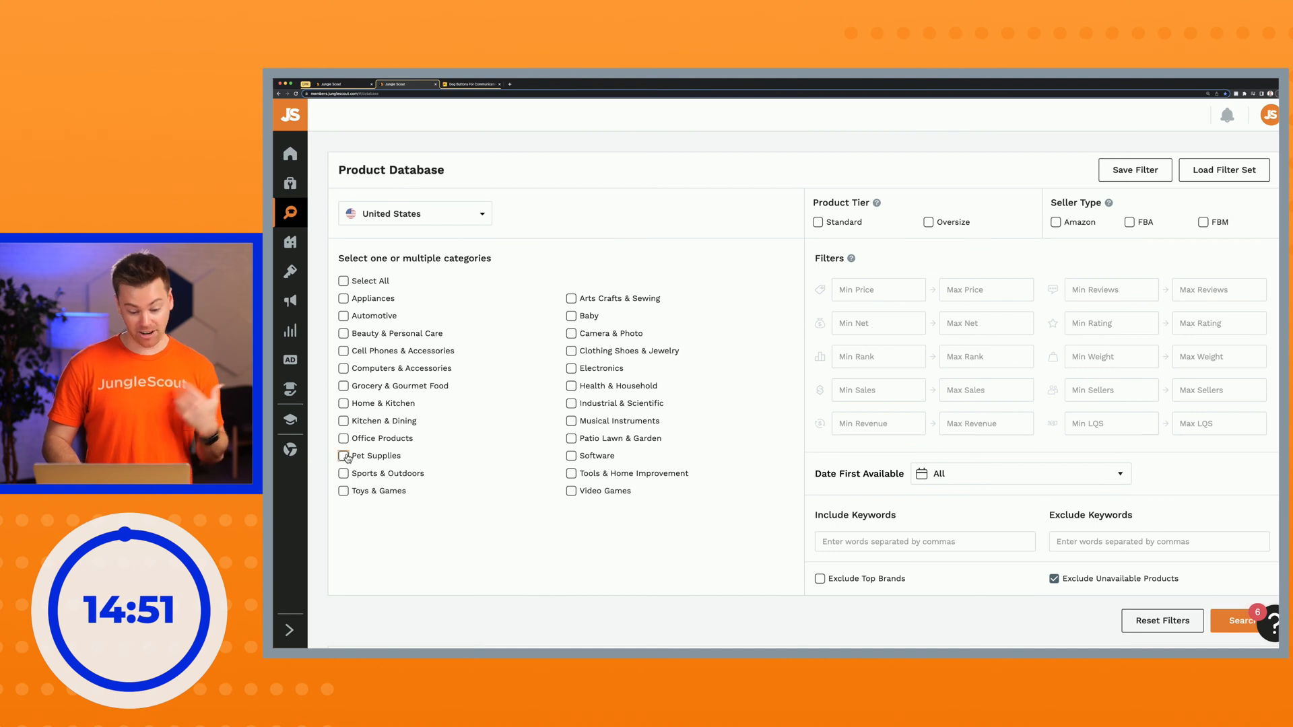
# - Filter products to a price from 20 to 70 and minimum sales of 300
pyautogui.click(887, 290)
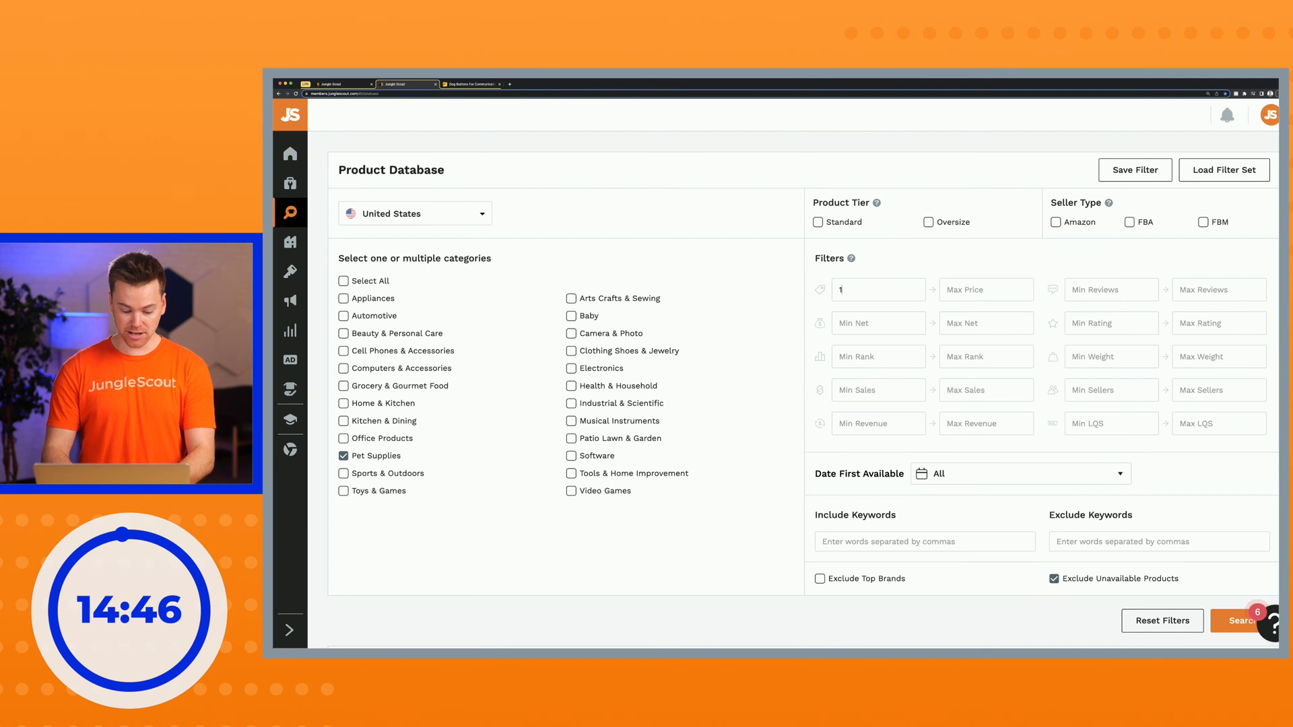
pyautogui.write('20')
pyautogui.click(992, 291)
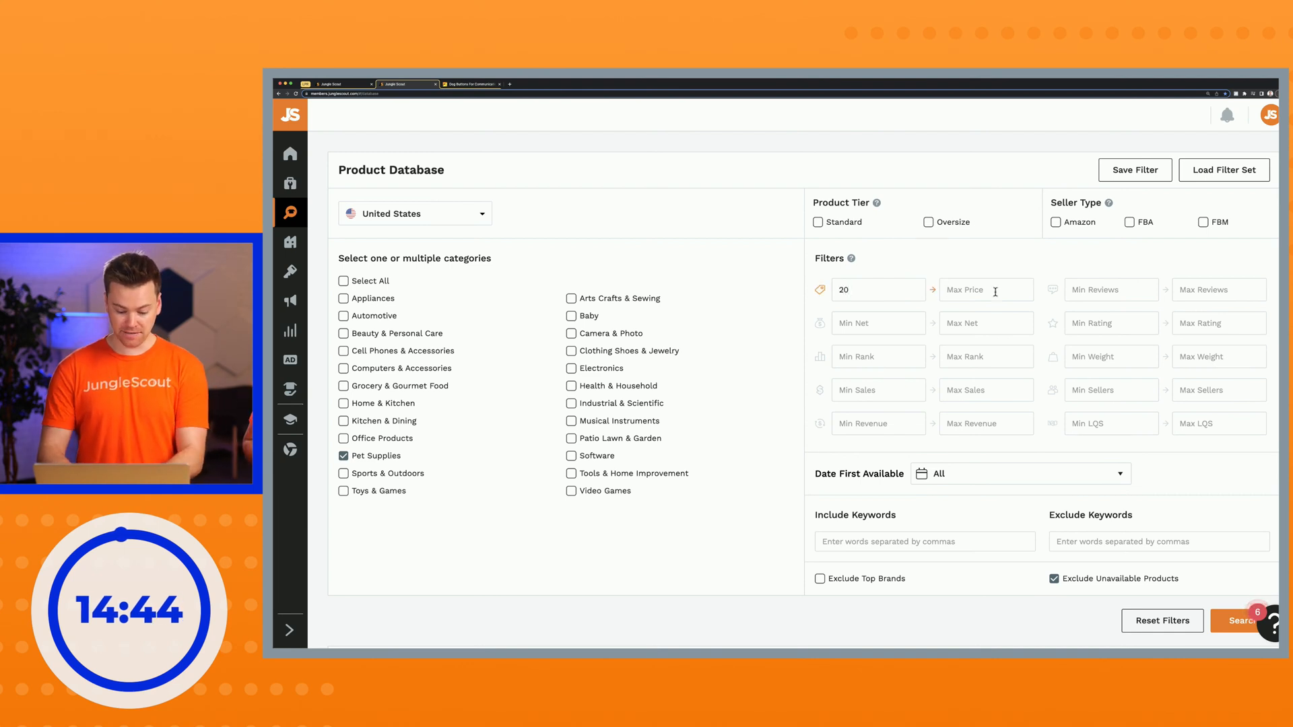
pyautogui.write('70')
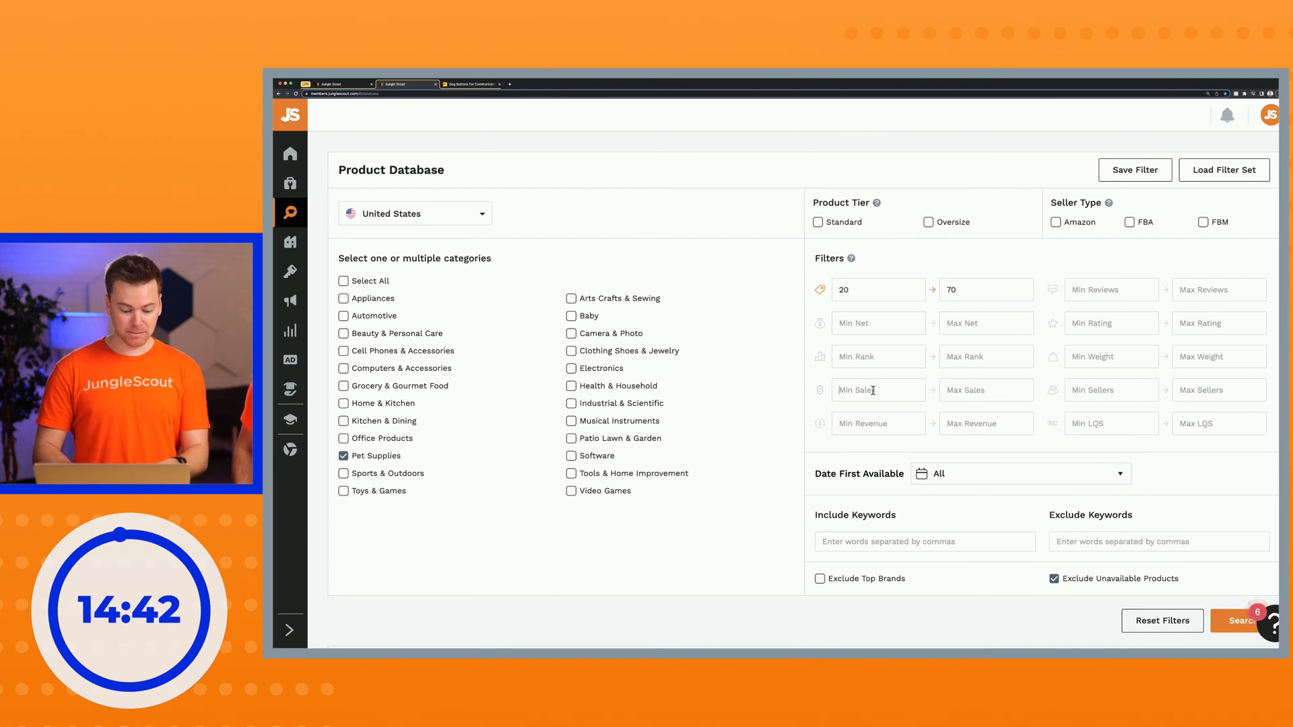
pyautogui.write('300')
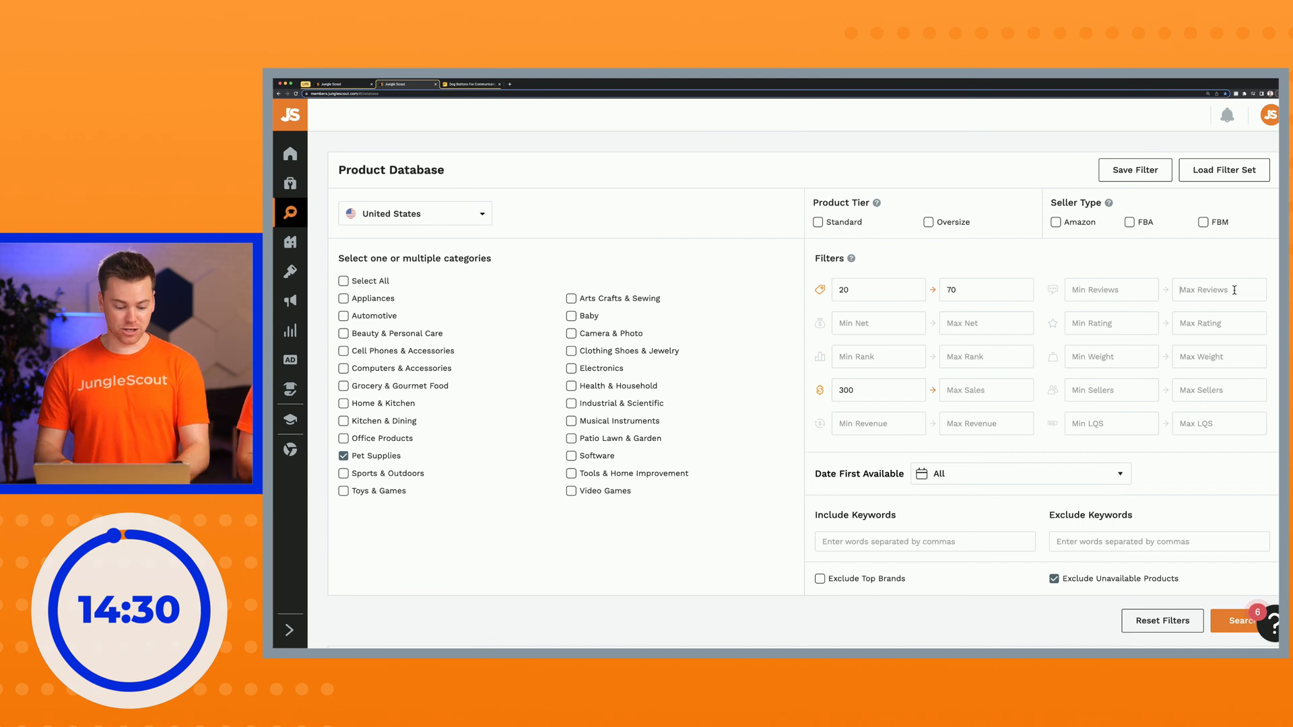
# - Limit the products to a maximum of 150 reviews
pyautogui.write('200')
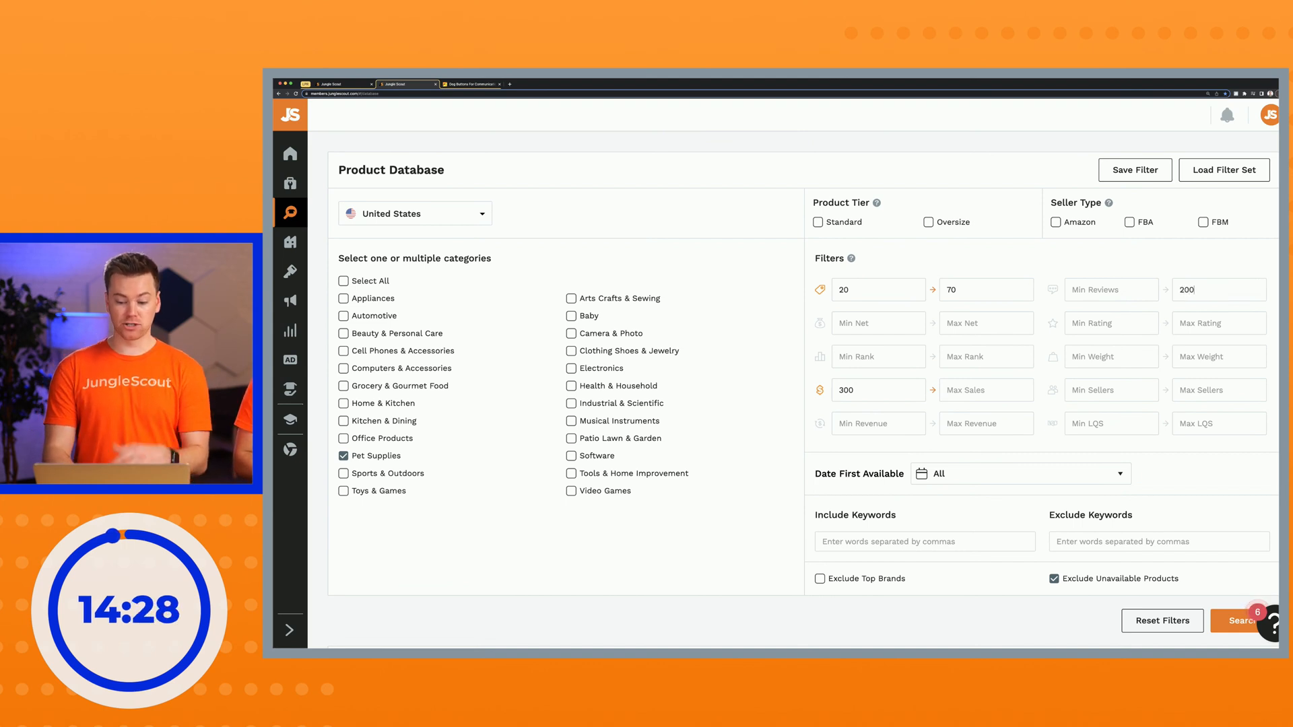
pyautogui.press('BackSpace')
pyautogui.press('BackSpace')
pyautogui.press('BackSpace')
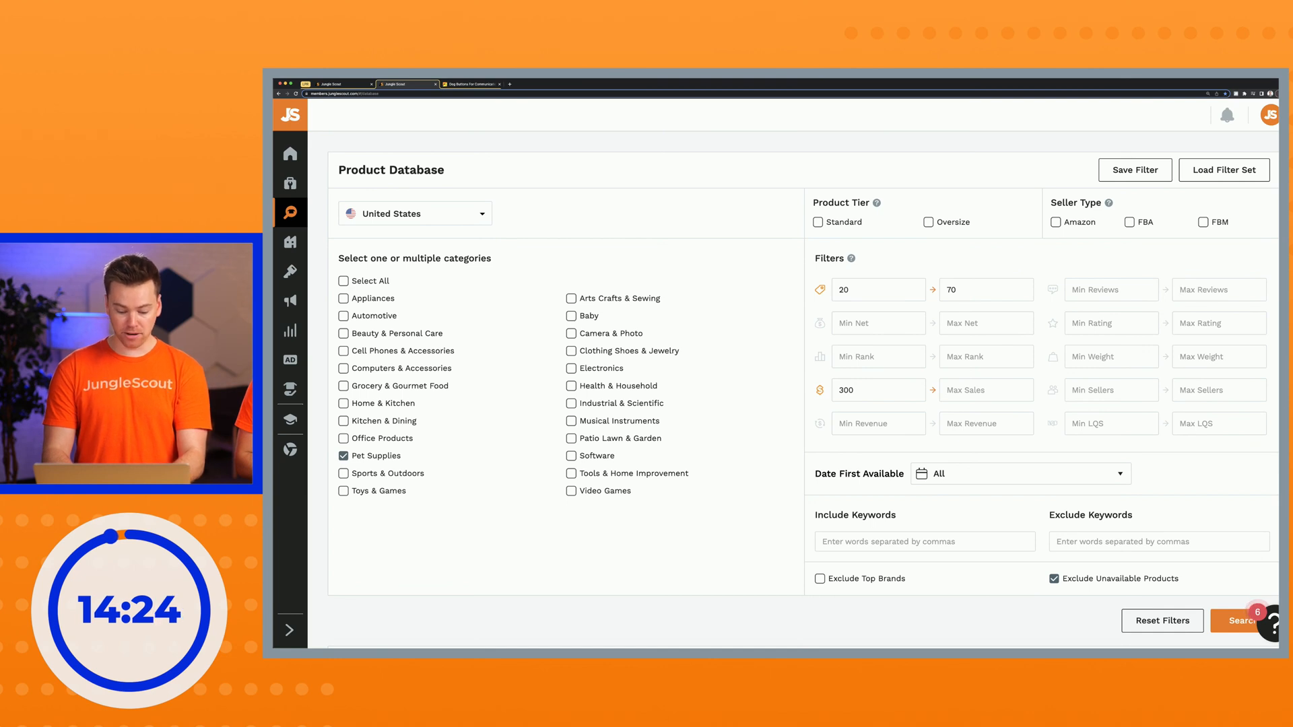
pyautogui.write('150')
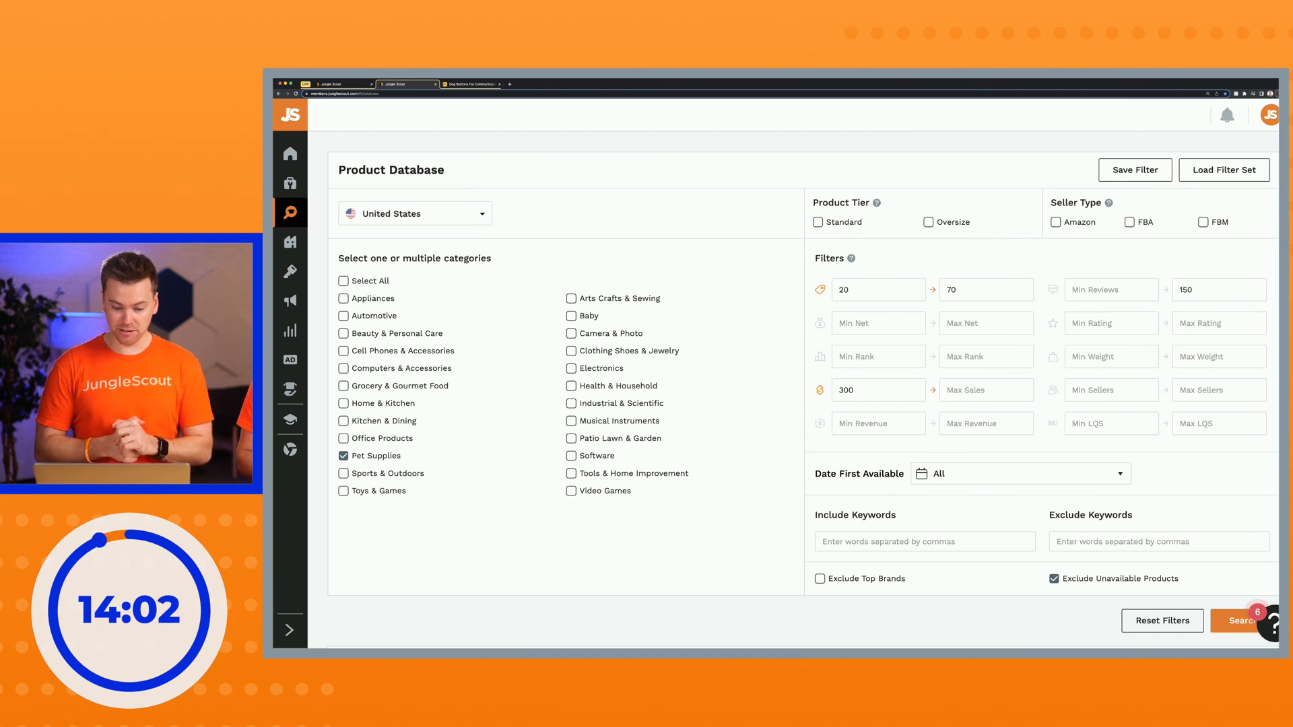
# - Restrict the search to FBA and FBM seller types and the Standard product tier
pyautogui.click(1129, 224)
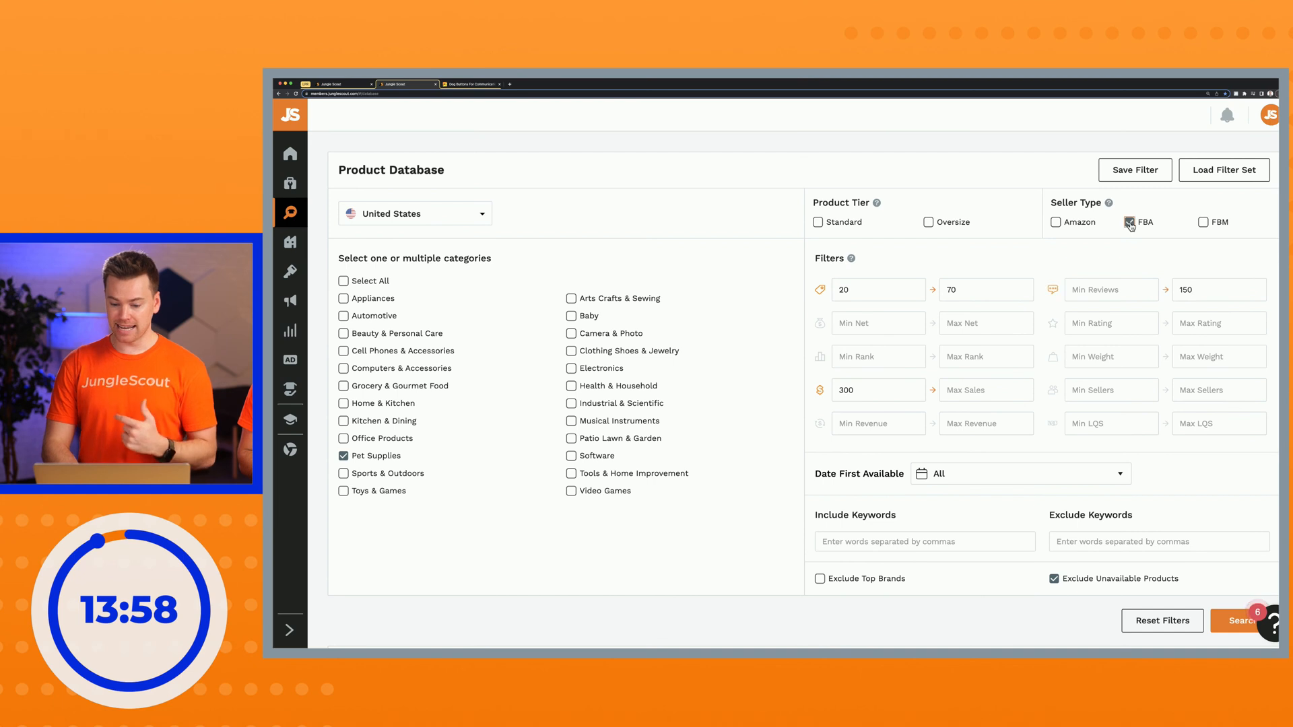
pyautogui.click(1203, 223)
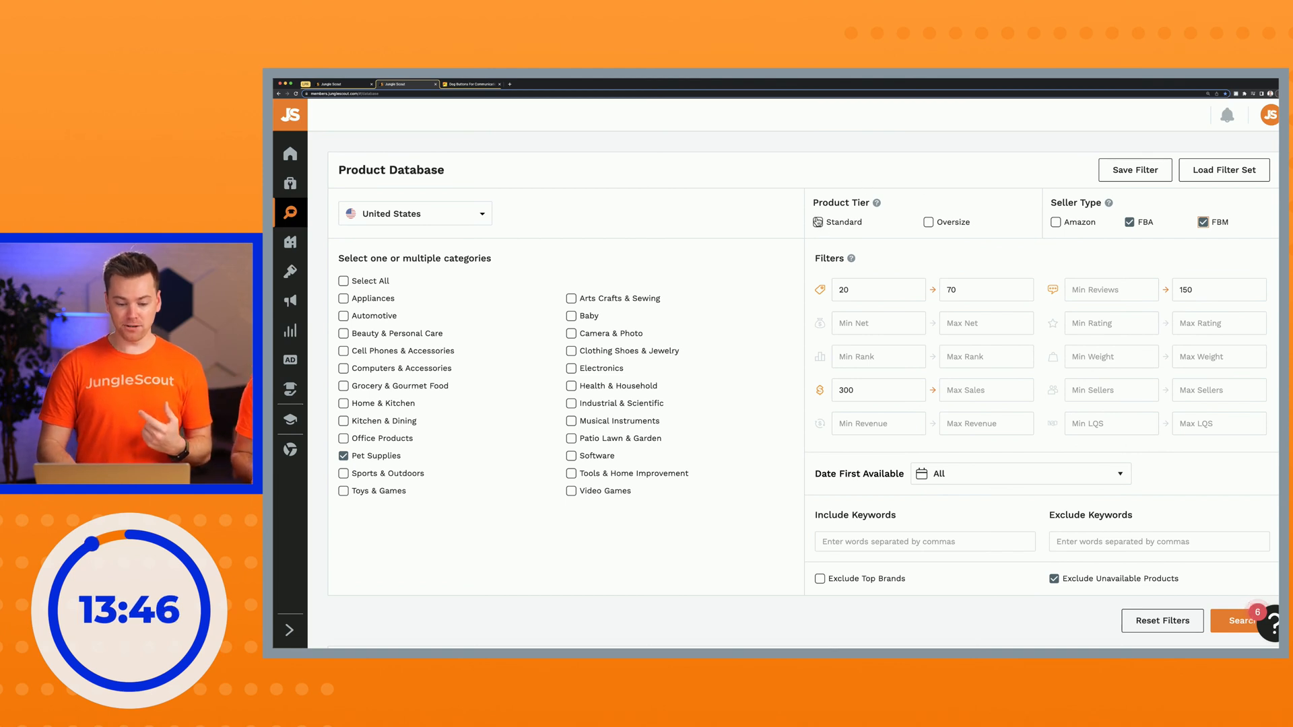
pyautogui.click(817, 222)
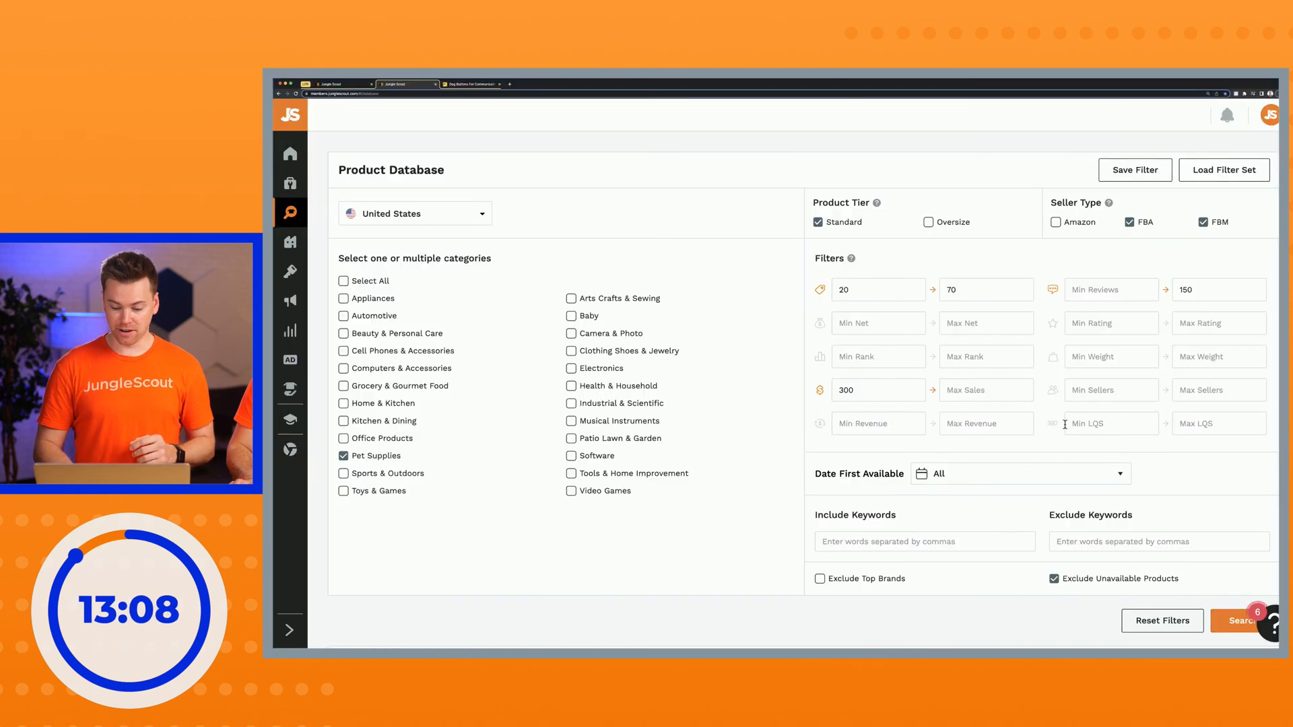
pyautogui.moveTo(1055, 424)
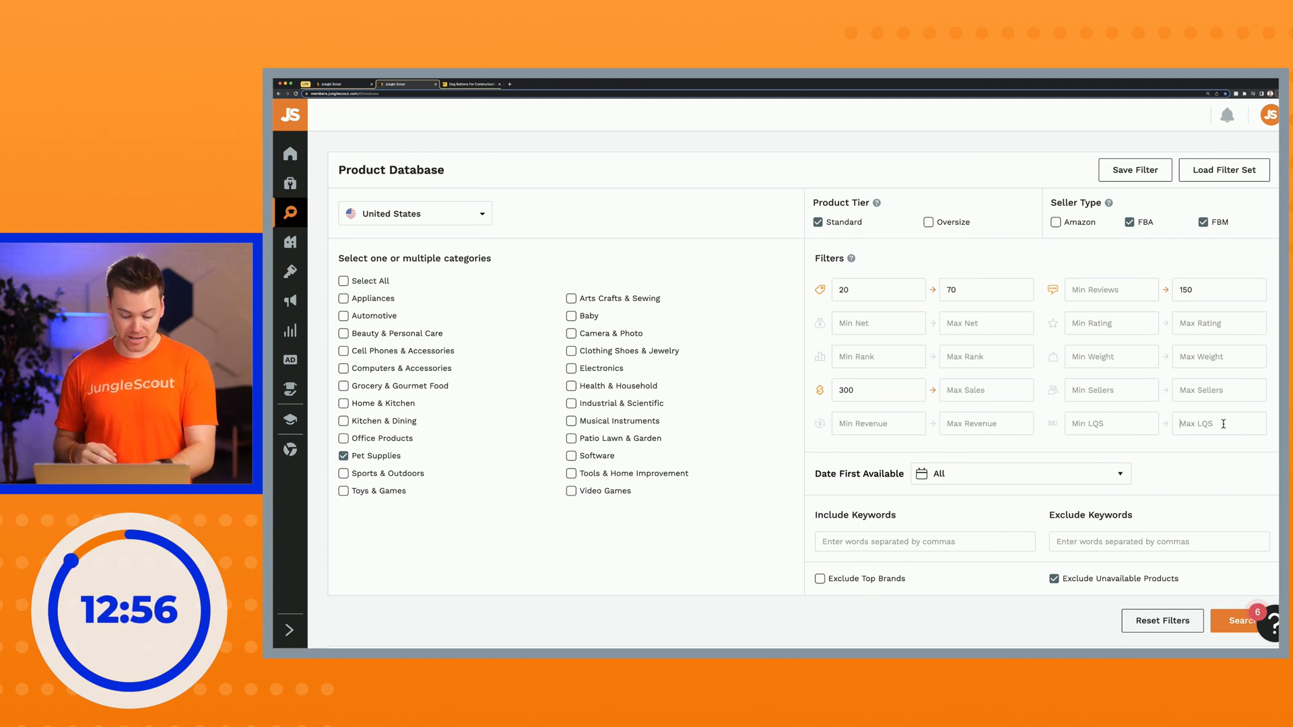
pyautogui.write('7')
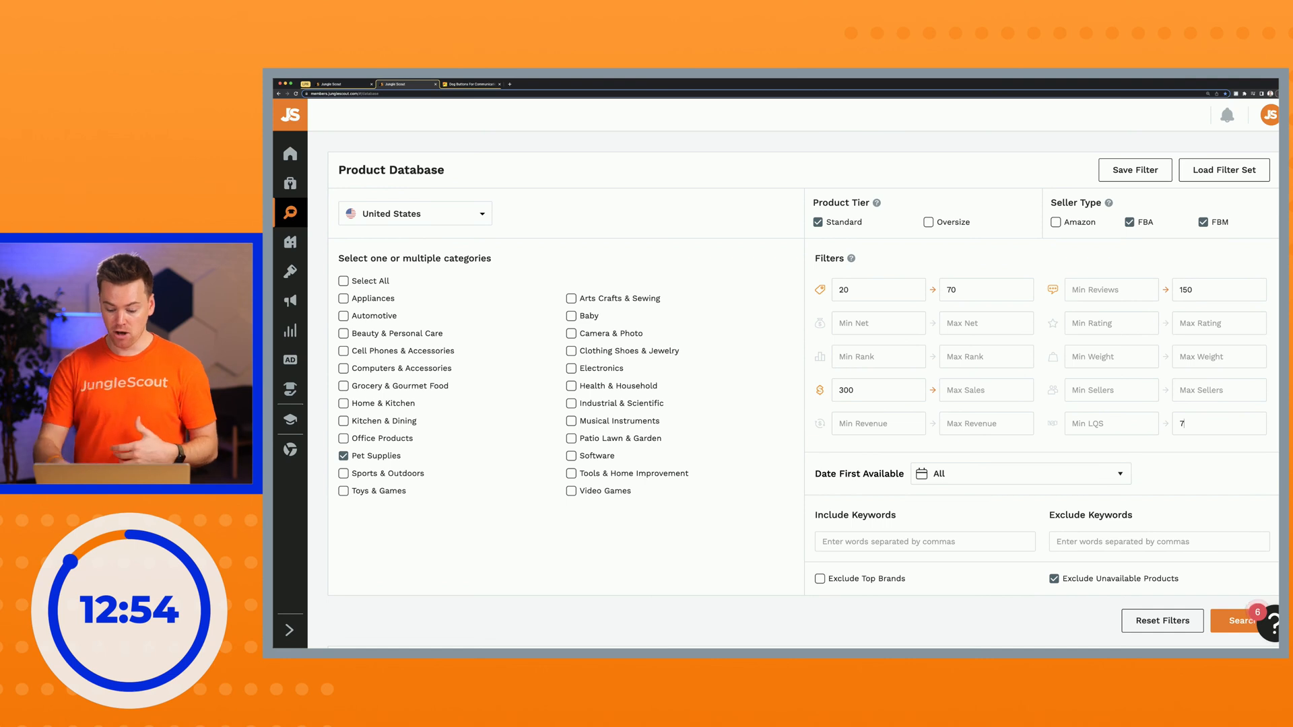
pyautogui.press('BackSpace')
pyautogui.click(1219, 322)
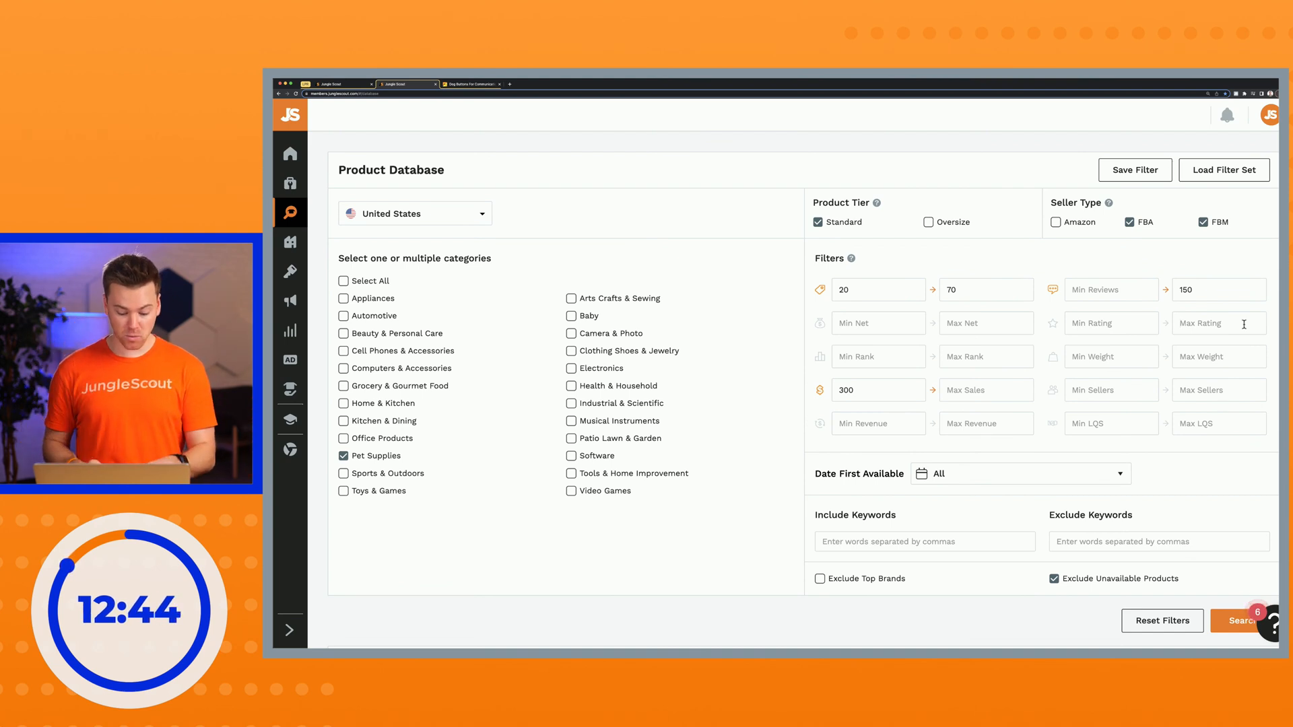
pyautogui.write('3.5')
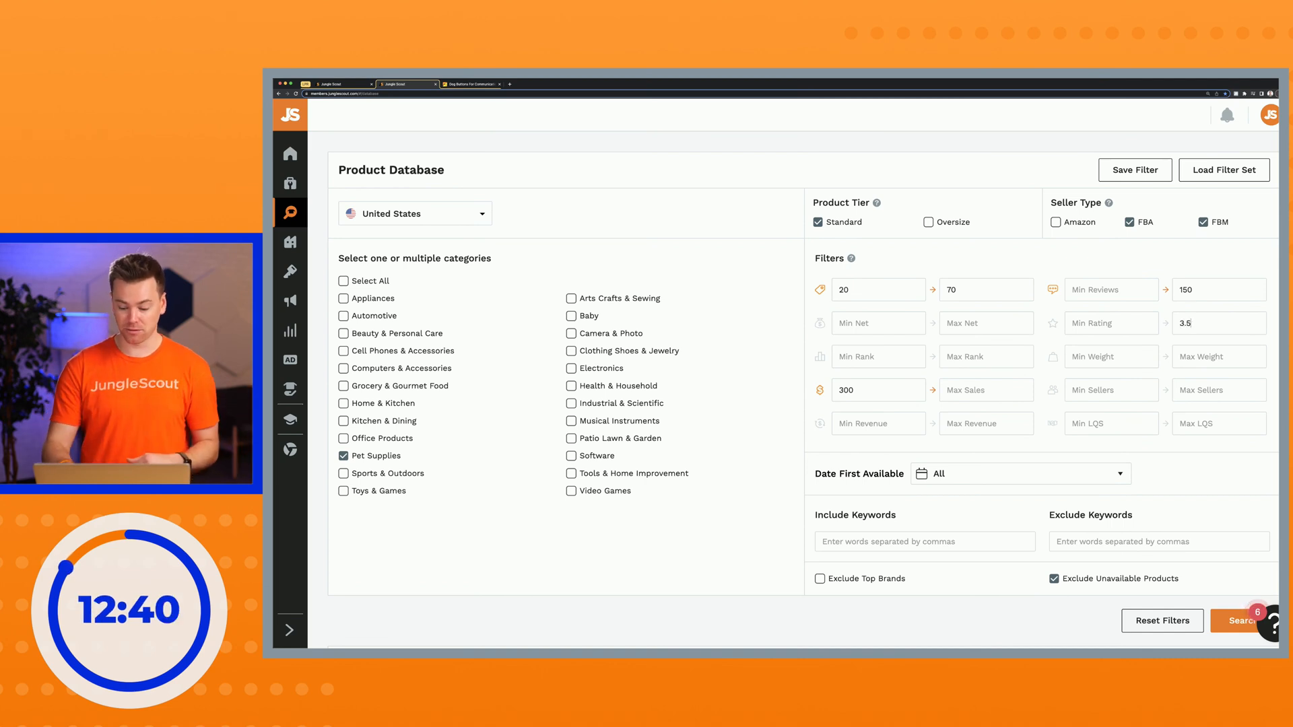
pyautogui.press('BackSpace')
pyautogui.press('BackSpace')
pyautogui.press('BackSpace')
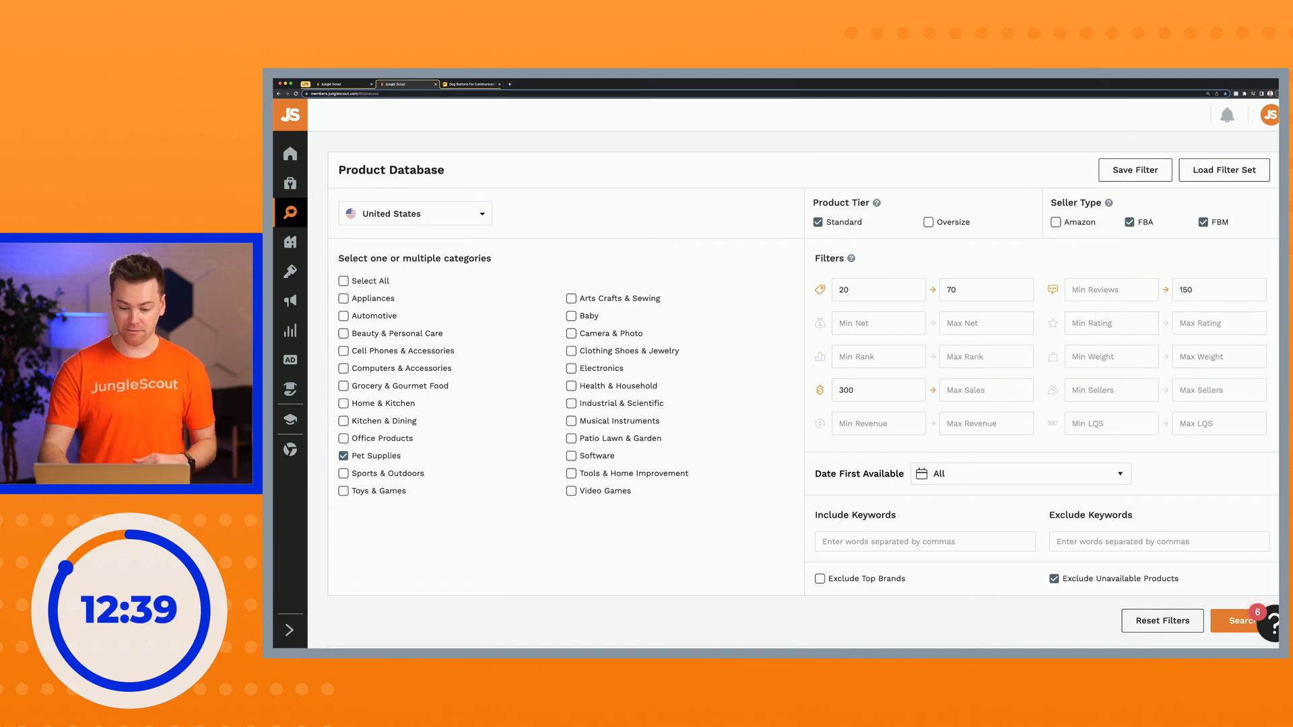
# - Search for products with a maximum LQS of 7 and top brands excluded
pyautogui.click(1224, 421)
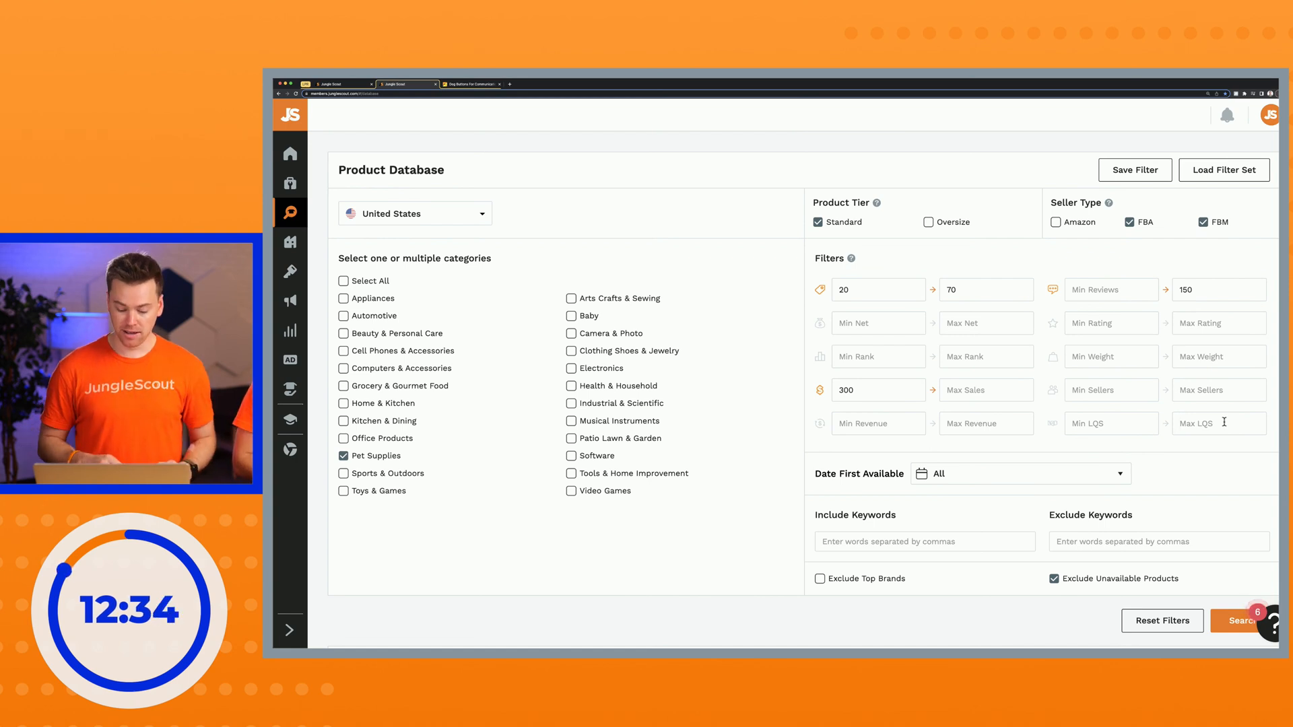
pyautogui.write('7')
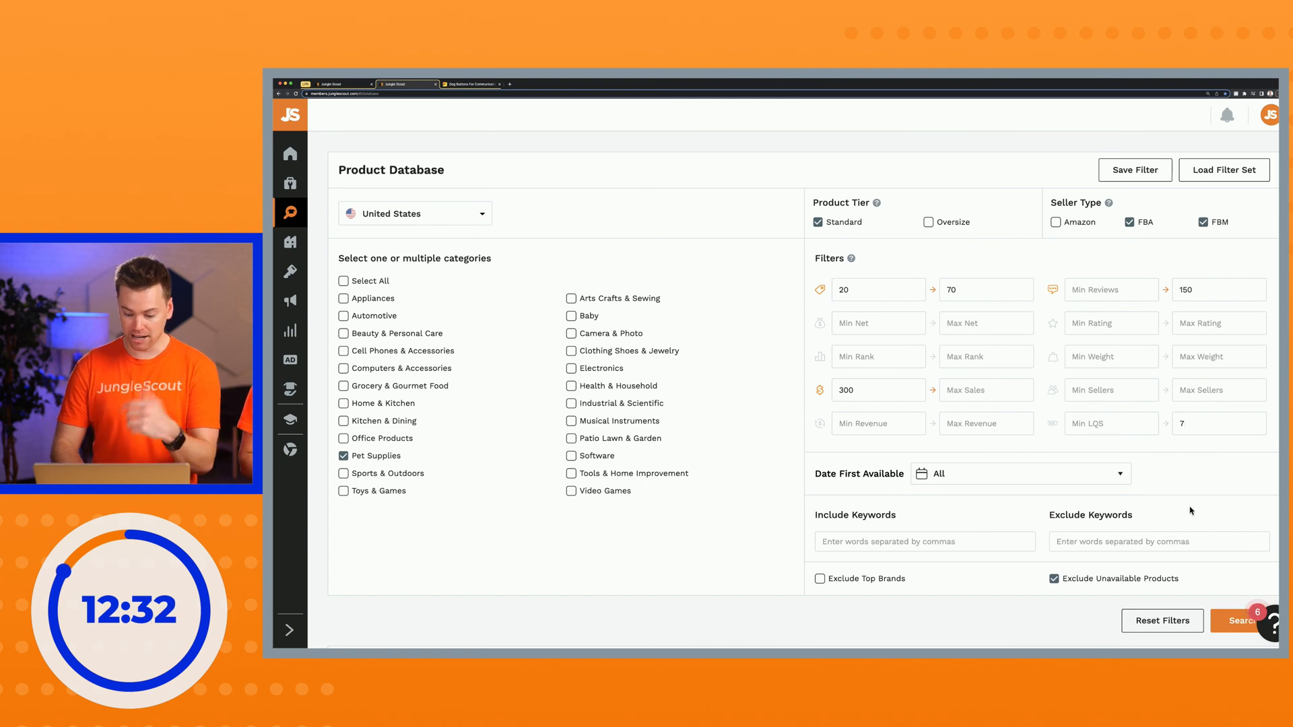
pyautogui.click(820, 580)
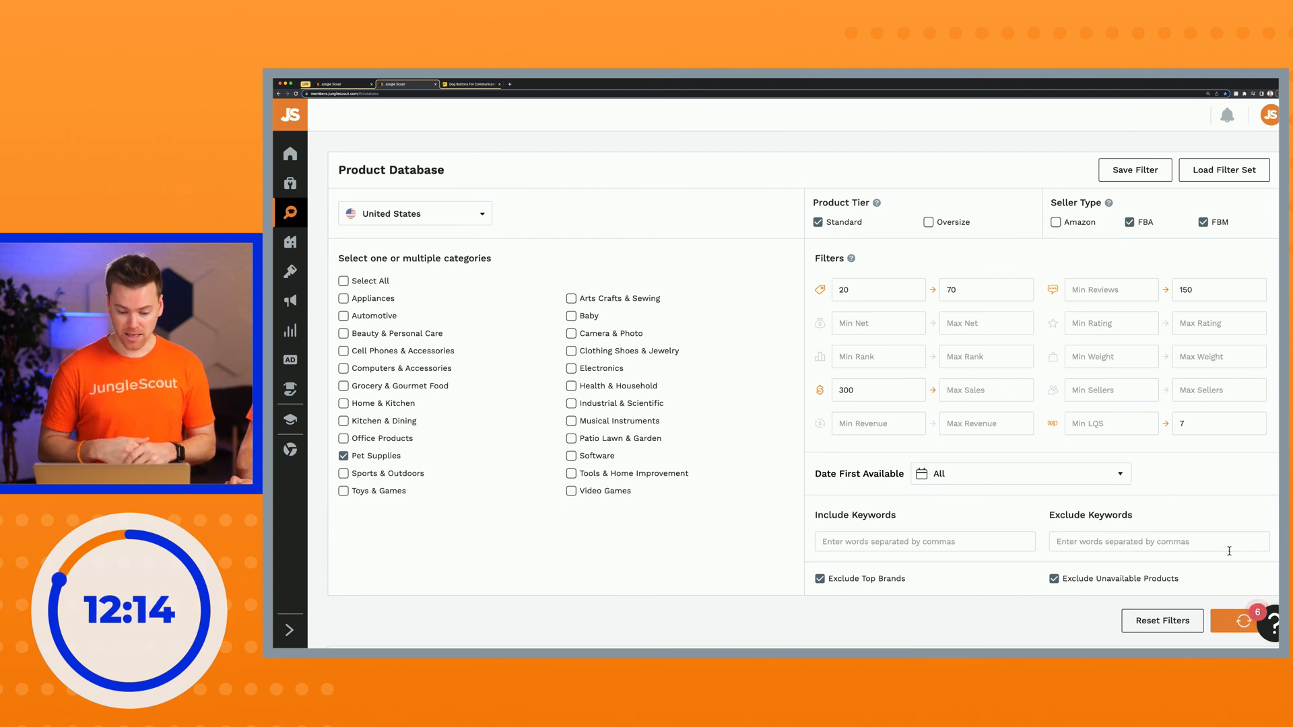
# - View the date range options of the Date First Available filter and close them without changing the range
pyautogui.scroll(5, 1046, 311)
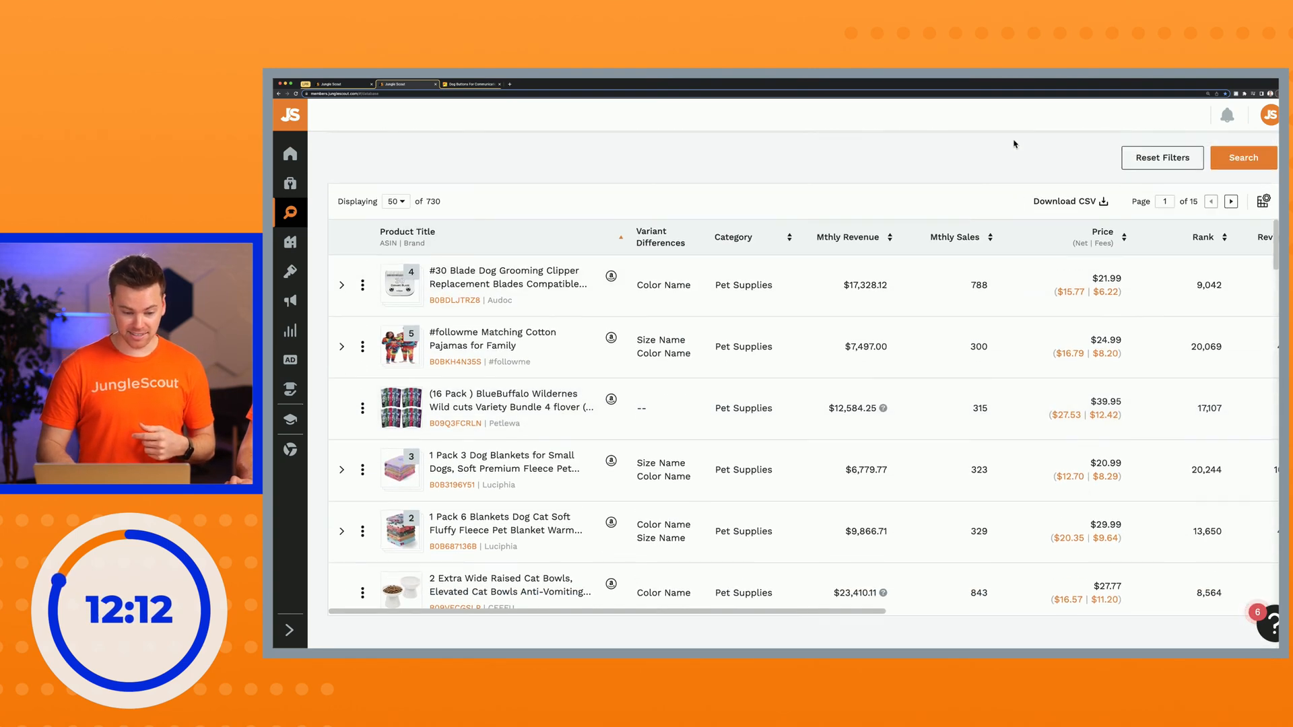
pyautogui.click(1060, 272)
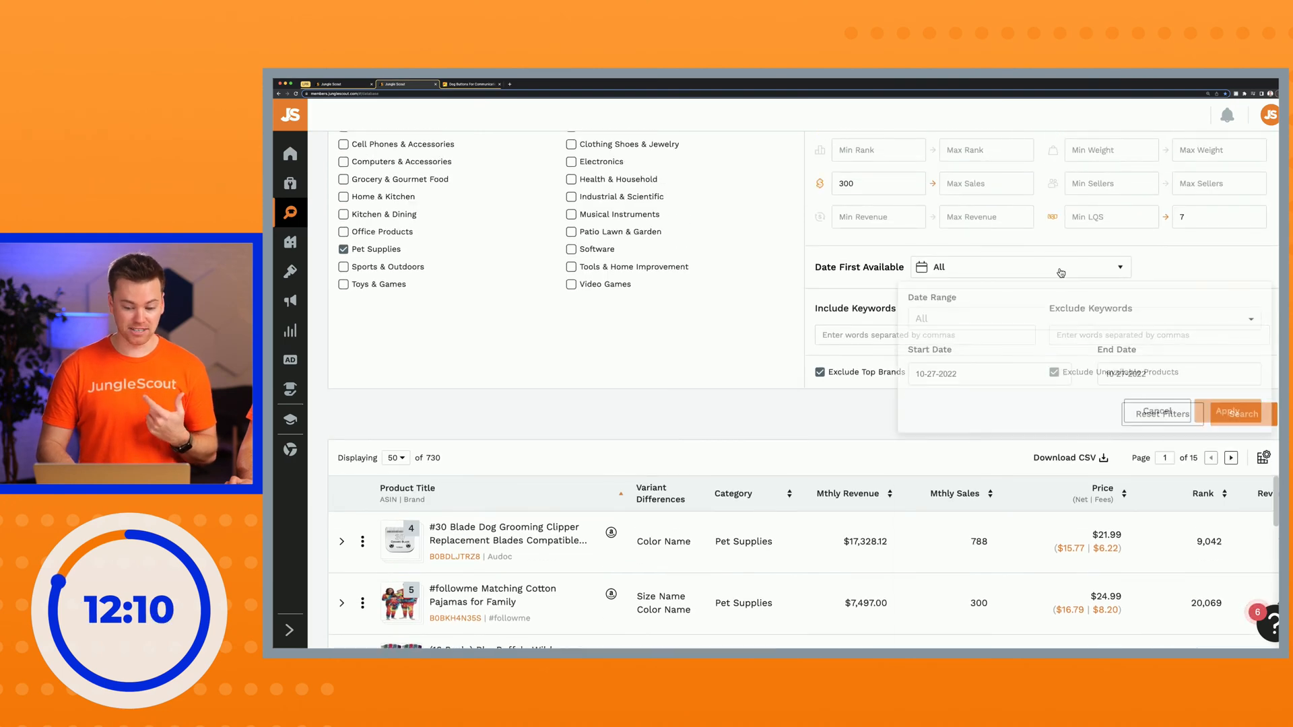
pyautogui.click(1048, 321)
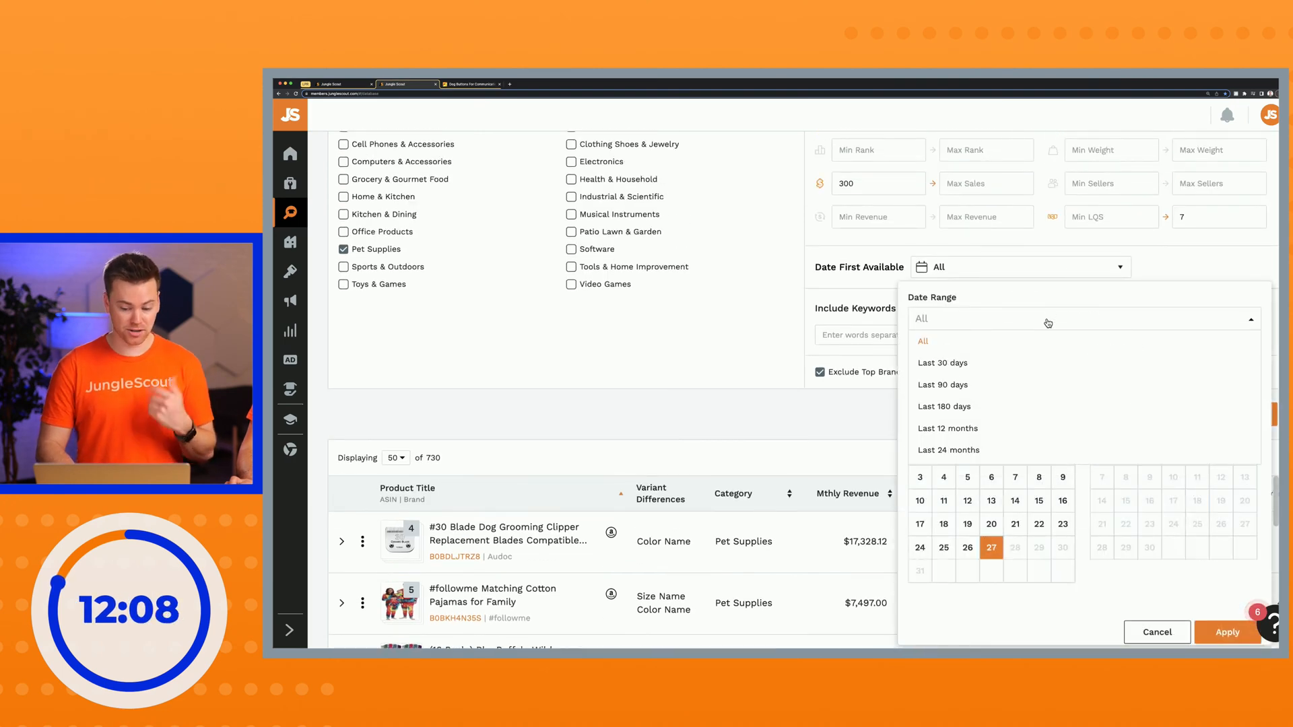
pyautogui.click(1083, 274)
# - Examine the filtered pet supplies results and their revenue, sales, price and rank columns against the applied filters
pyautogui.scroll(-3, 751, 371)
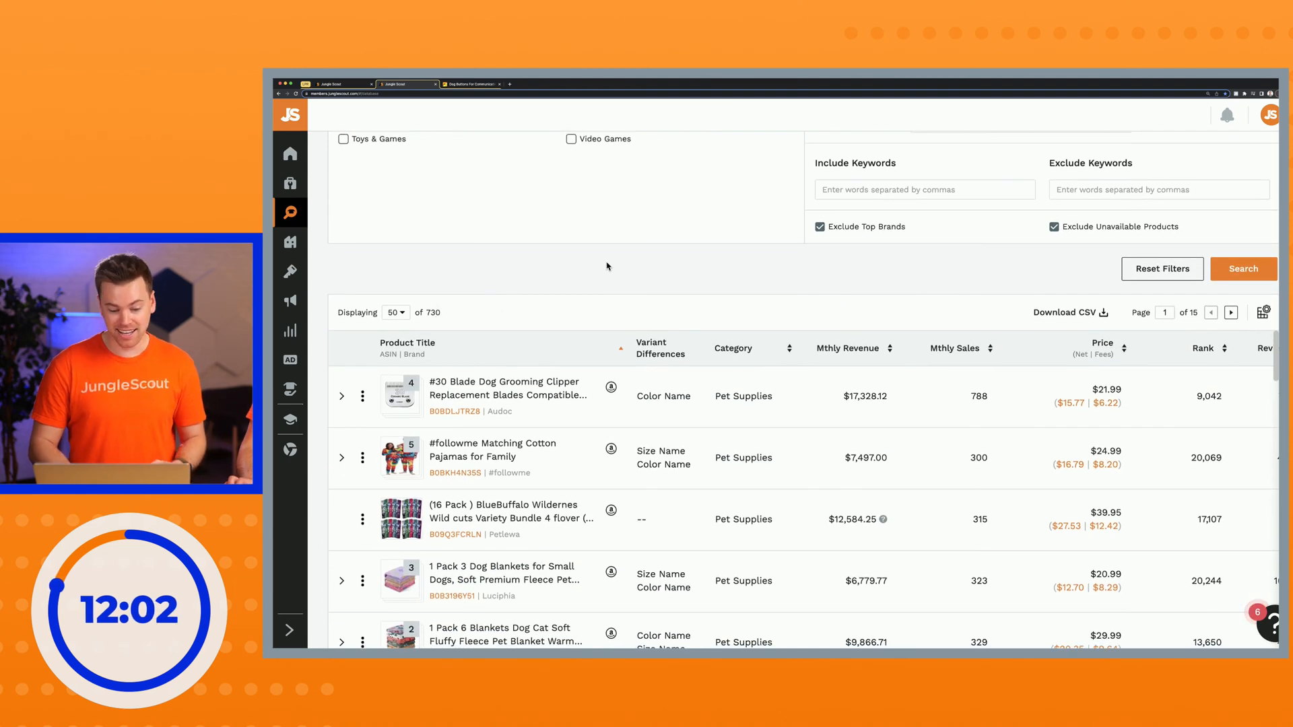
pyautogui.scroll(5, 673, 297)
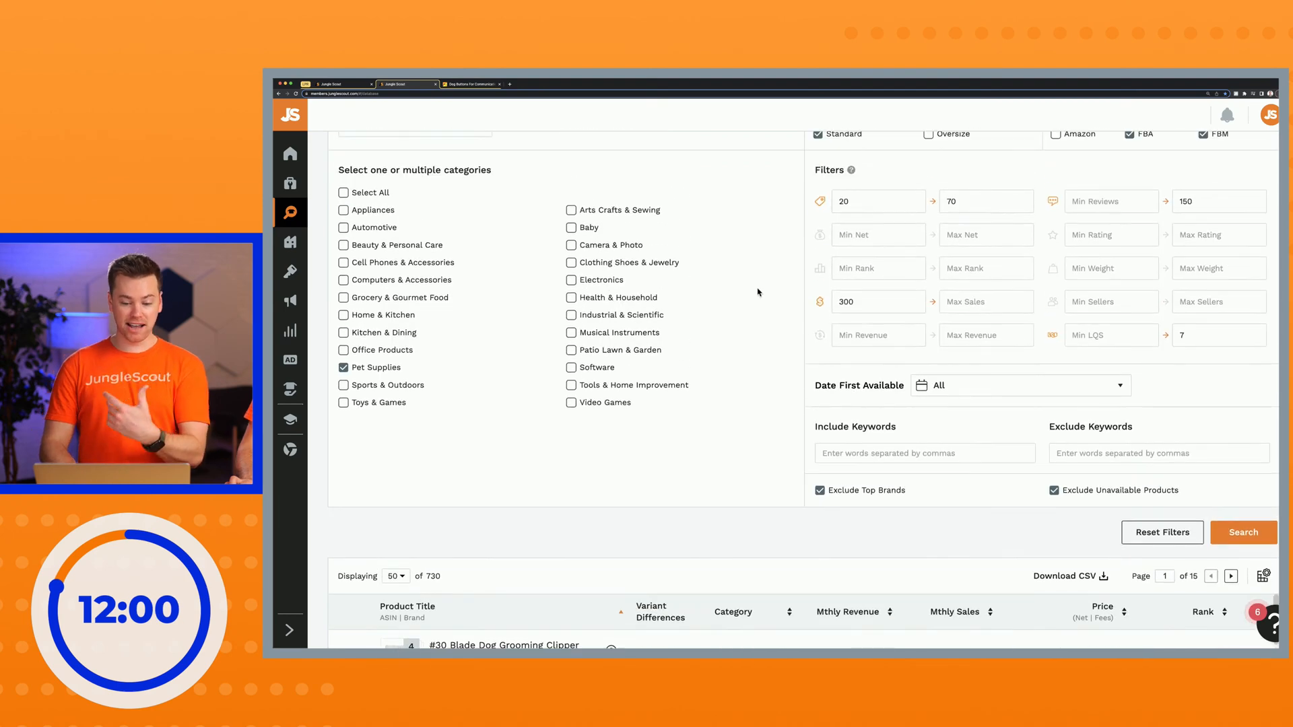
pyautogui.scroll(-4, 704, 342)
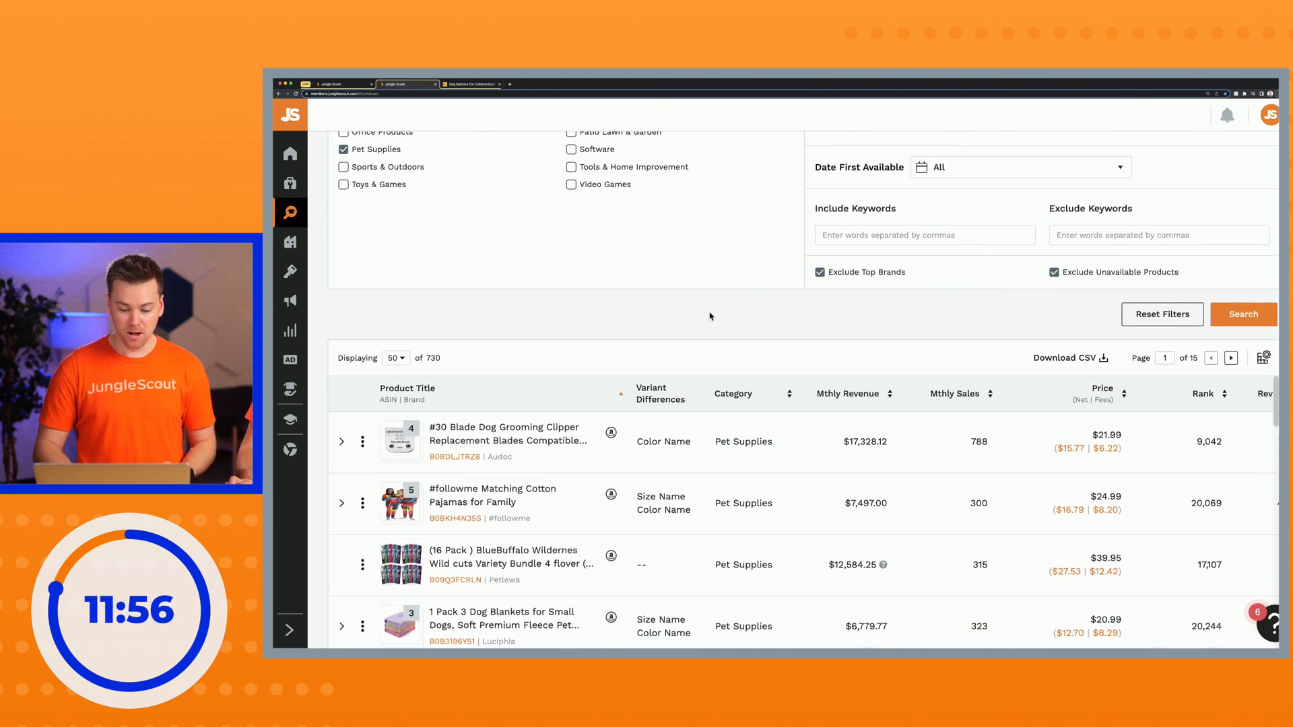
pyautogui.scroll(-2, 707, 320)
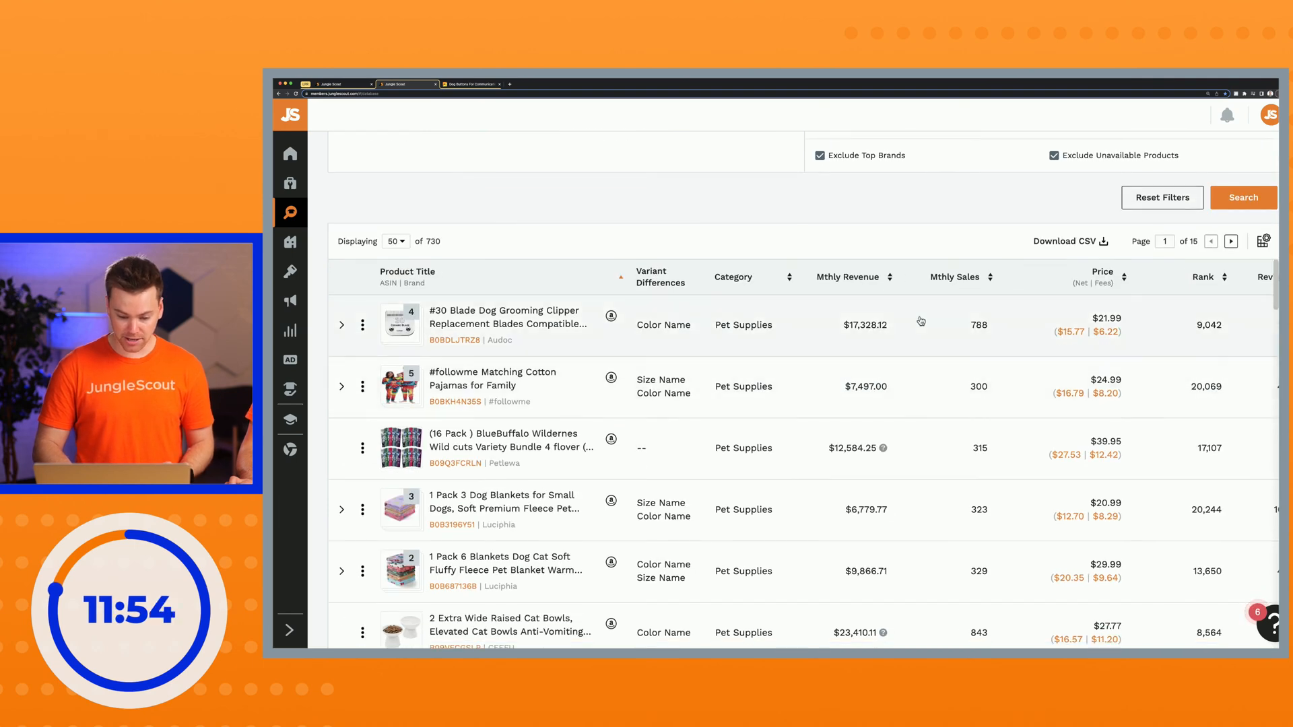
pyautogui.hscroll(3, 919, 323)
pyautogui.hscroll(-3, 920, 321)
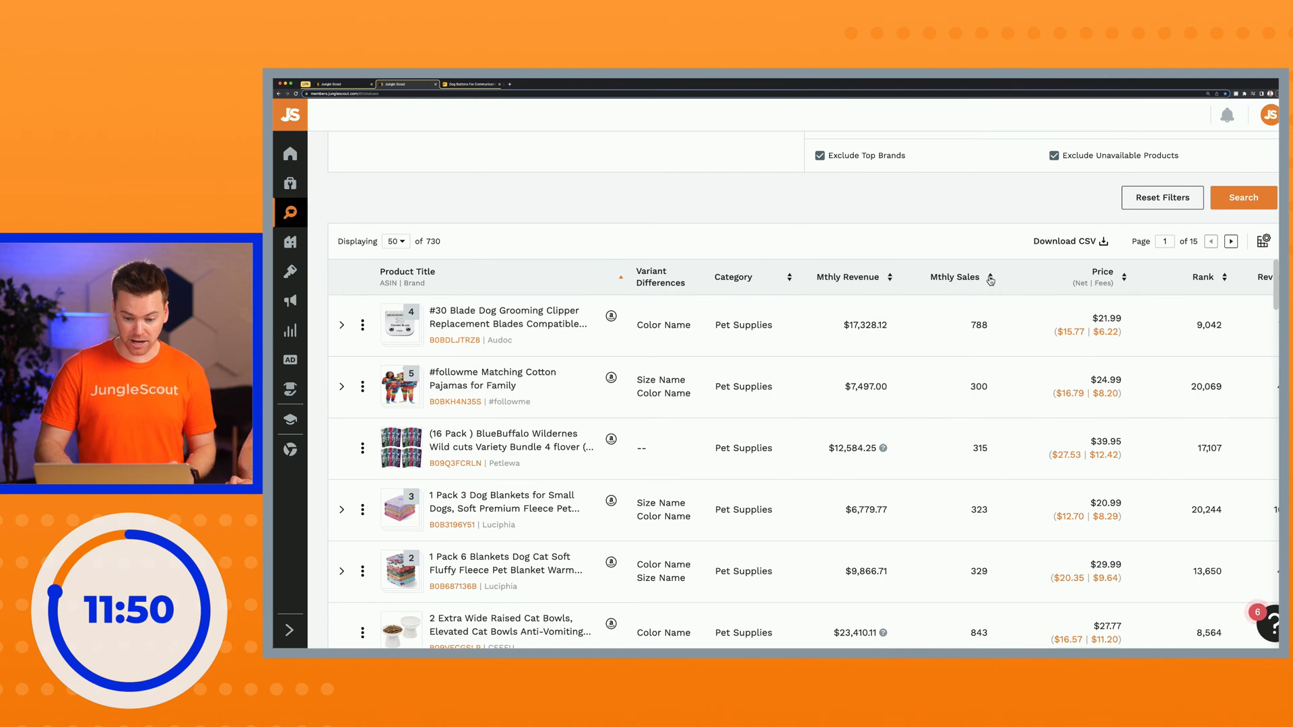
pyautogui.scroll(3, 941, 204)
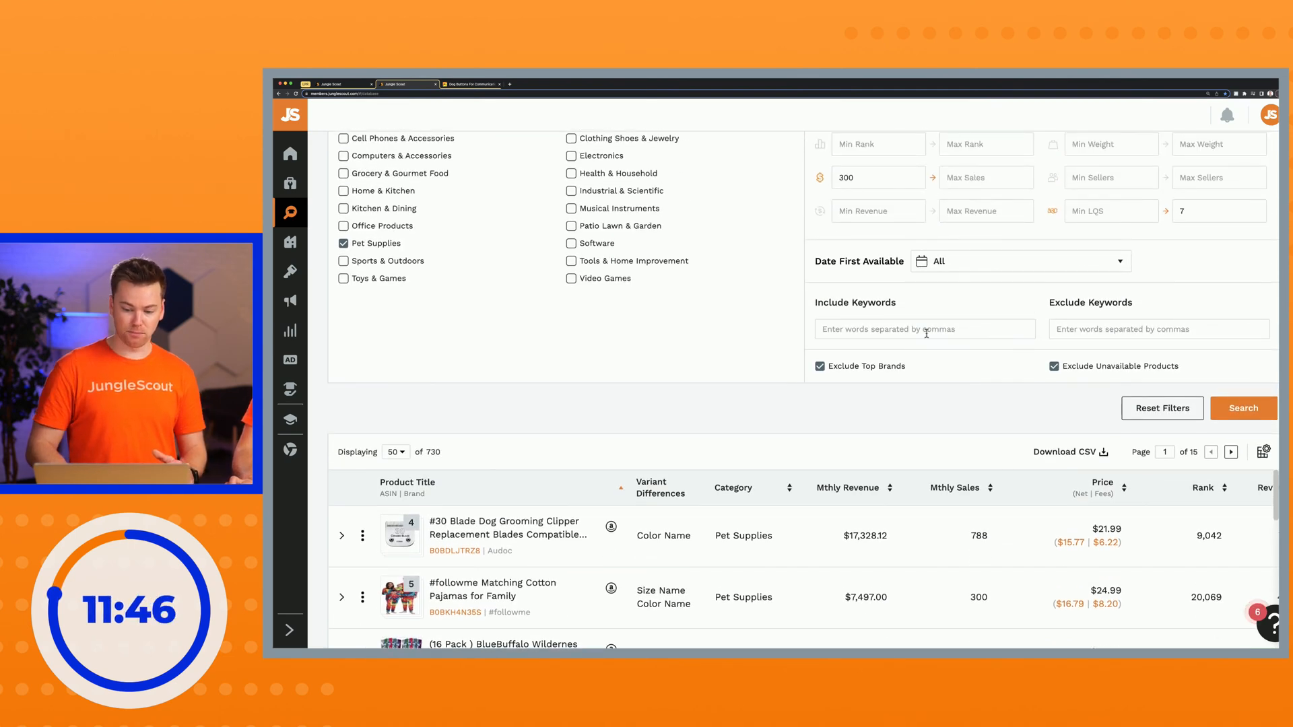
pyautogui.scroll(-3, 926, 336)
pyautogui.scroll(1, 926, 377)
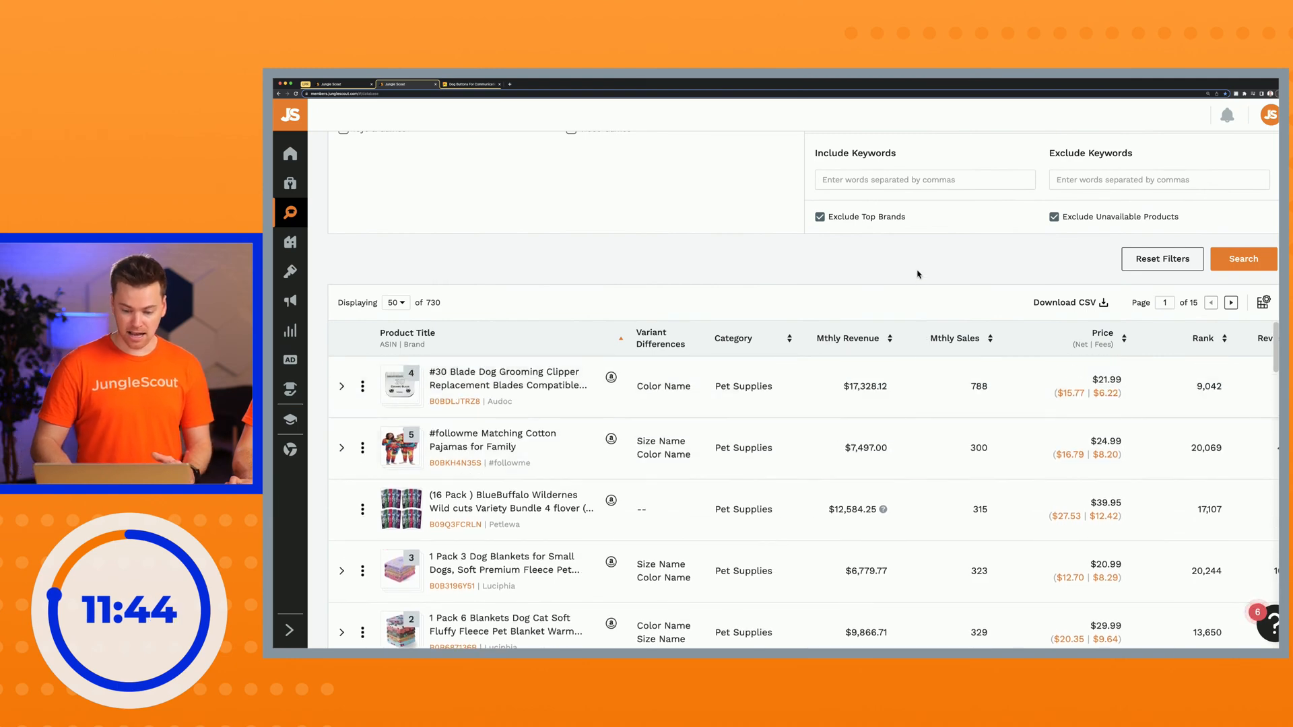
pyautogui.scroll(-3, 806, 258)
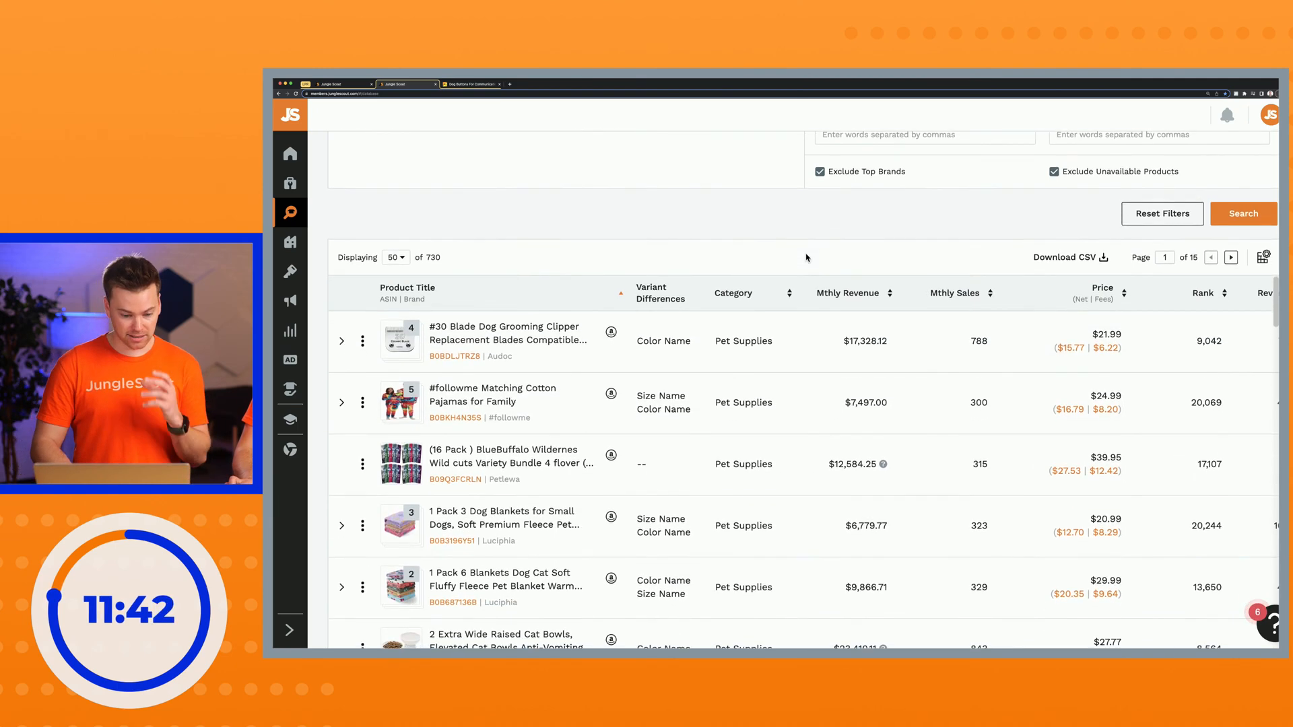
pyautogui.scroll(-1, 788, 171)
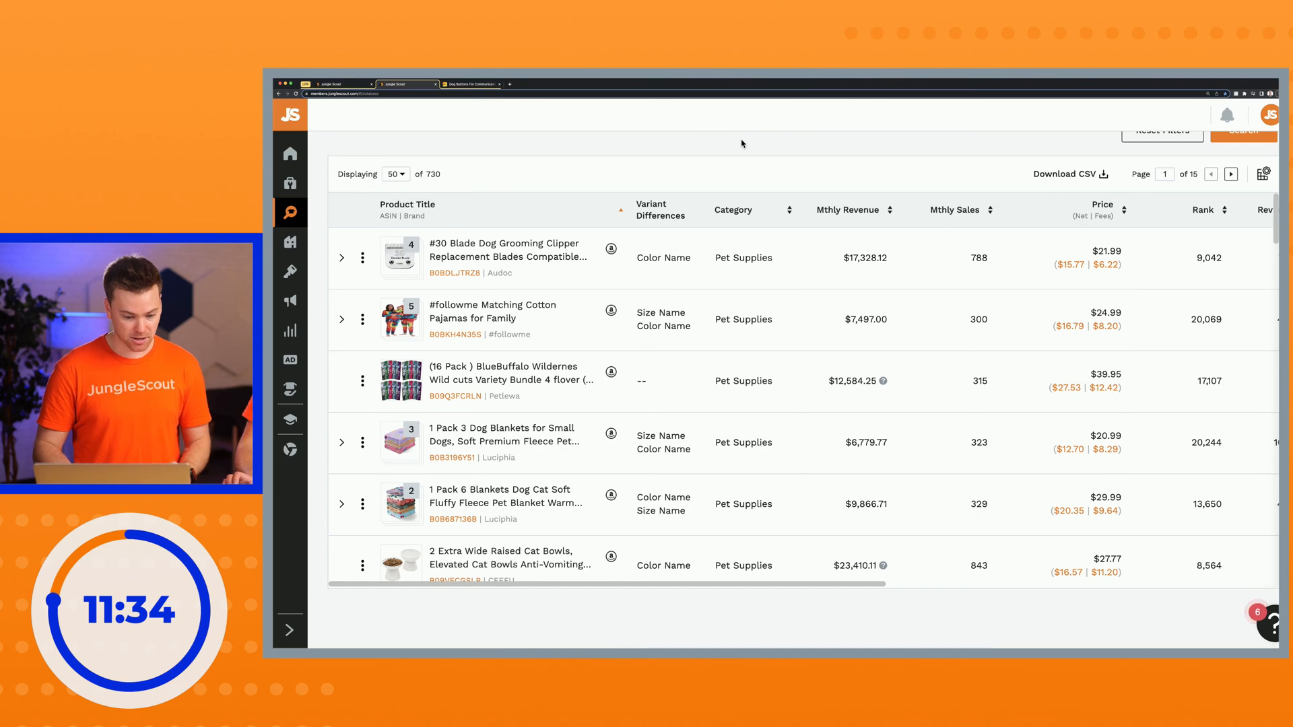
# - Preview the product images of the first three results in the list
pyautogui.moveTo(391, 257)
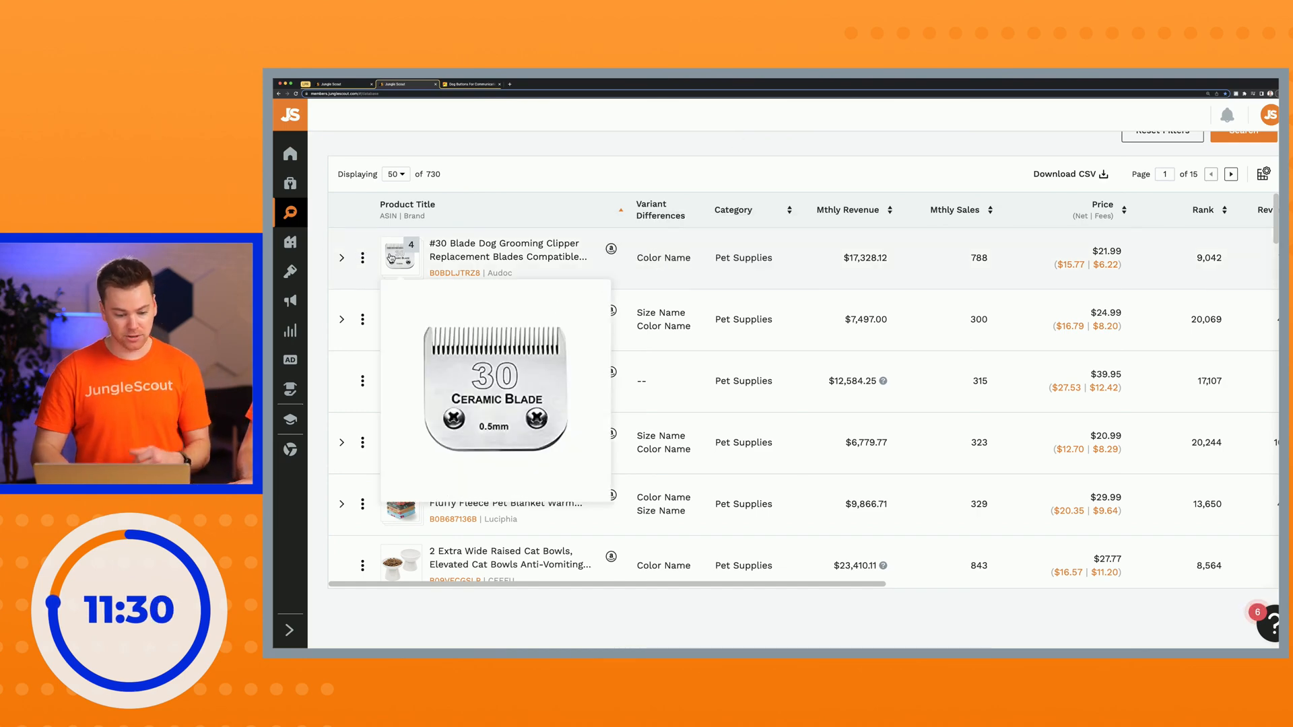
pyautogui.moveTo(395, 319)
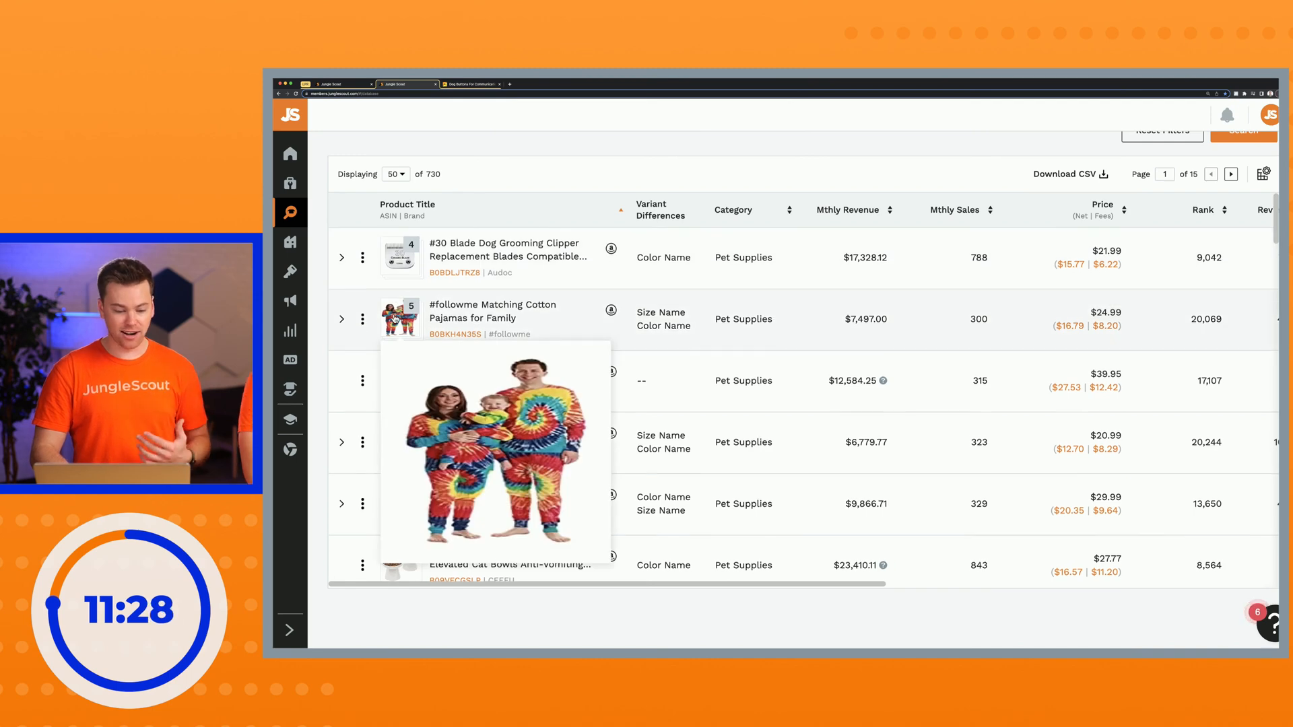
pyautogui.scroll(-1, 395, 319)
pyautogui.moveTo(397, 347)
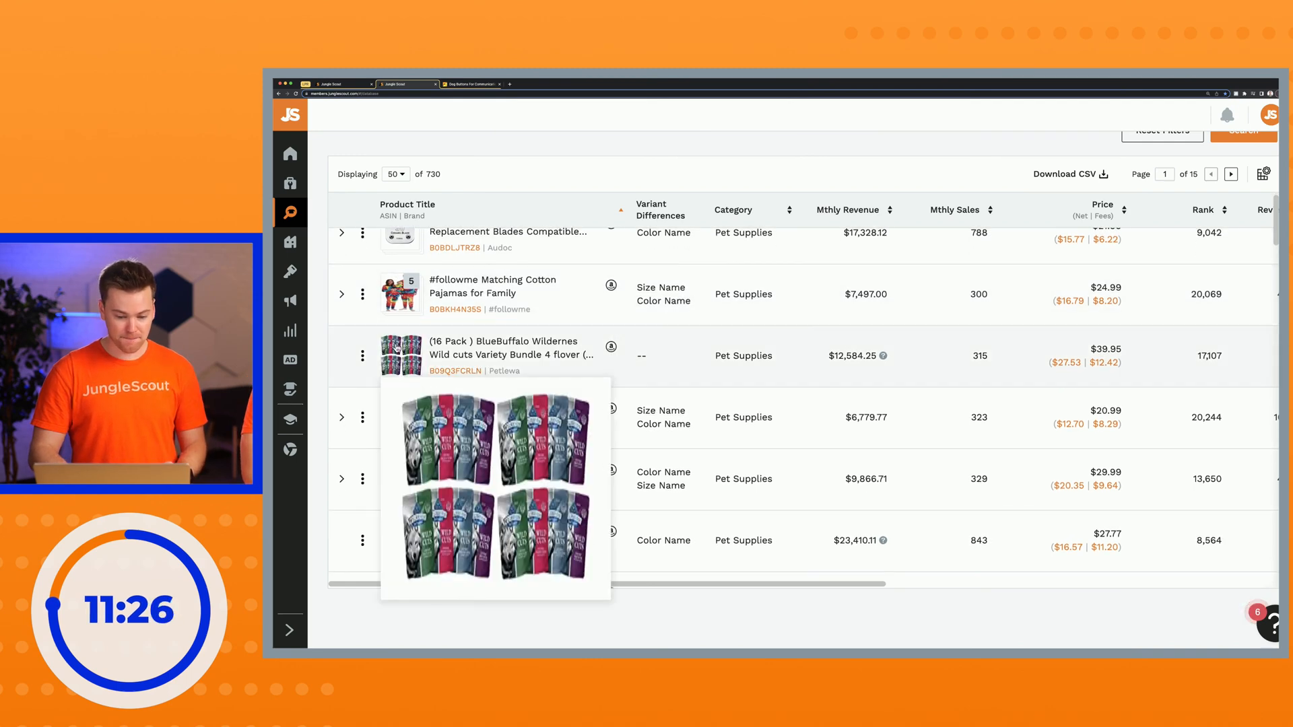
# - Preview the product images of the next results, from the dog blanket packs to the 2 Inch Vet Wrap Tape
pyautogui.scroll(-1, 397, 348)
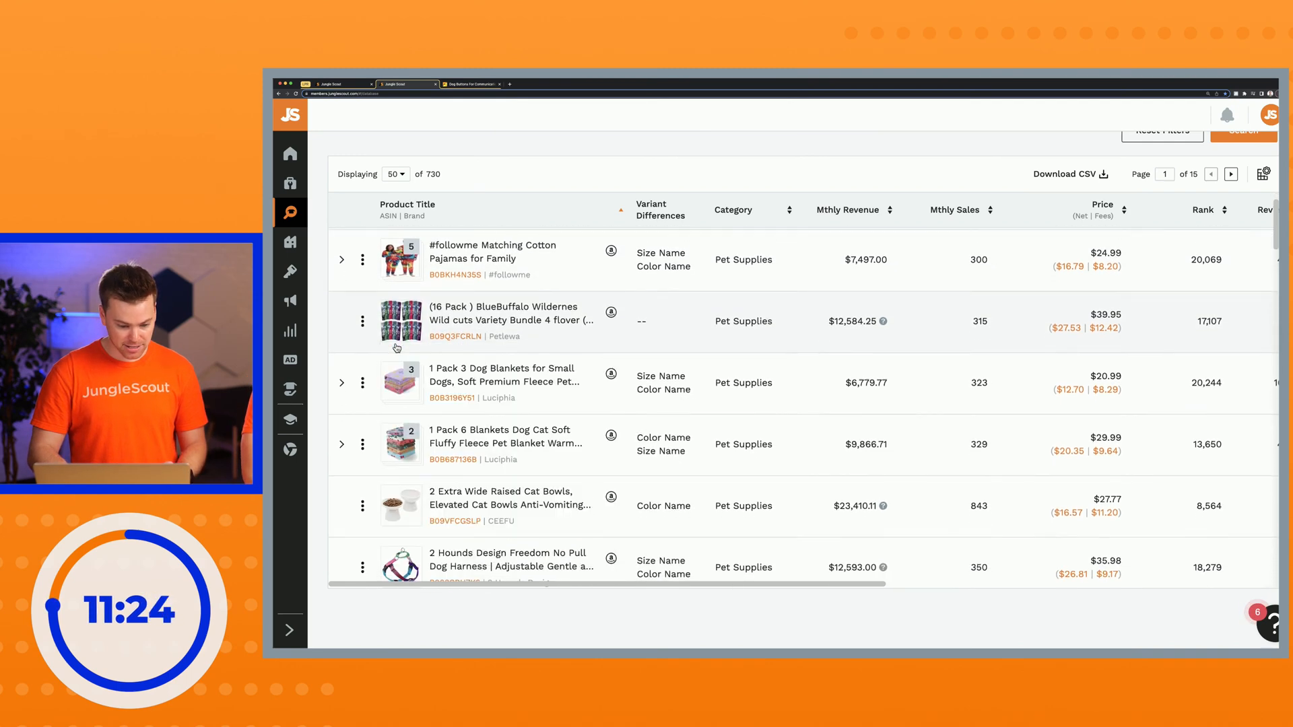
pyautogui.moveTo(400, 375)
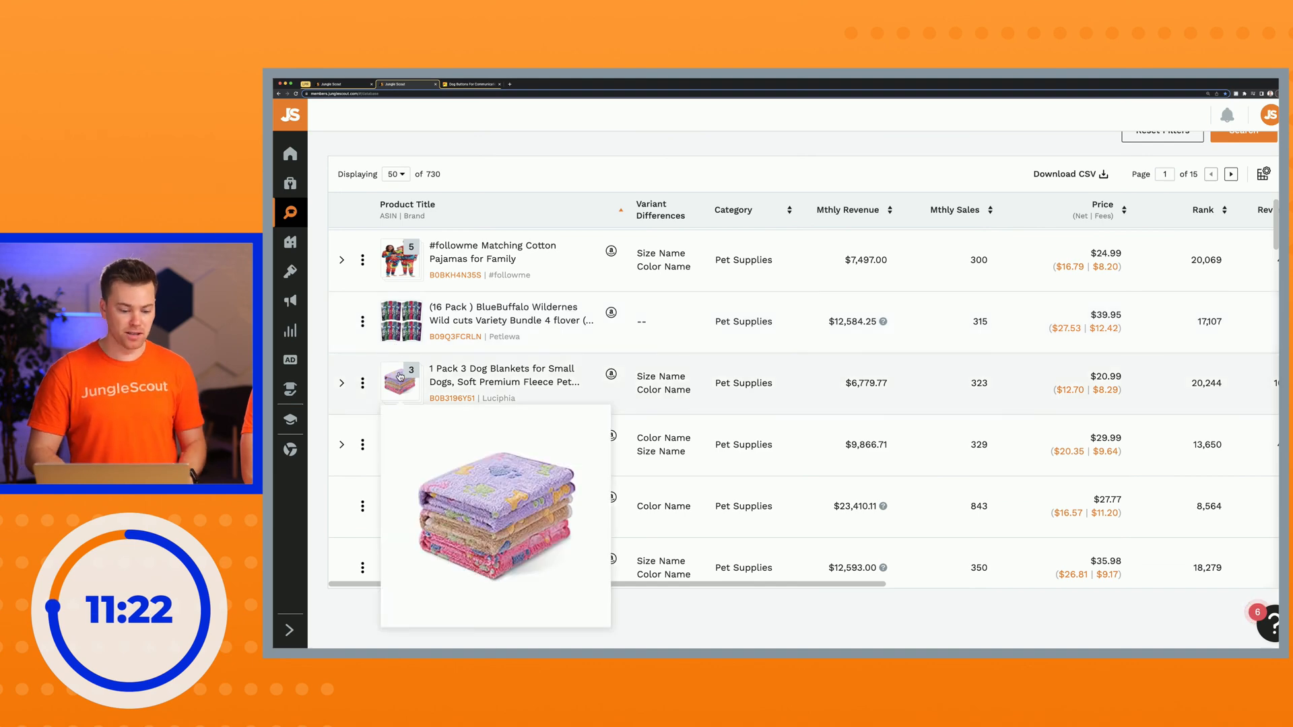
pyautogui.scroll(-1, 400, 380)
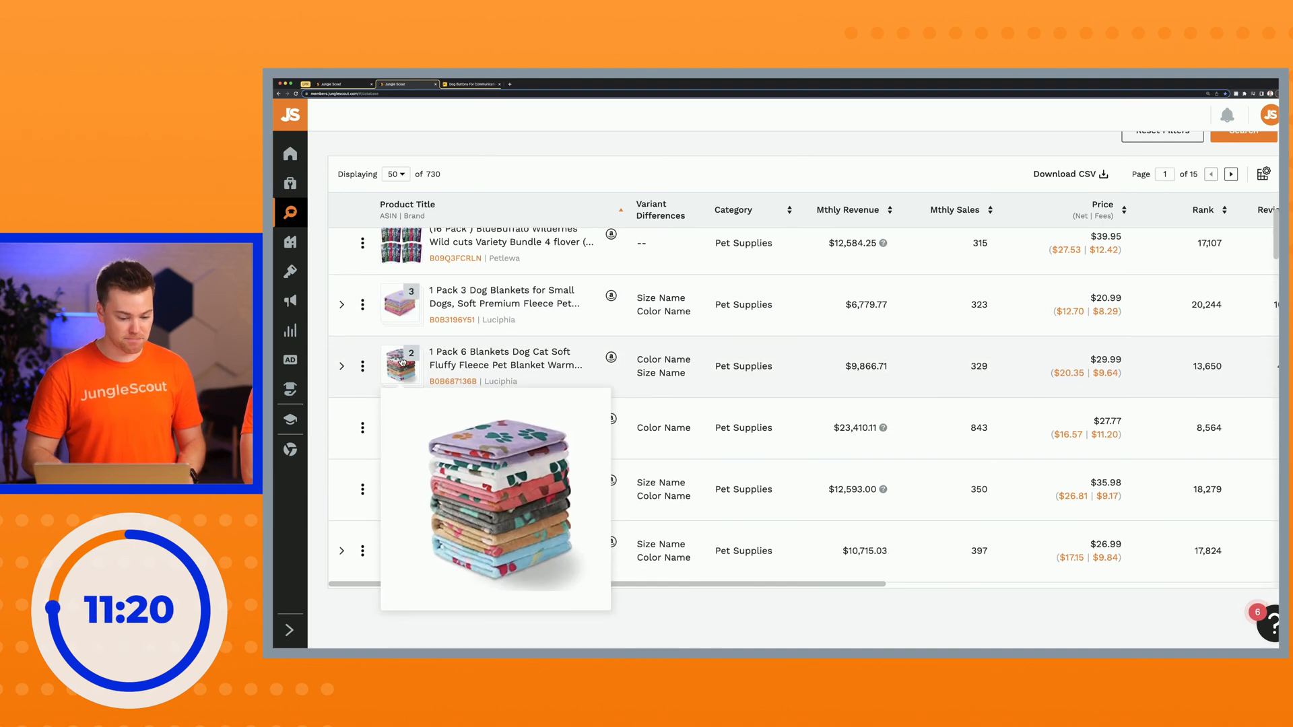
pyautogui.scroll(-1, 402, 354)
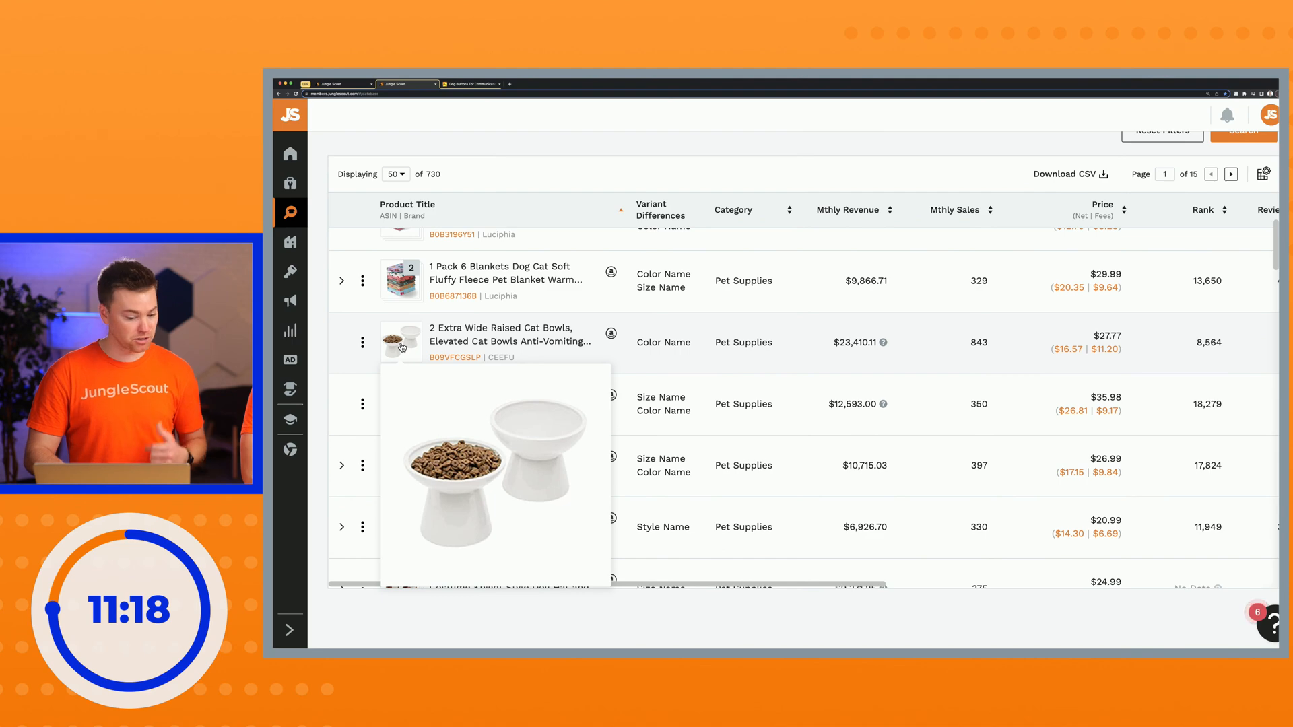
pyautogui.scroll(-1, 402, 345)
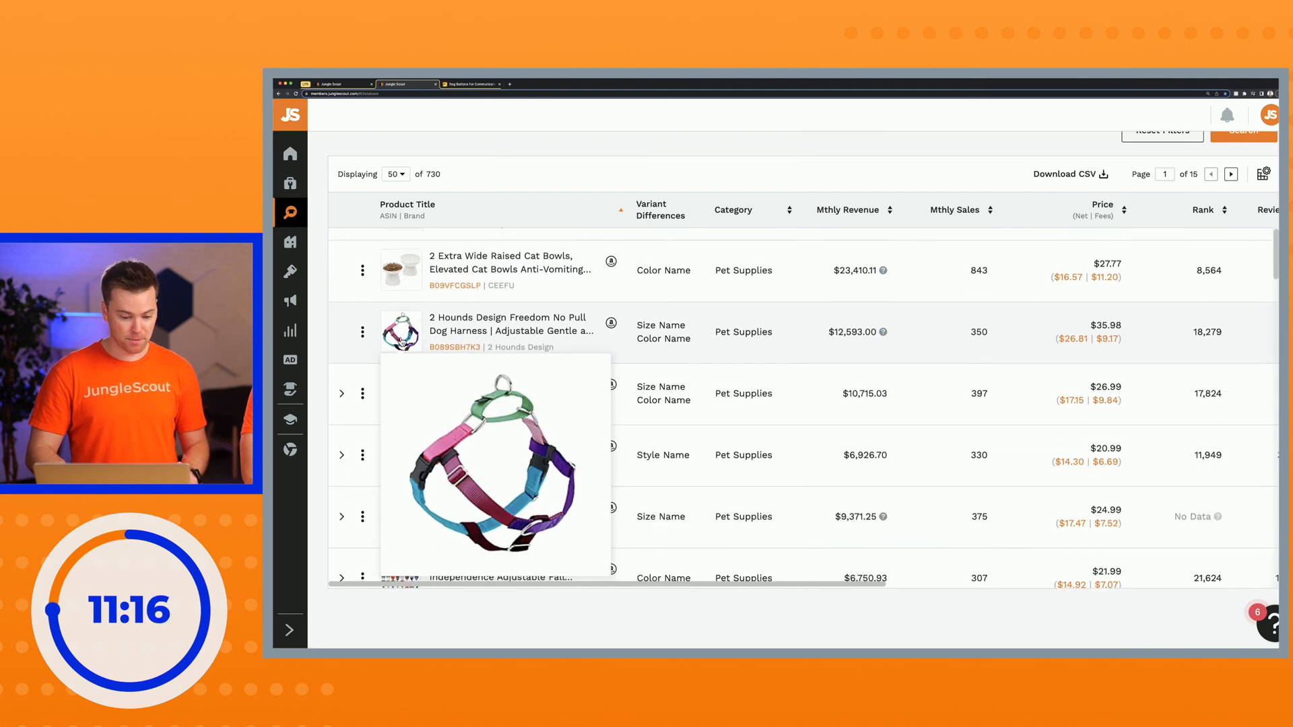
pyautogui.scroll(-1, 401, 332)
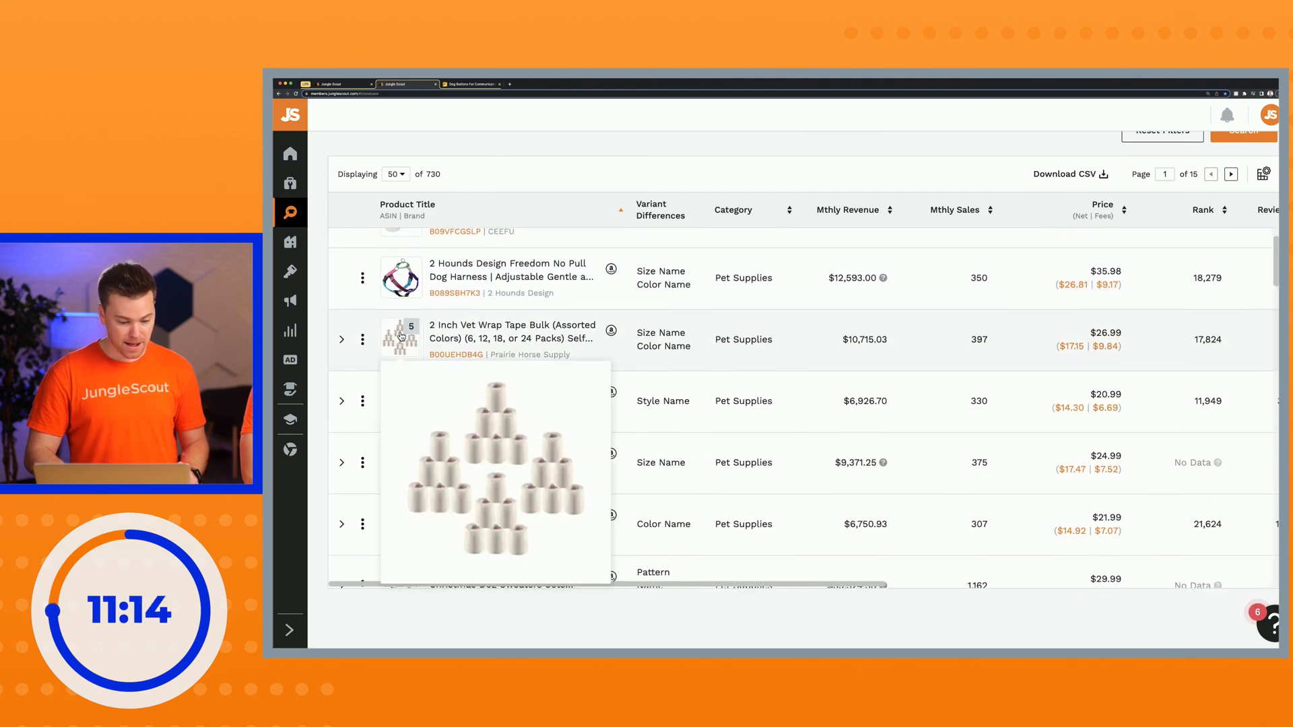
# - Re-examine the raised cat bowls, the 2 Hounds Design harness and the vet wrap tape with their images, revenue and sales
pyautogui.scroll(1, 401, 333)
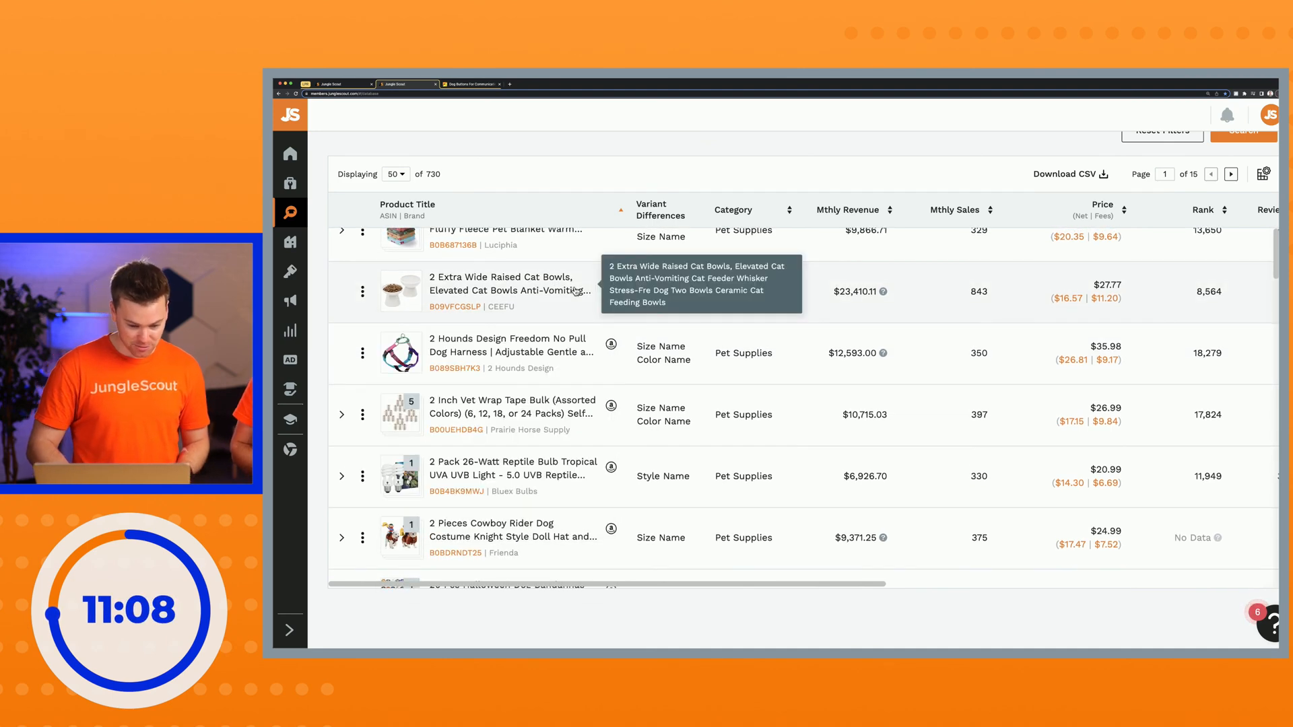
pyautogui.moveTo(394, 291)
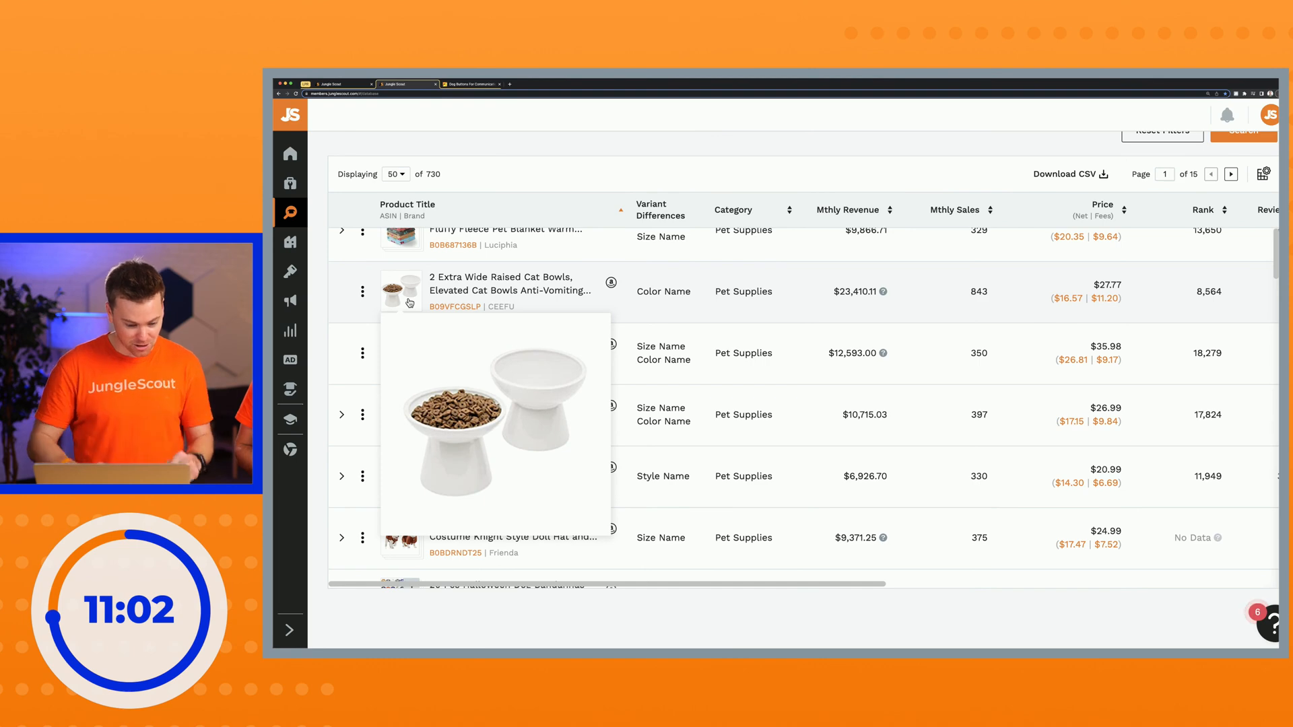
pyautogui.scroll(-2, 409, 302)
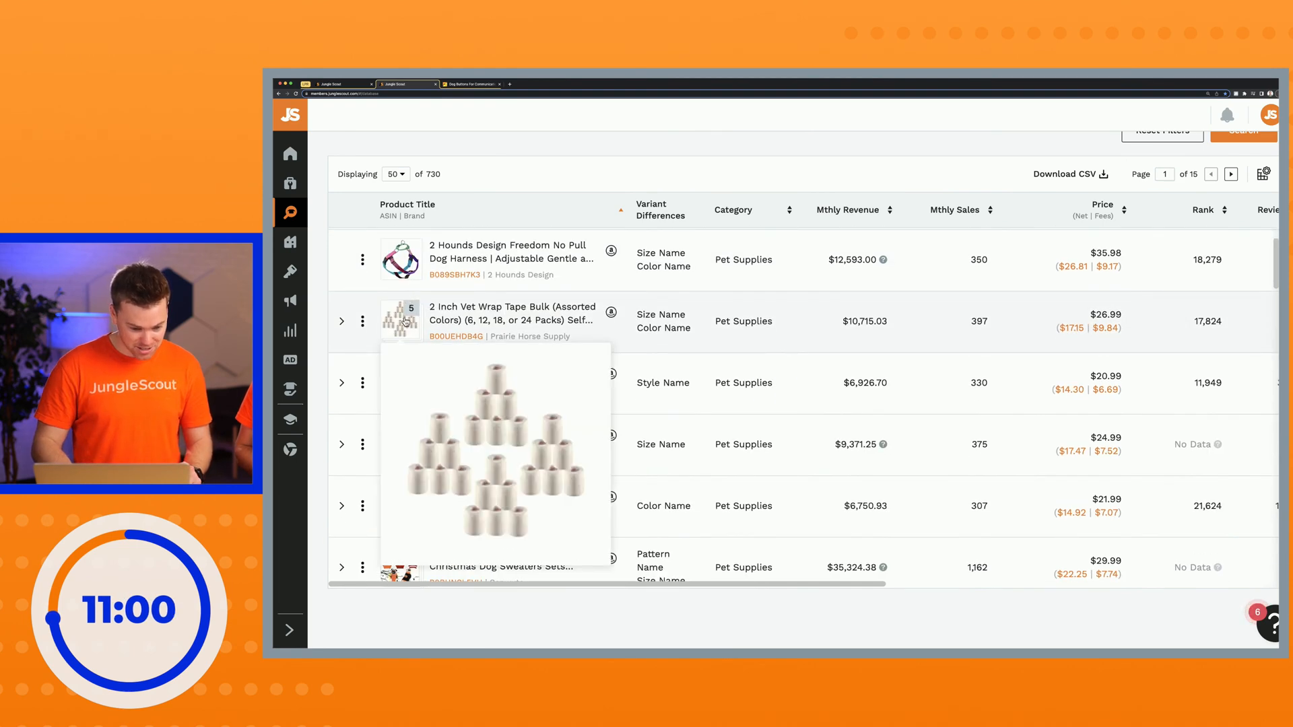
pyautogui.scroll(1, 401, 326)
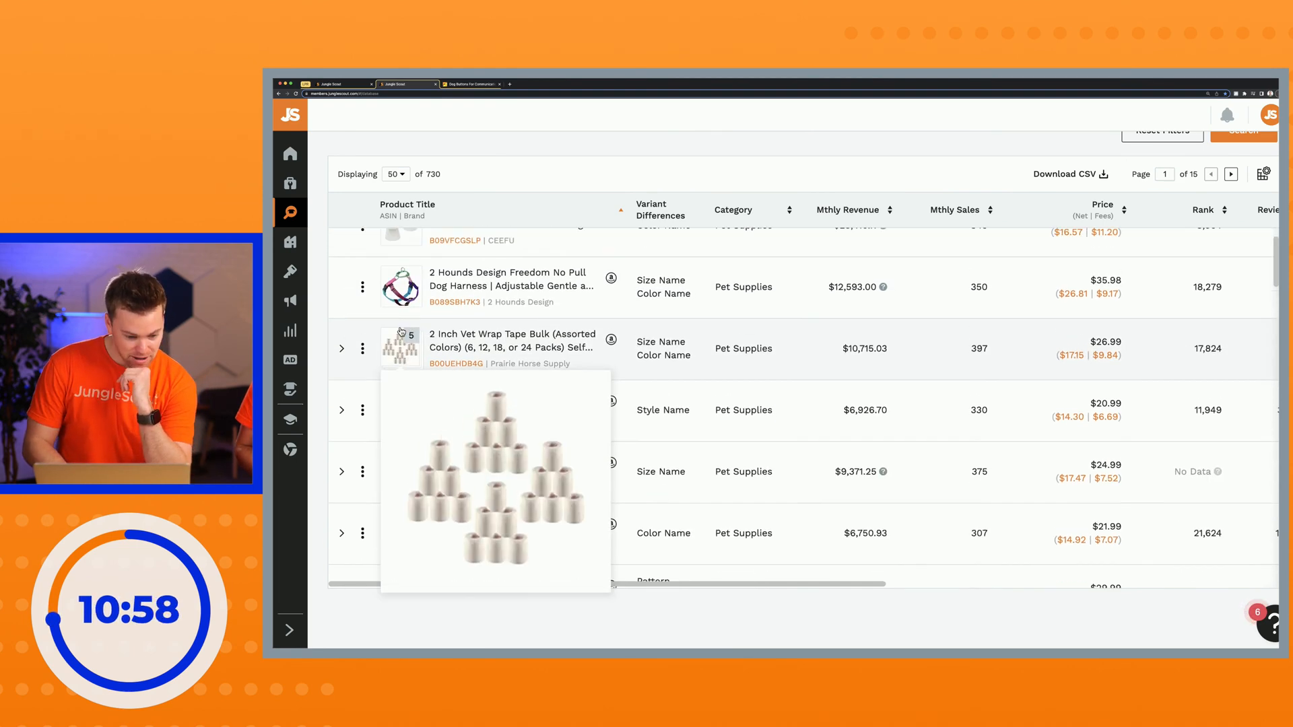
pyautogui.scroll(-3, 401, 311)
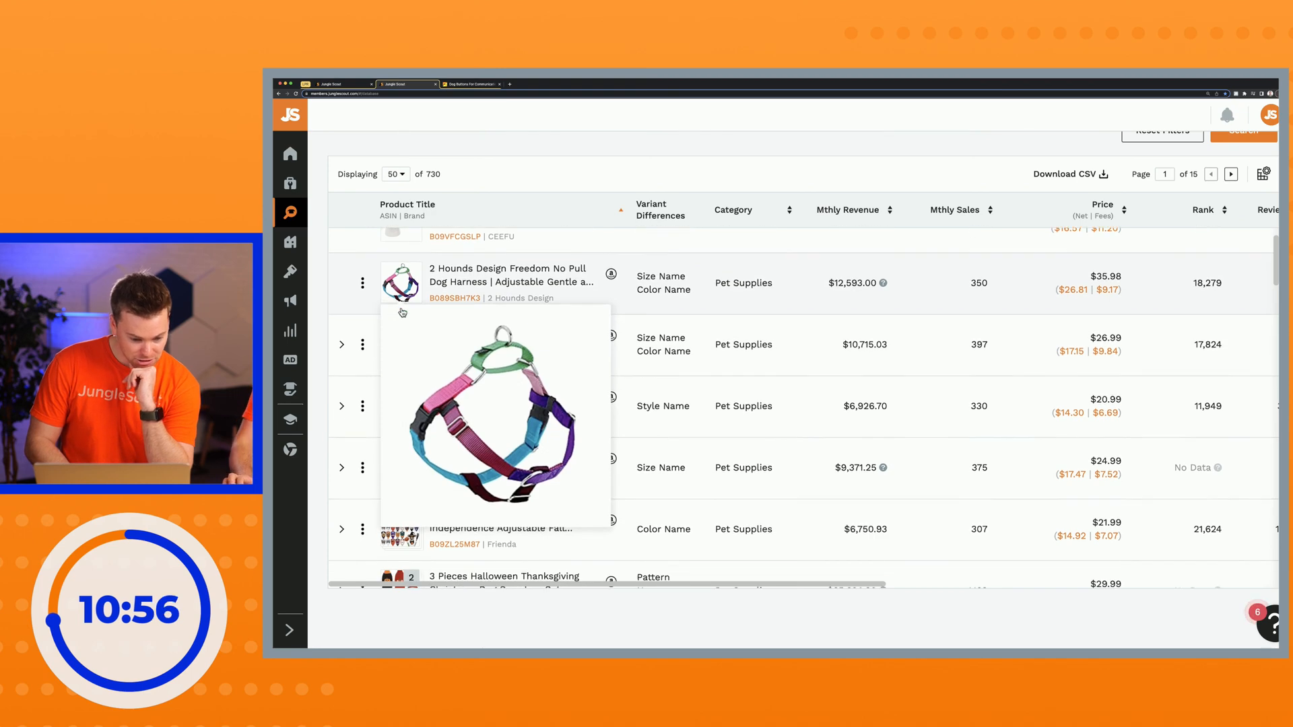
pyautogui.scroll(2, 402, 311)
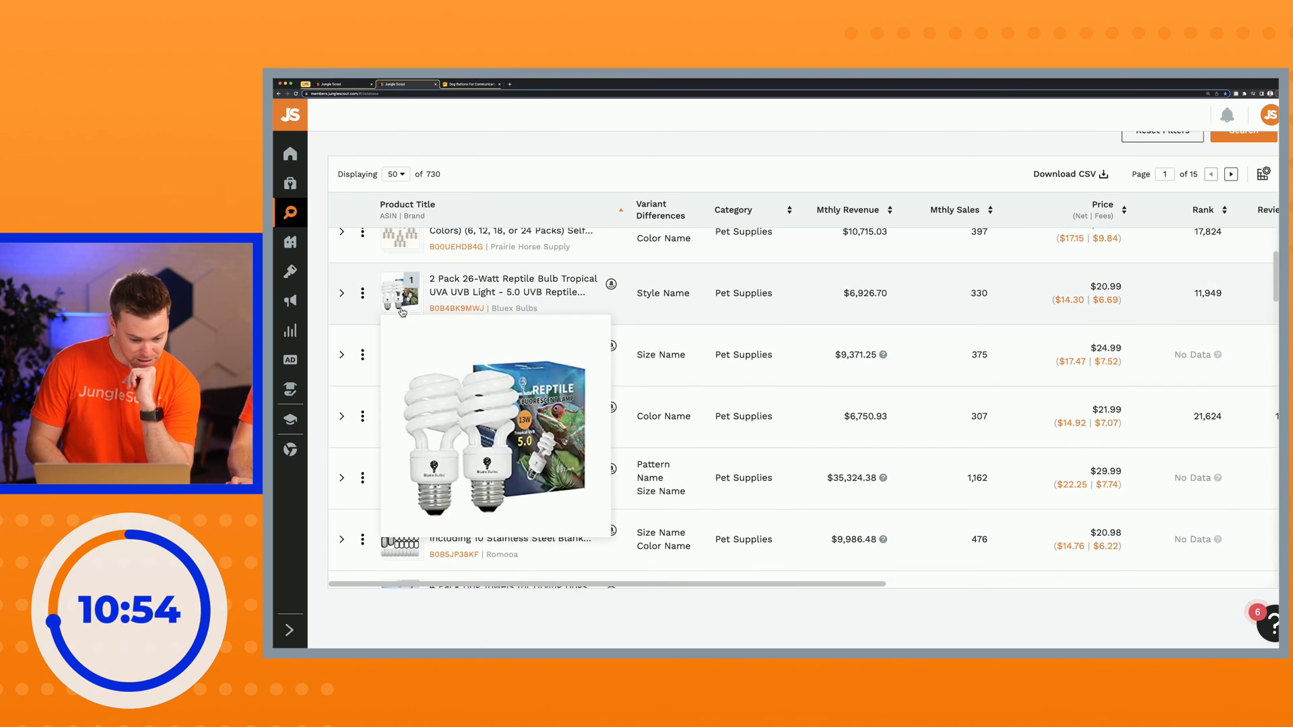
# - Examine the results further down the list for product ideas, from the Halloween dog bandannas to the reusable pee pads
pyautogui.scroll(-3, 402, 311)
pyautogui.scroll(-2, 398, 363)
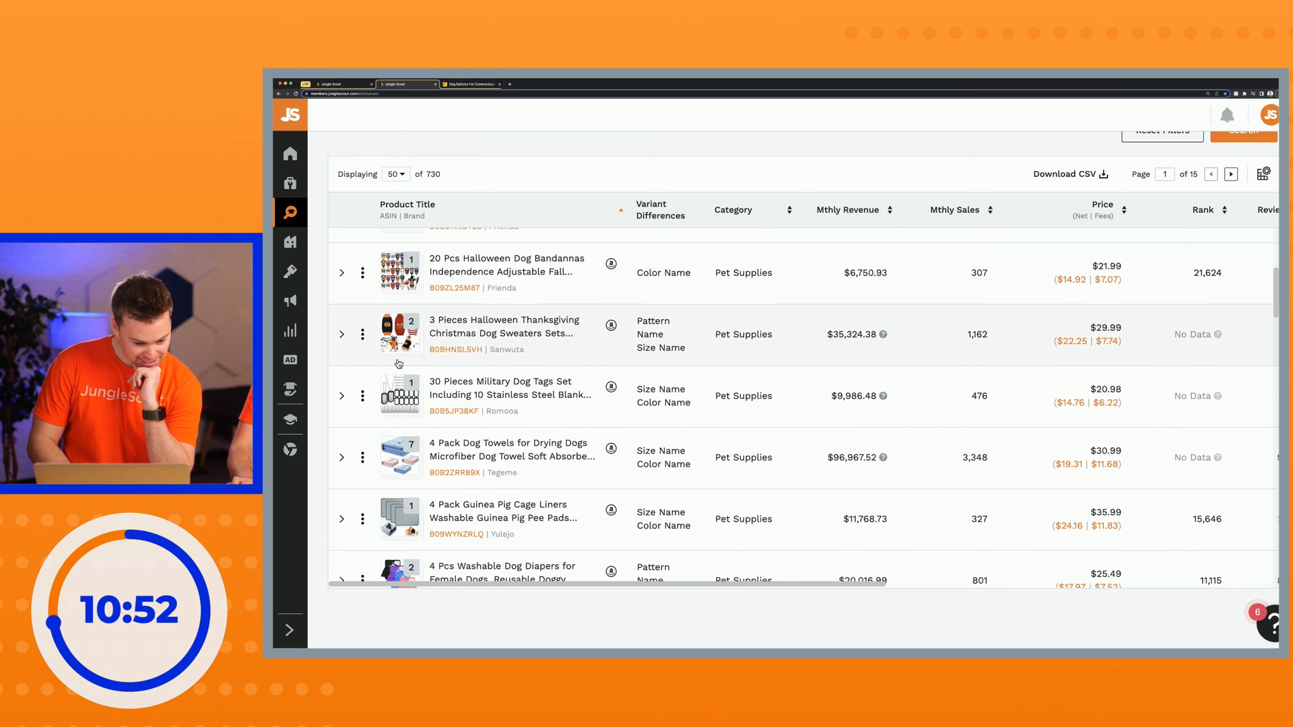
pyautogui.scroll(-1, 398, 400)
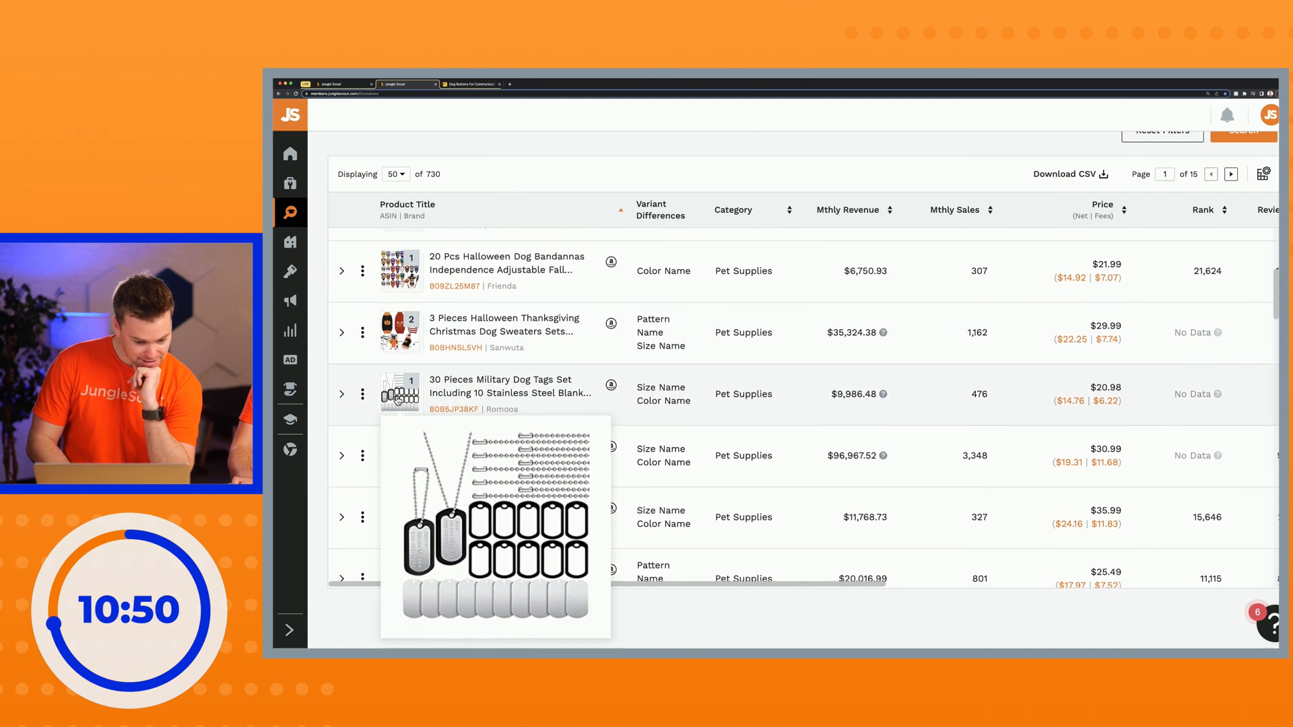
pyautogui.scroll(-2, 398, 394)
pyautogui.scroll(-1, 398, 389)
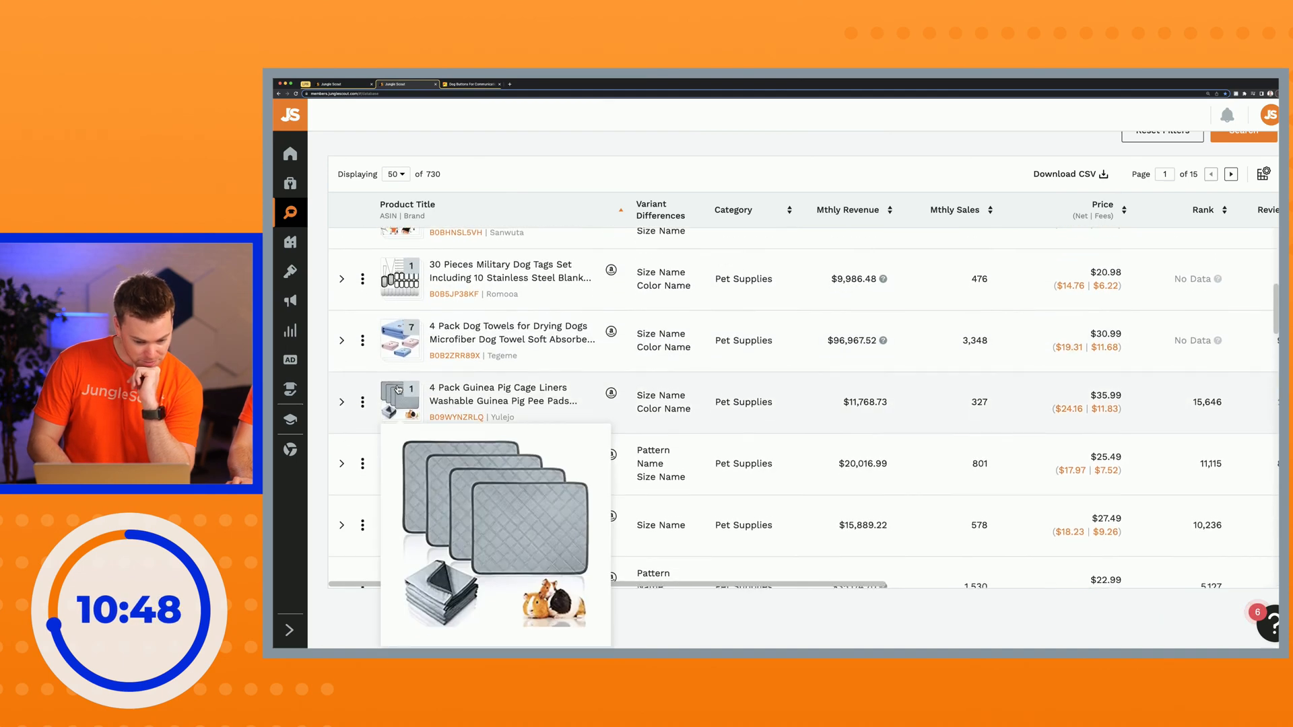
pyautogui.scroll(-2, 398, 389)
pyautogui.scroll(-1, 398, 389)
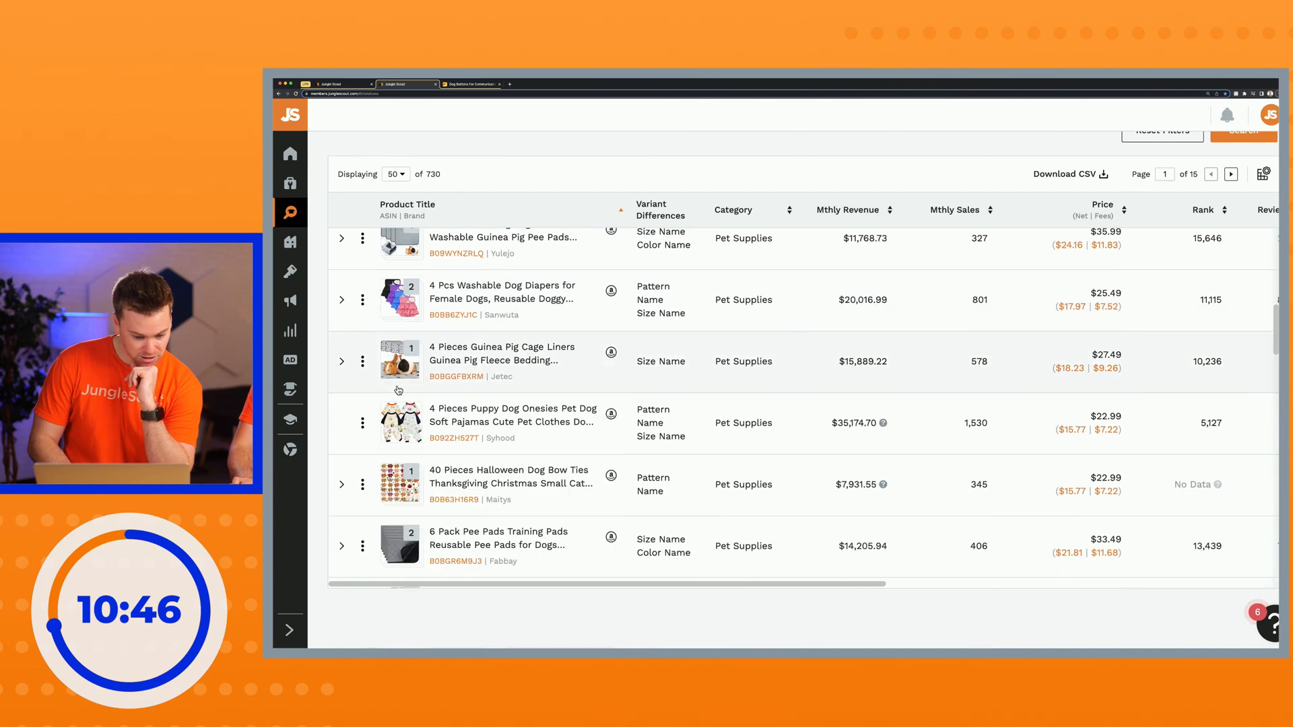
pyautogui.scroll(-3, 398, 390)
# - Check the 2 Extra Wide Raised Cat Bowls' sales, price, rank, reviews, LQS and first-available date, and open their Amazon listing
pyautogui.scroll(5, 398, 389)
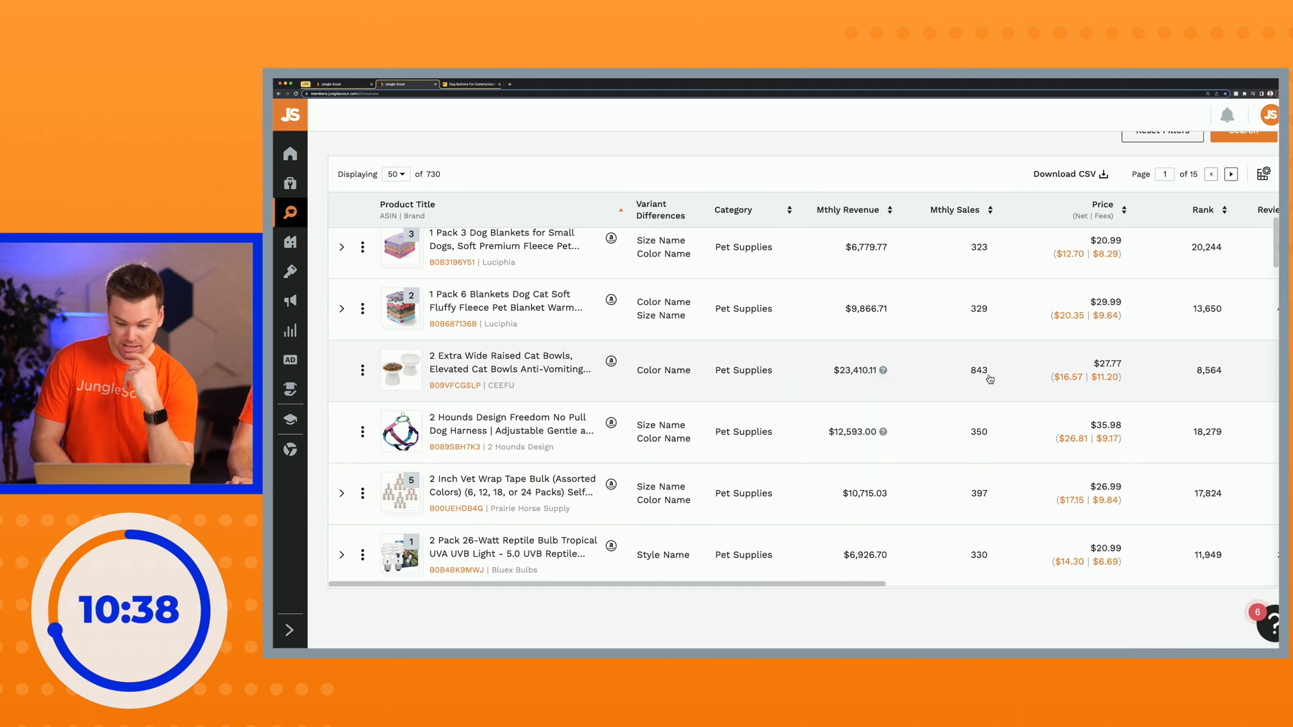
pyautogui.hscroll(5, 988, 379)
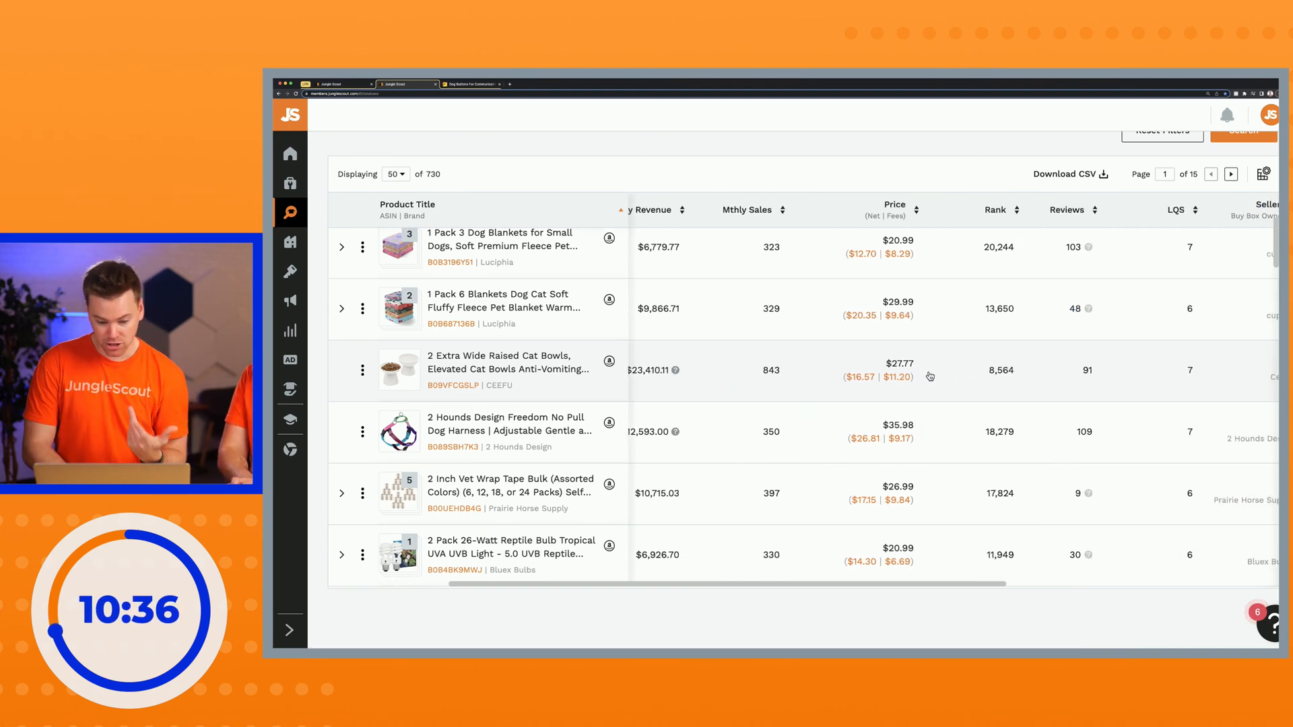
pyautogui.hscroll(4, 929, 376)
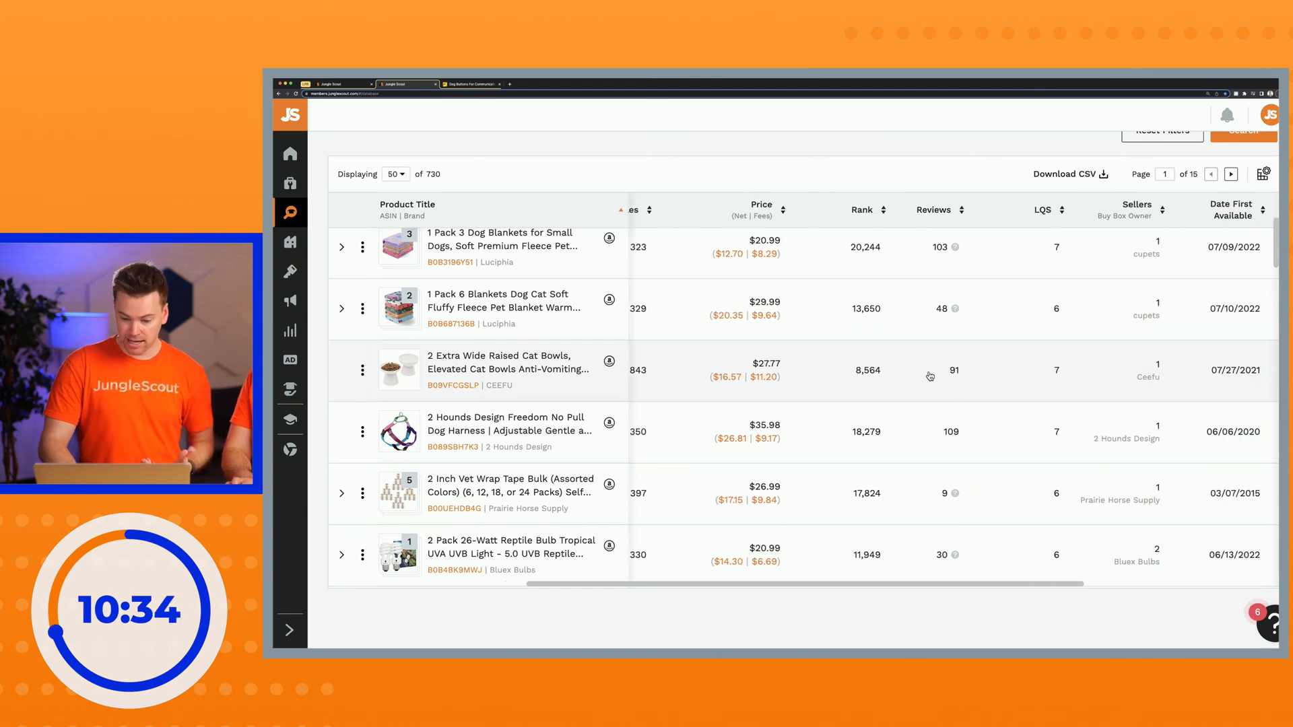
pyautogui.hscroll(-8, 930, 375)
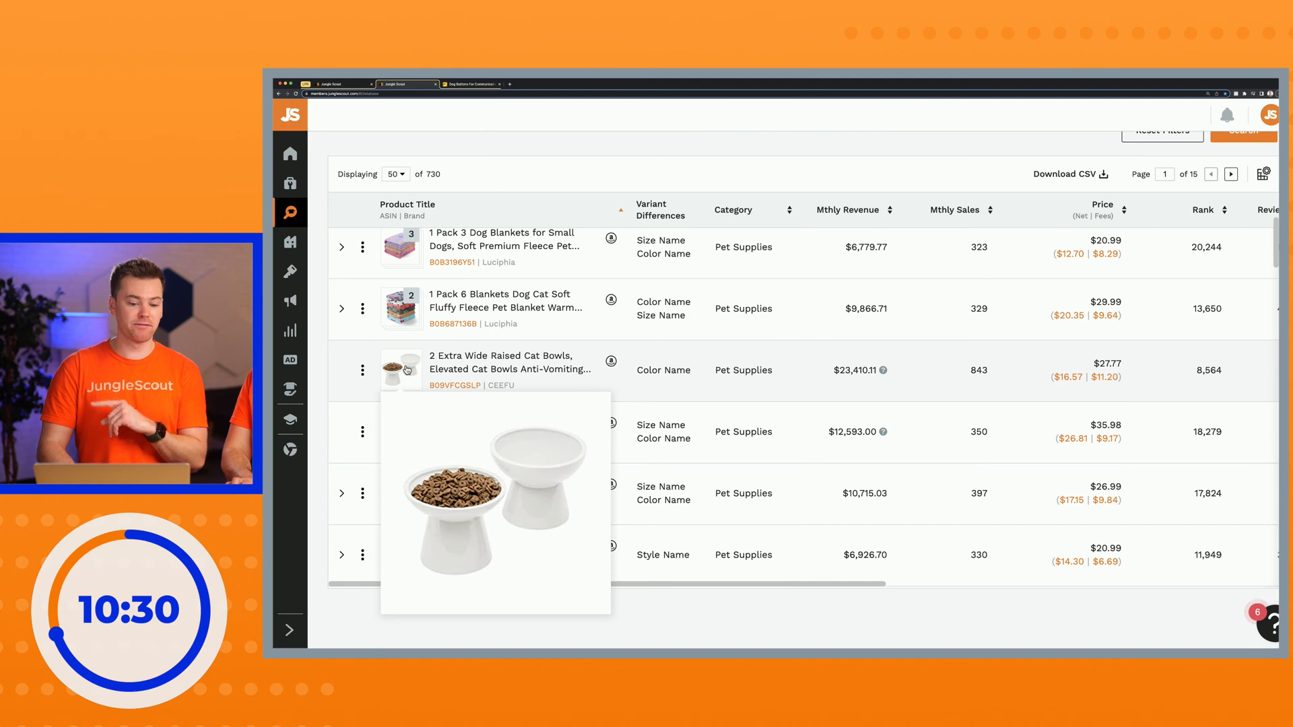
pyautogui.click(612, 363)
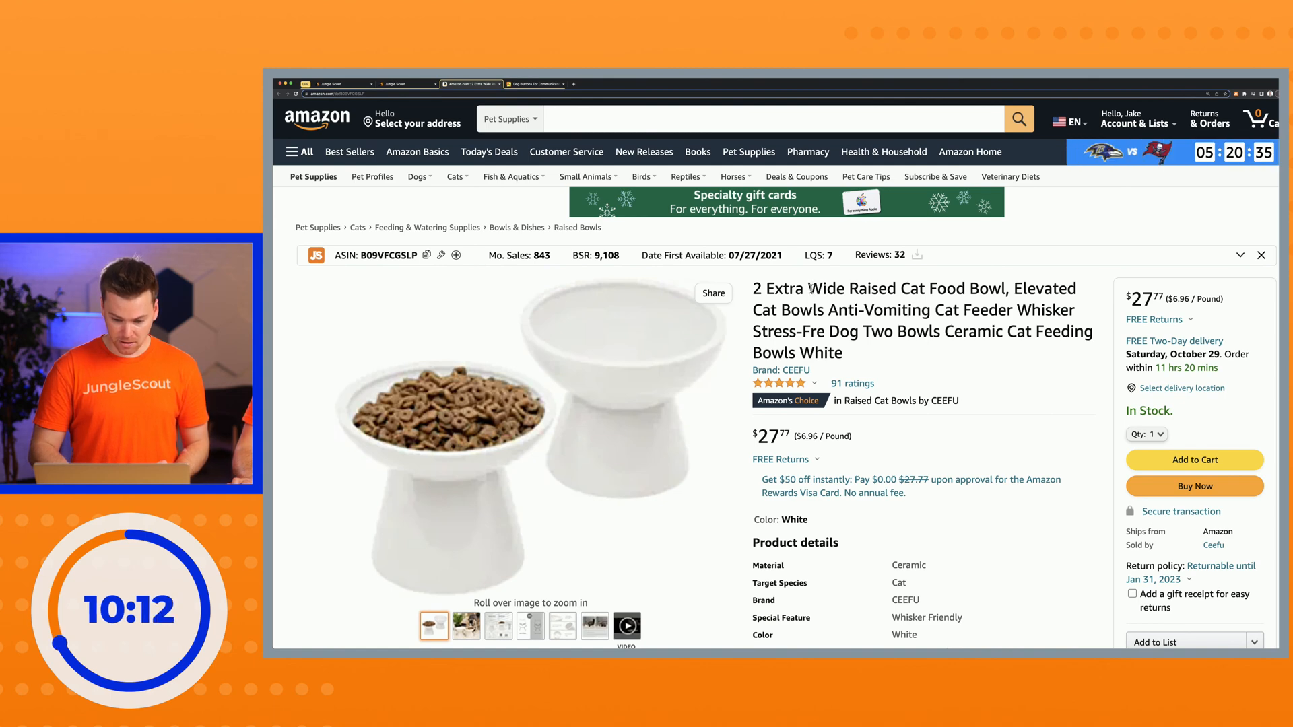
# - Search Amazon's Pet Supplies department for "Raised Cat Food Bowls", reusing the wording from the listing's title
pyautogui.moveTo(848, 288); pyautogui.dragTo(1030, 297)
pyautogui.hotkey('ctrl', 'c')
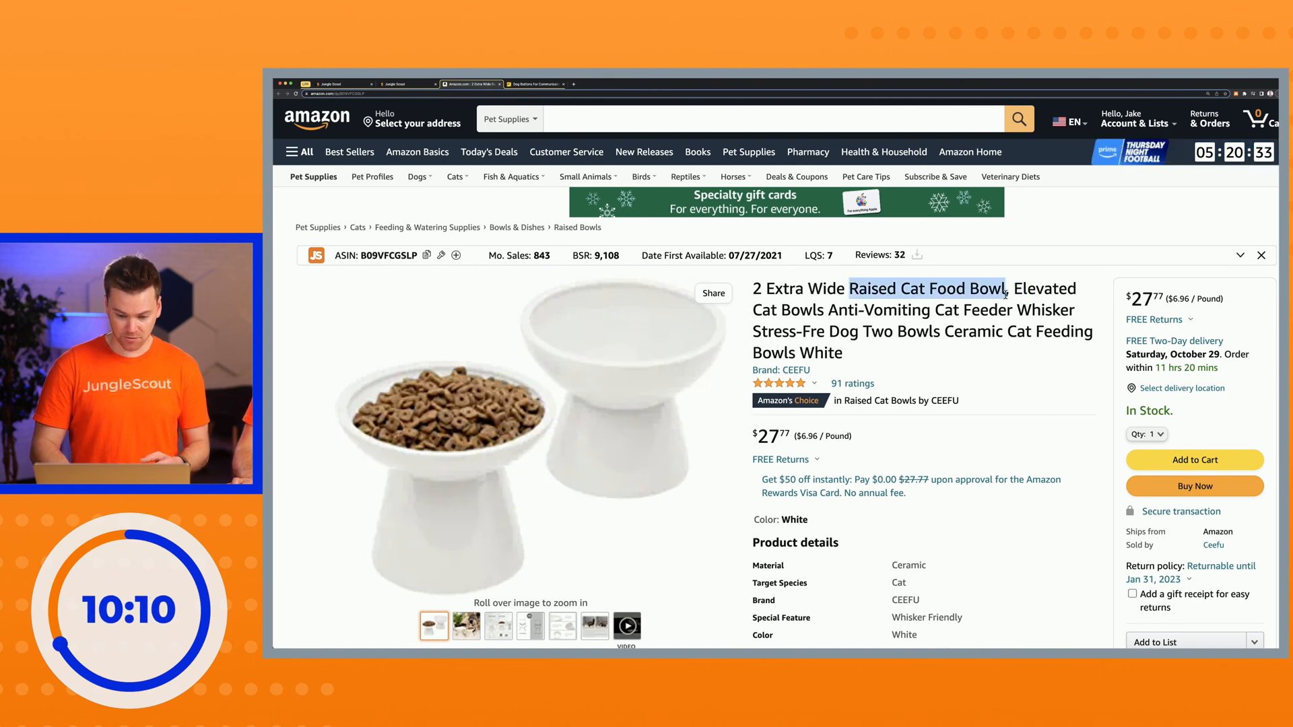
pyautogui.click(752, 115)
pyautogui.hotkey('ctrl', 'v')
pyautogui.write('s')
pyautogui.press('Return')
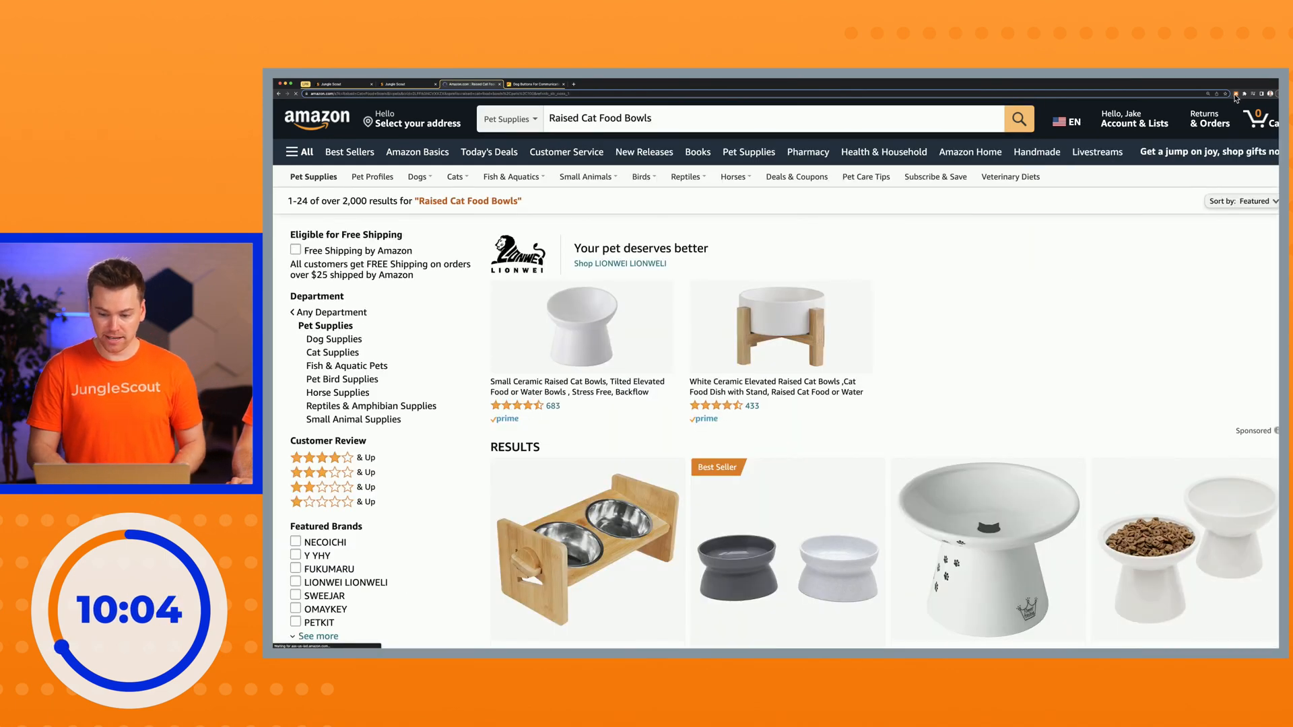
# - Load the full page of search results, run the Jungle Scout extension on it and widen the extension's window
pyautogui.scroll(-10, 1132, 311)
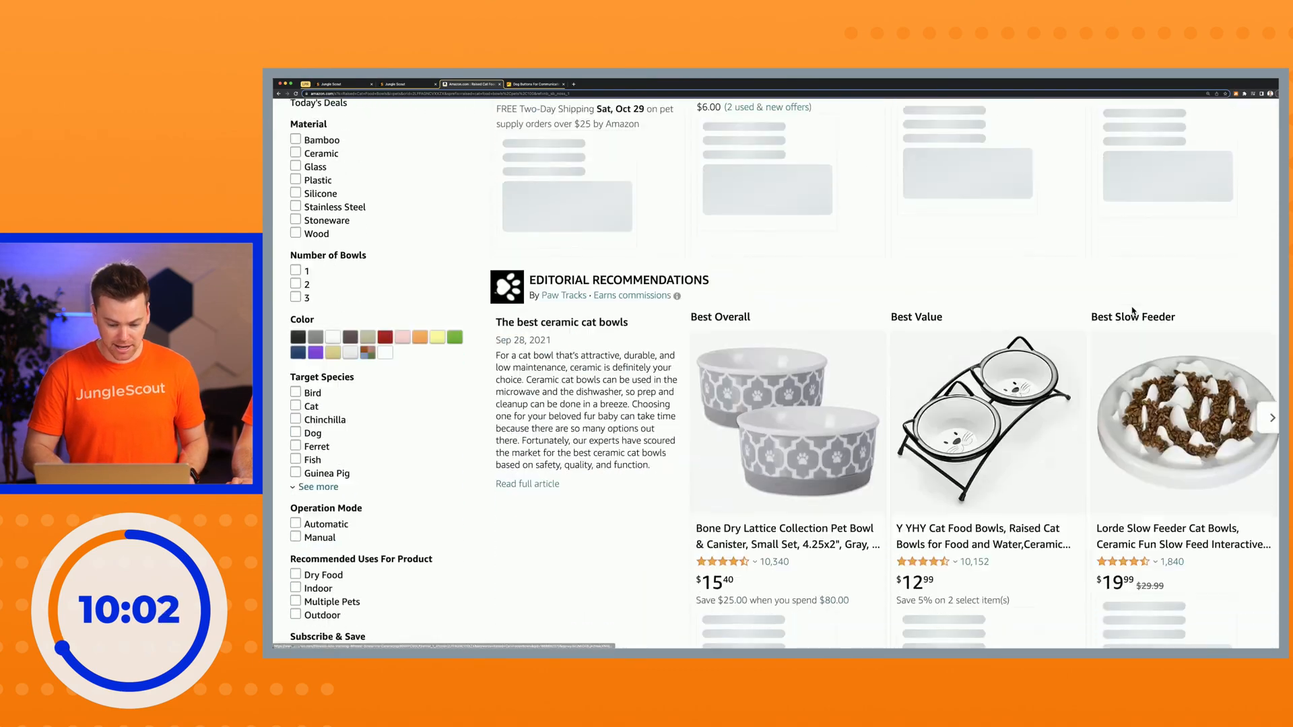
pyautogui.scroll(-8, 1132, 311)
pyautogui.scroll(18, 1133, 311)
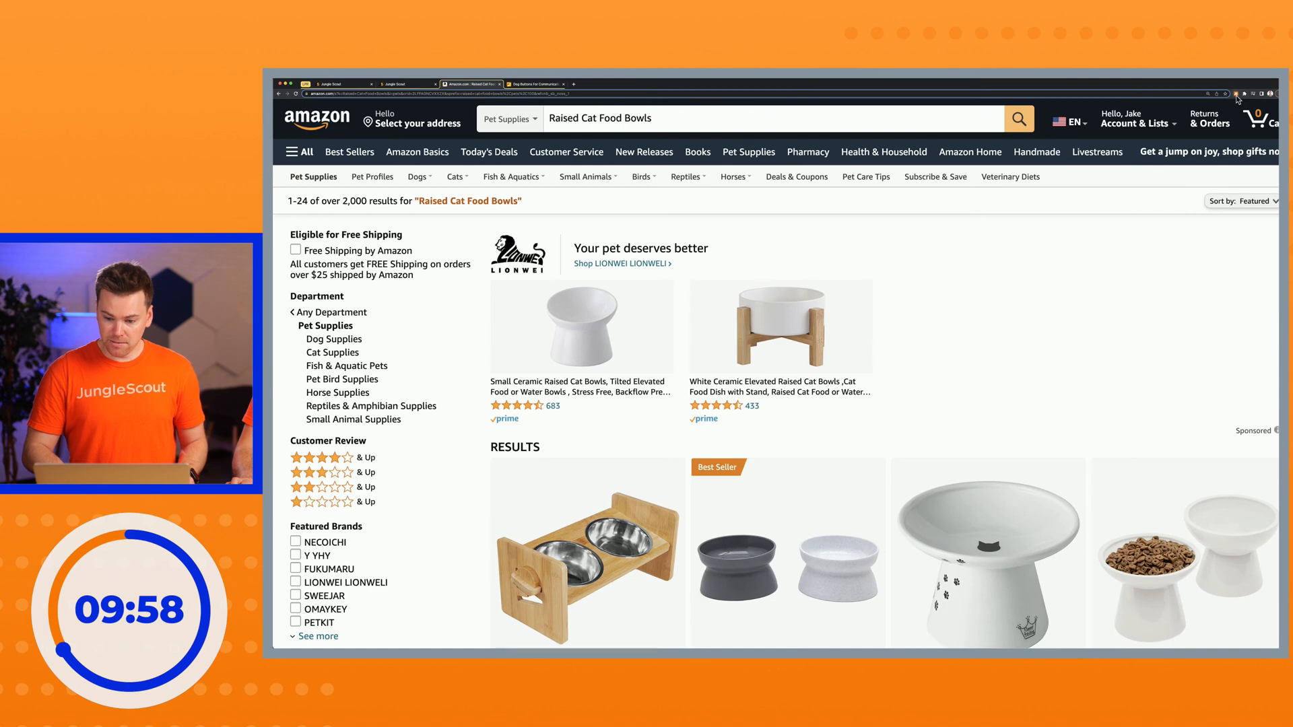
pyautogui.click(1236, 96)
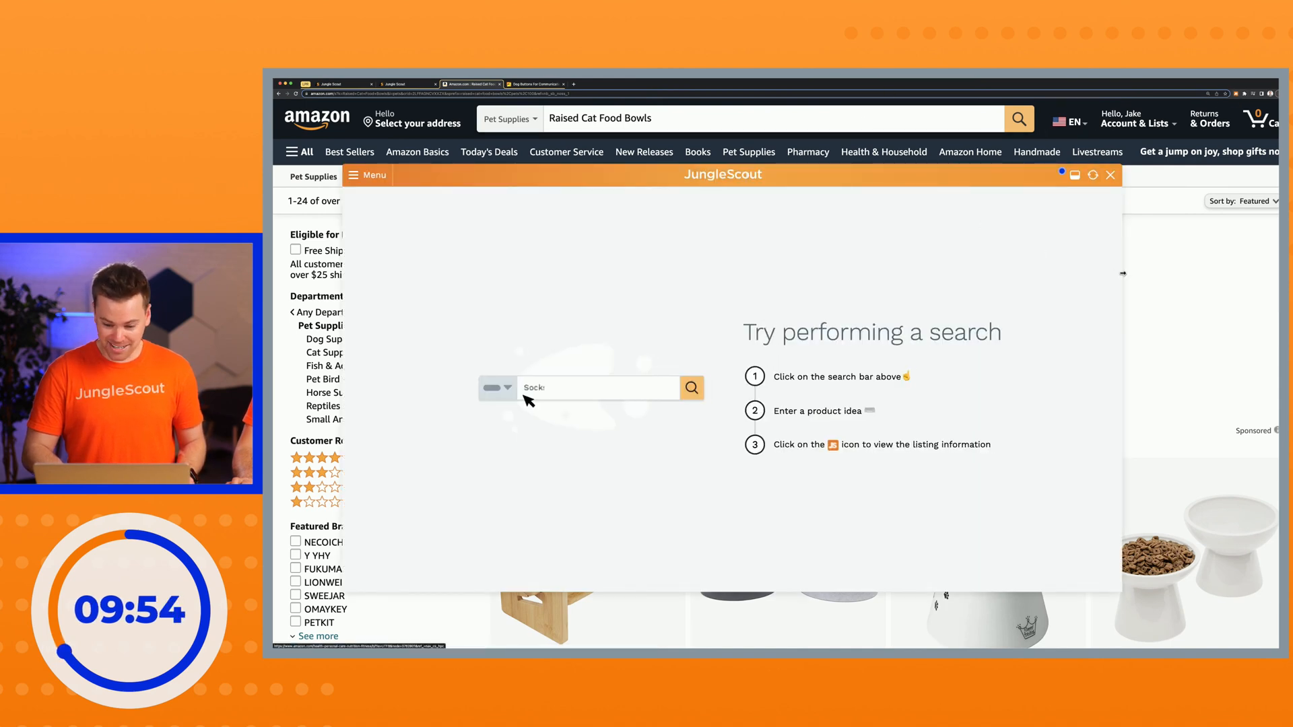
pyautogui.moveTo(1122, 273); pyautogui.dragTo(1246, 278)
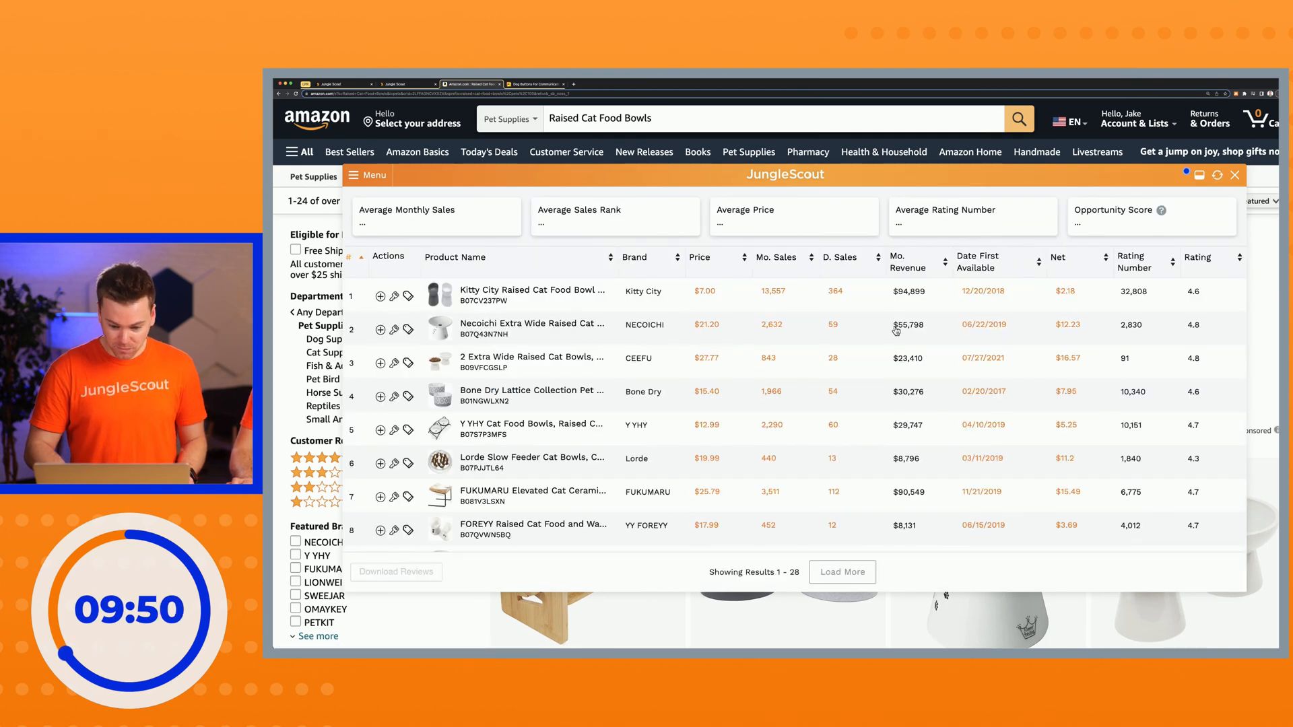
# - Preview the product images of the first raised cat bowl competitors in the extension's results
pyautogui.hscroll(1, 895, 330)
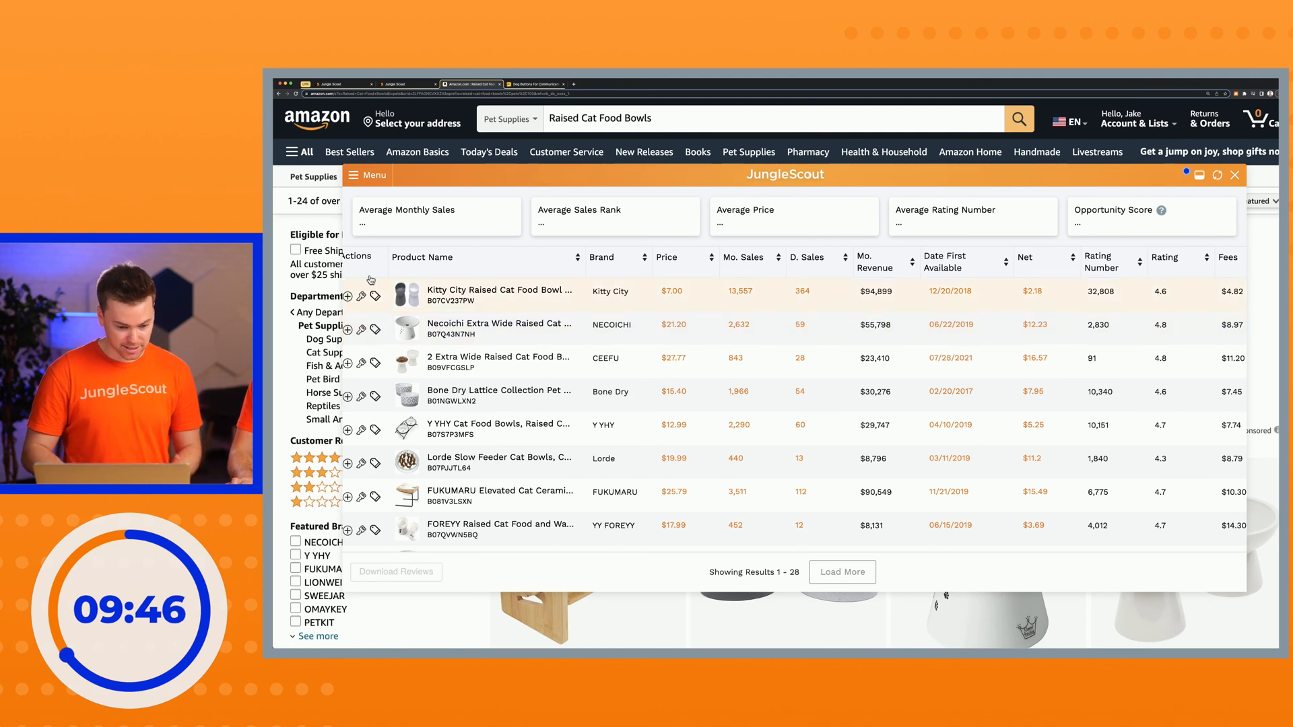
pyautogui.moveTo(399, 294)
pyautogui.moveTo(403, 329)
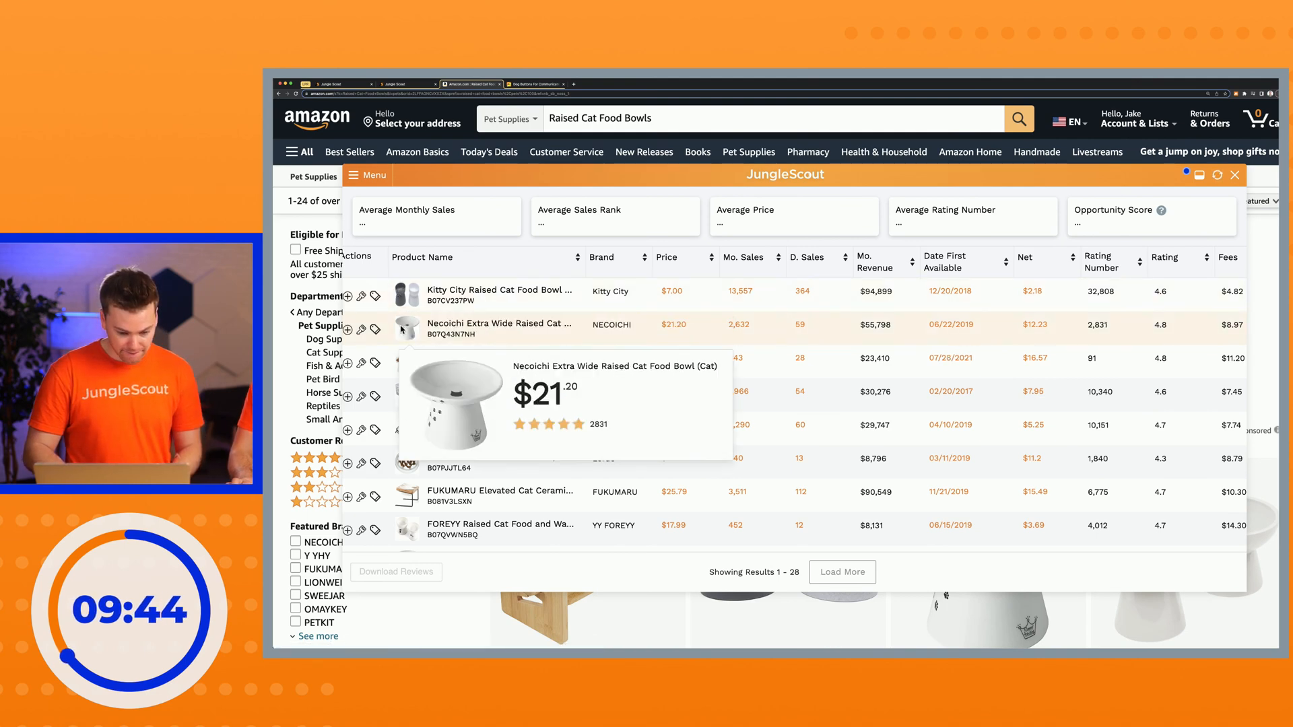
pyautogui.moveTo(402, 360)
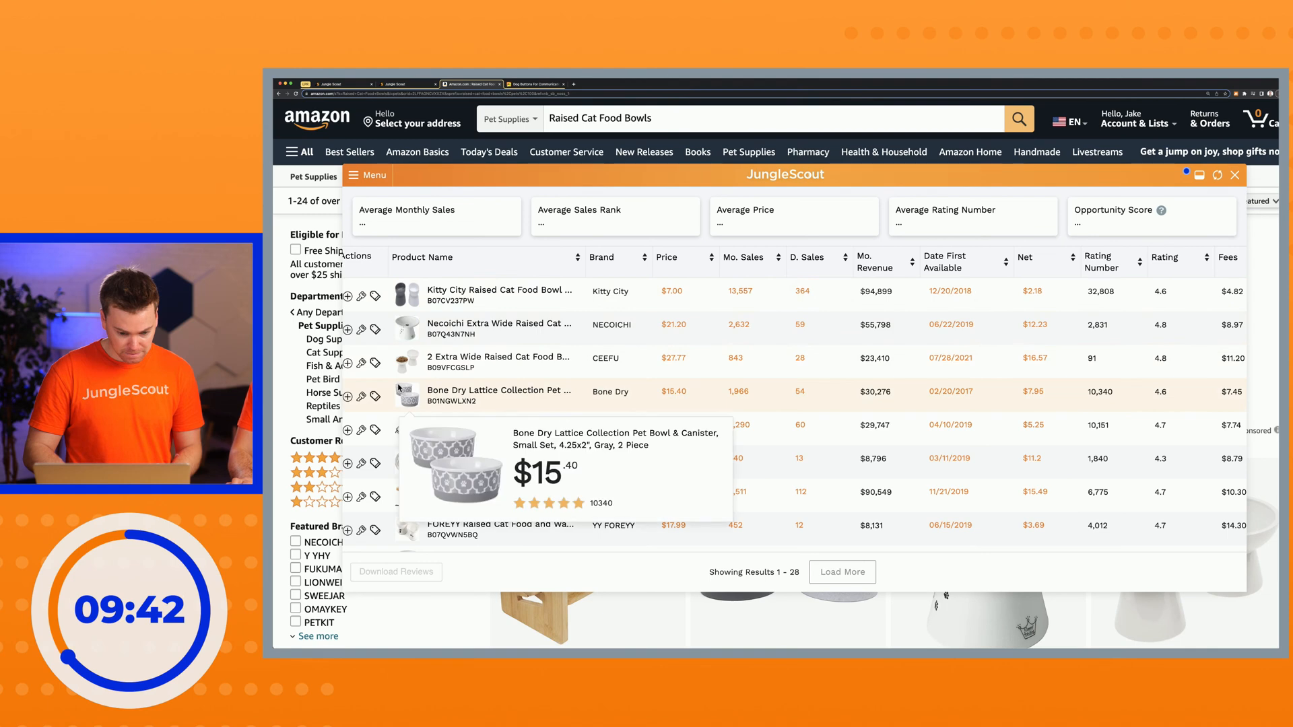
pyautogui.moveTo(401, 423)
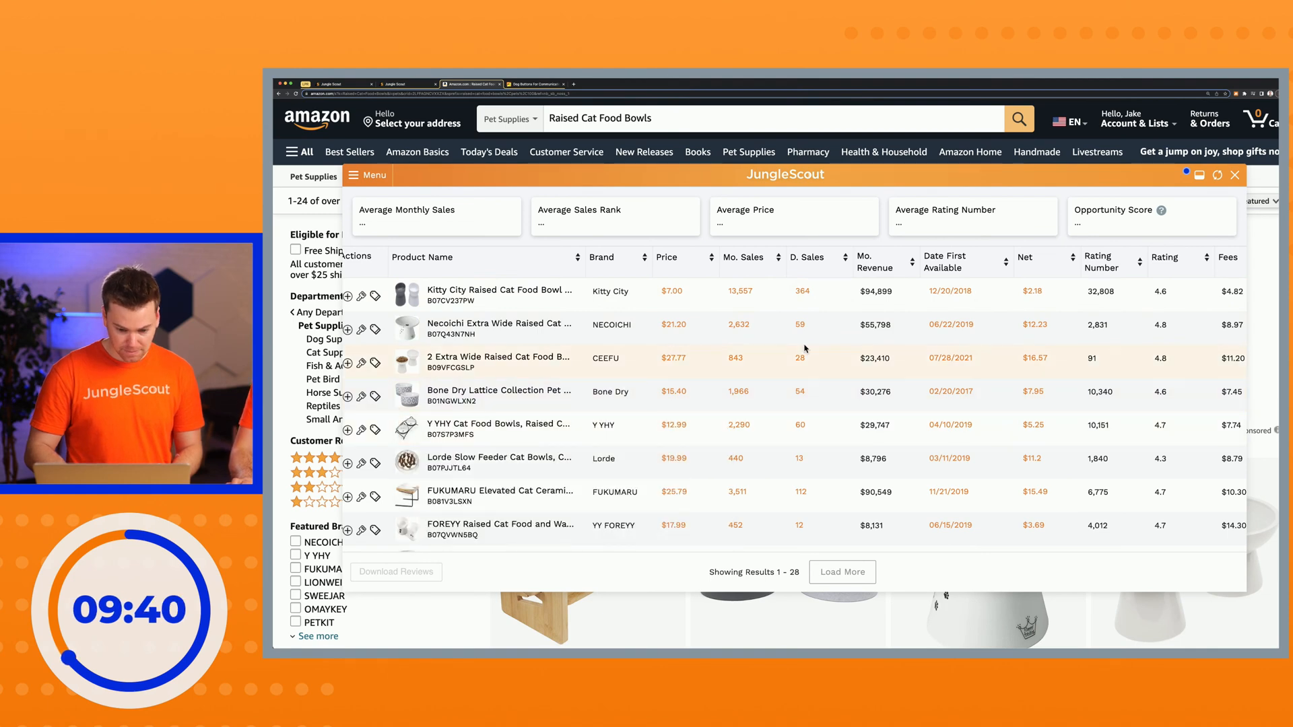
# - Compare the competing cat bowls' monthly sales, revenue, price, net, fees and rating numbers in an enlarged view
pyautogui.scroll(3, 803, 349)
pyautogui.scroll(2, 805, 348)
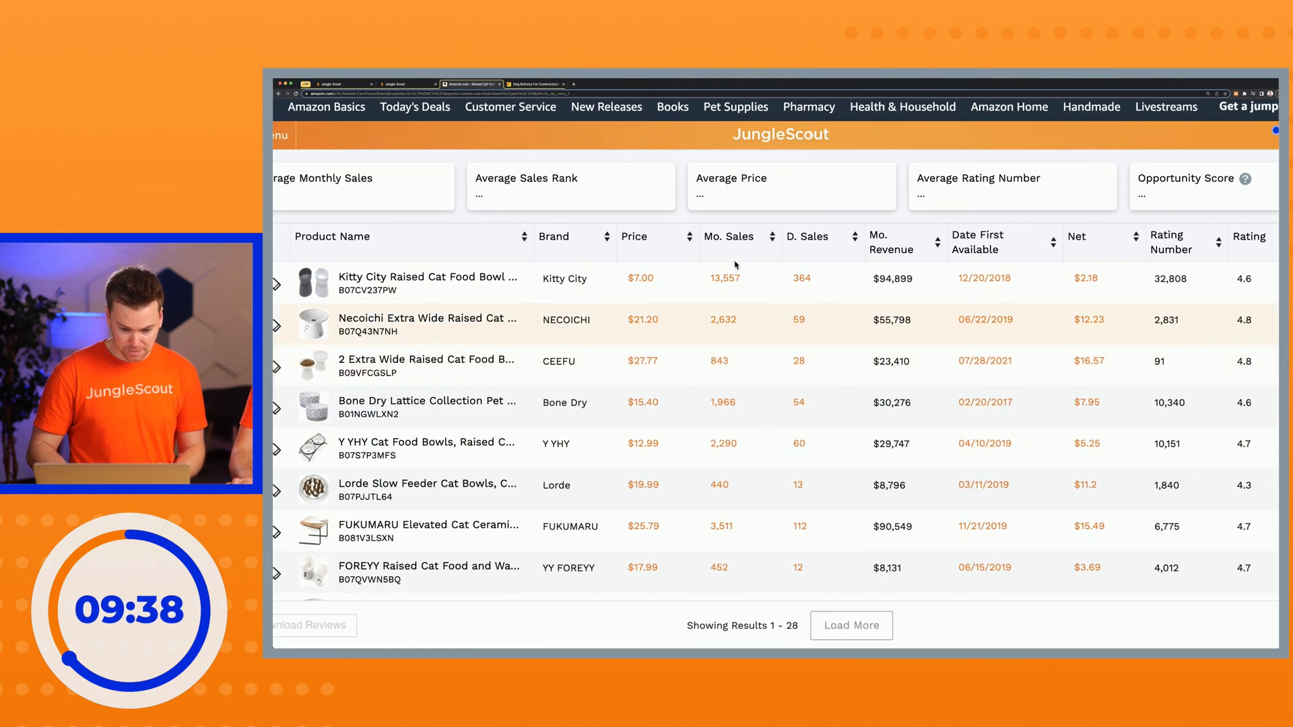
pyautogui.scroll(-1, 757, 359)
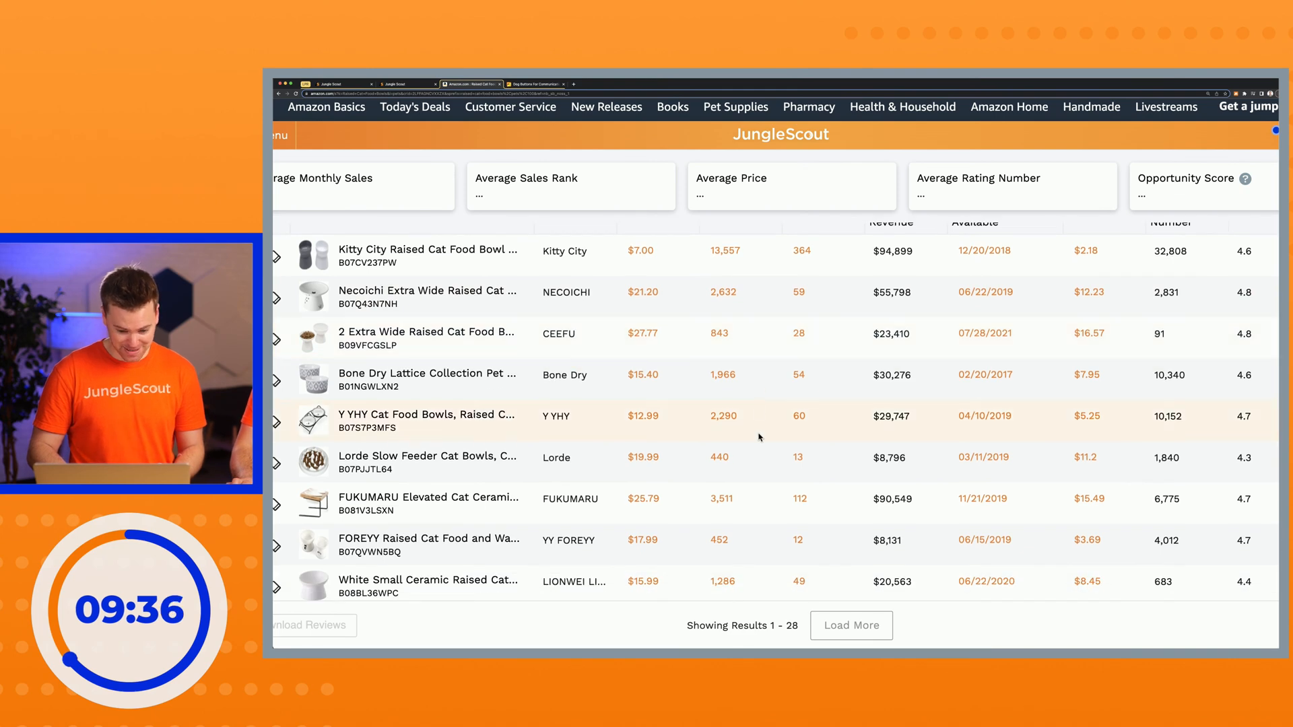
pyautogui.scroll(1, 758, 437)
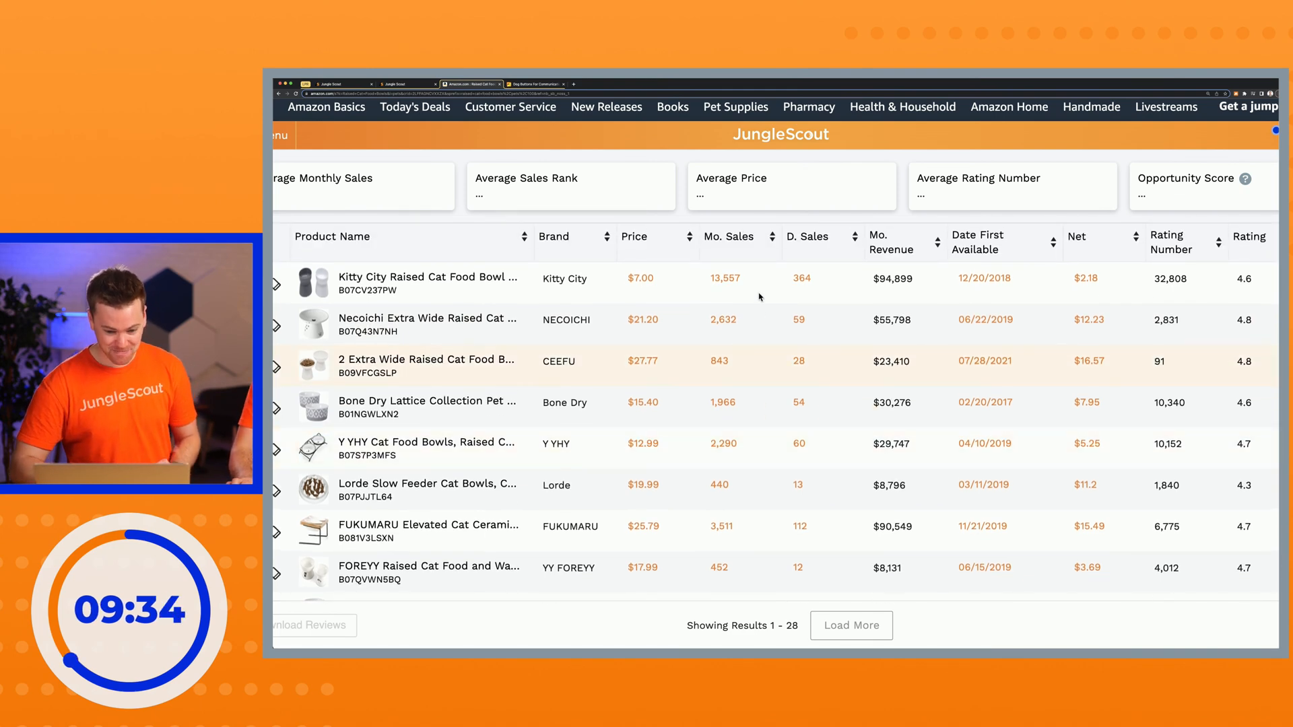
pyautogui.hscroll(3, 759, 294)
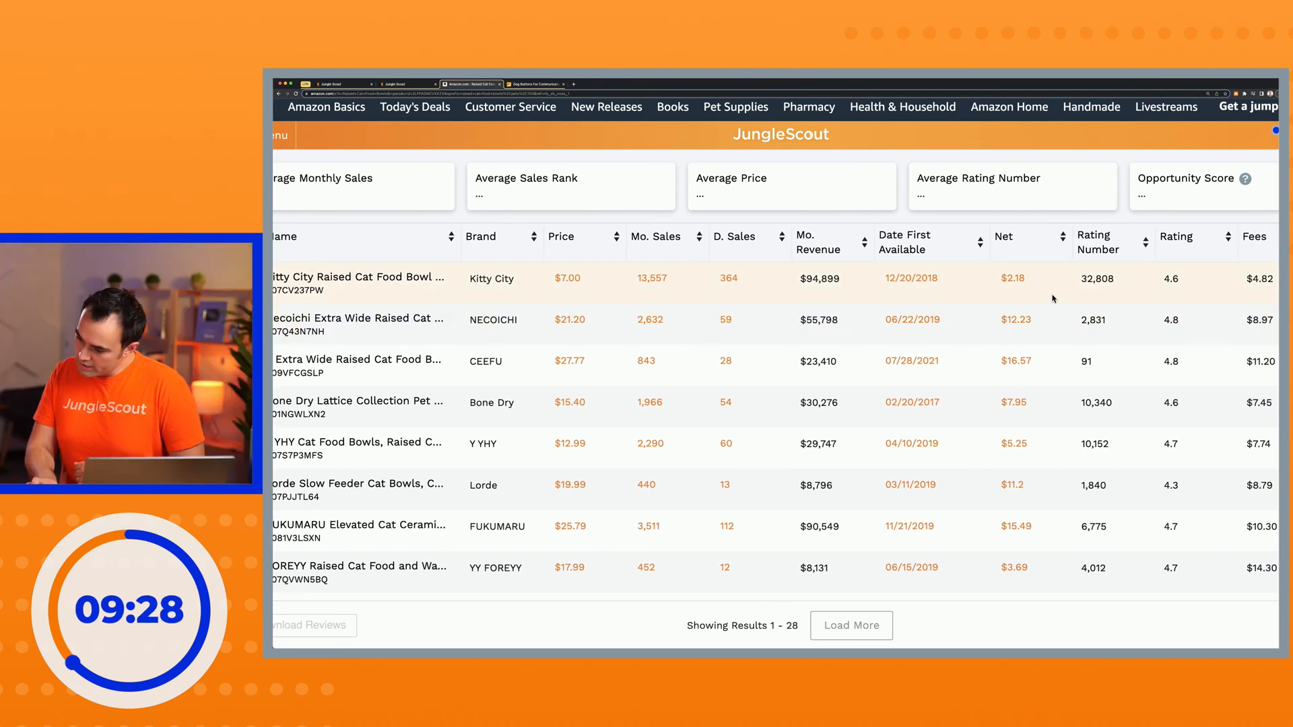
# - Examine the raised cat bowl competitors' rating numbers, fees, sales ranks and launch dates along with the averages and opportunity score
pyautogui.hscroll(2, 1138, 283)
pyautogui.hscroll(3, 1133, 286)
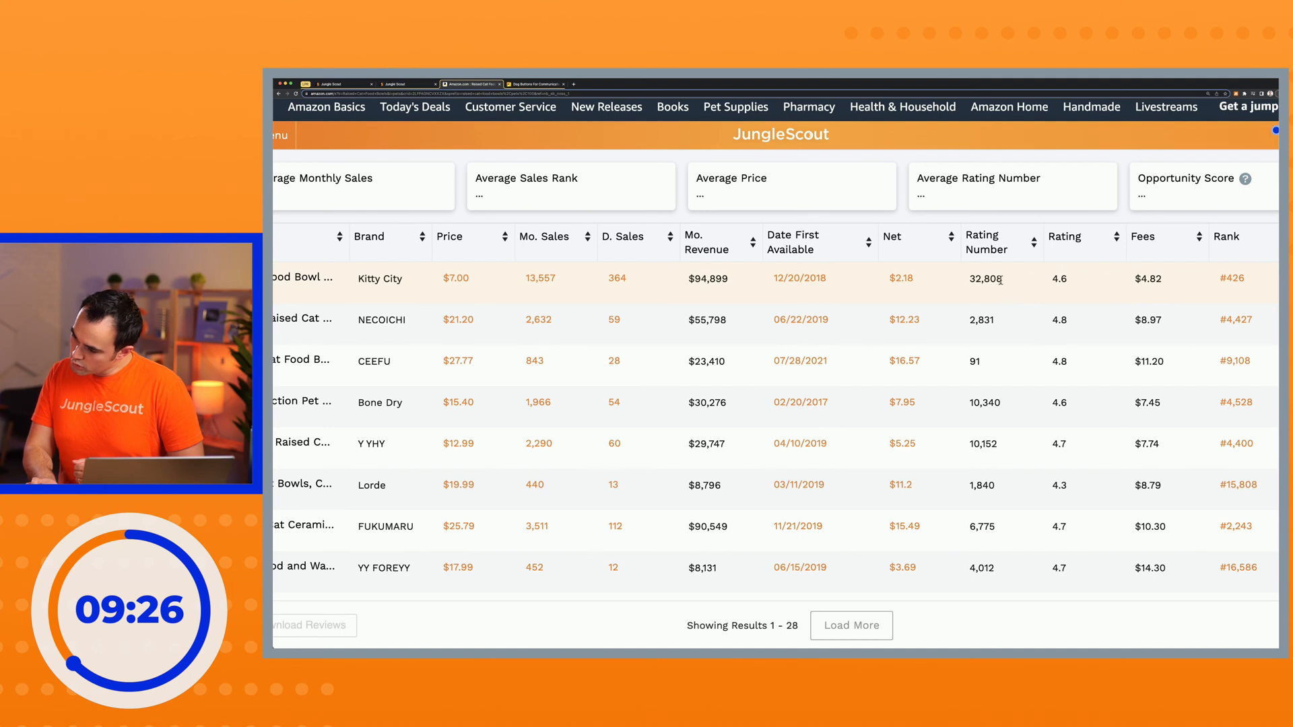
pyautogui.scroll(-1, 1004, 340)
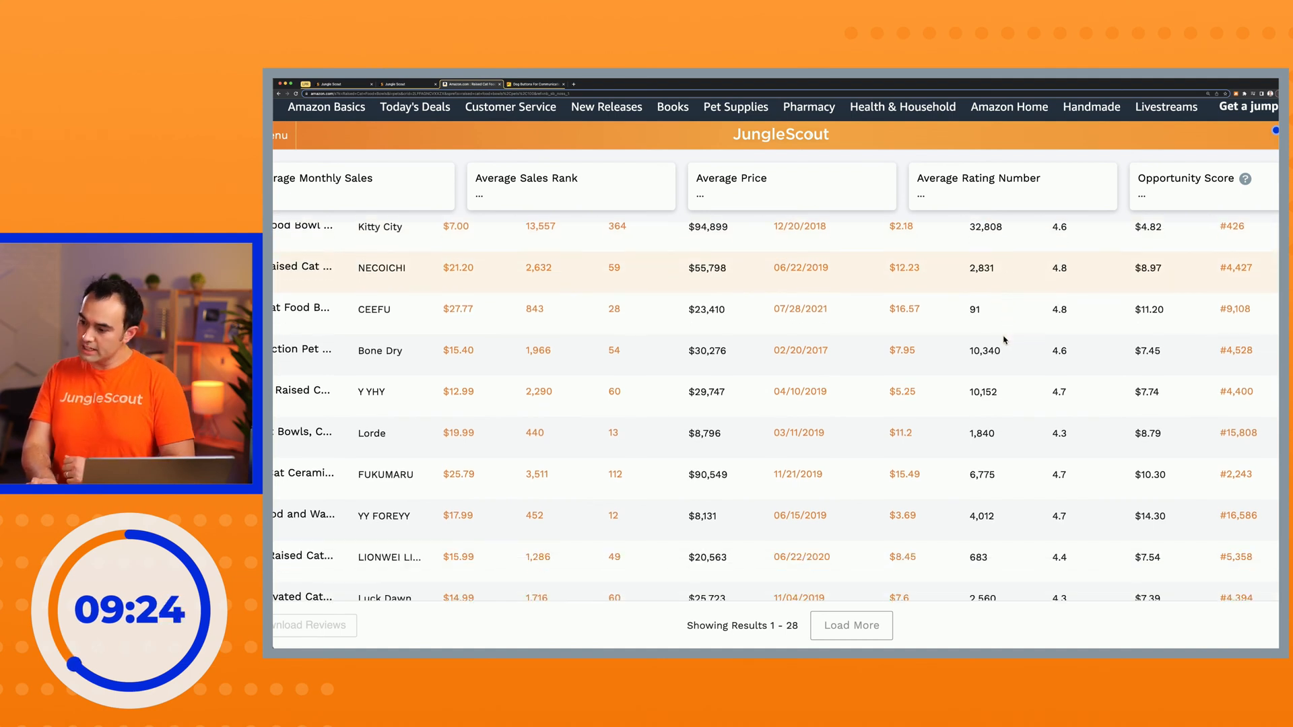
pyautogui.scroll(1, 1003, 340)
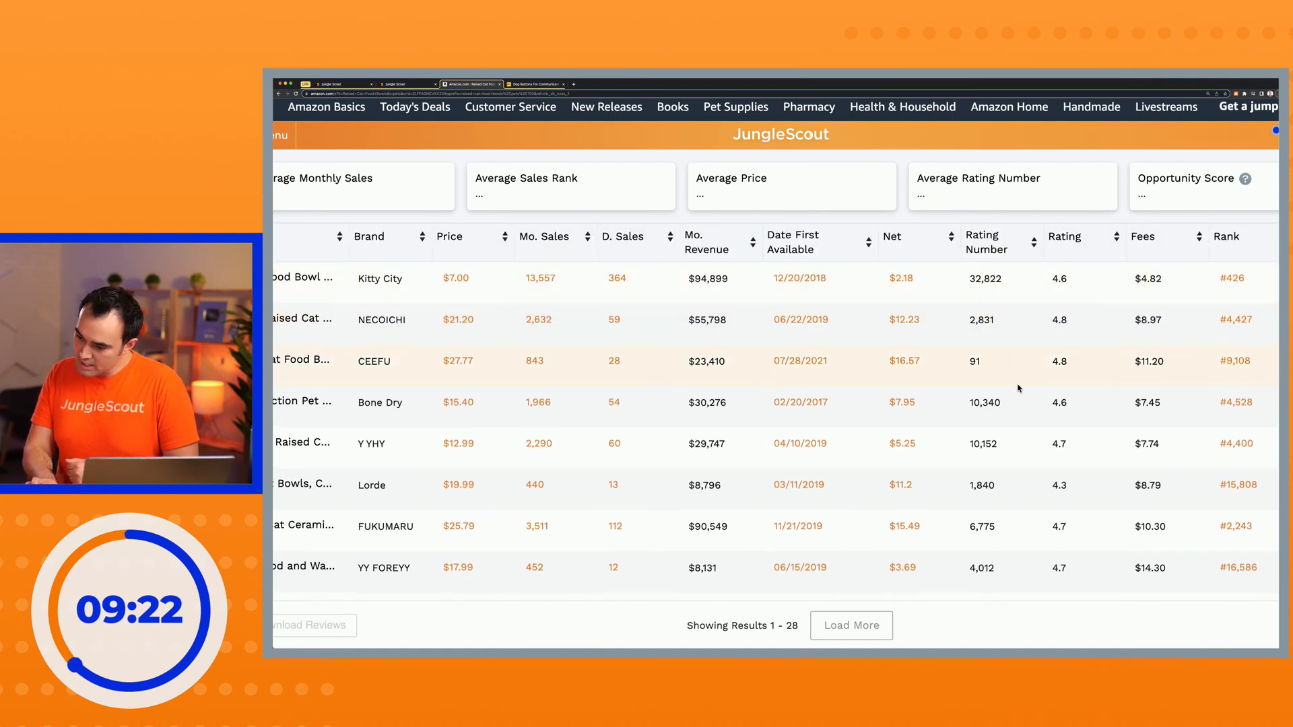
pyautogui.scroll(-1, 1020, 404)
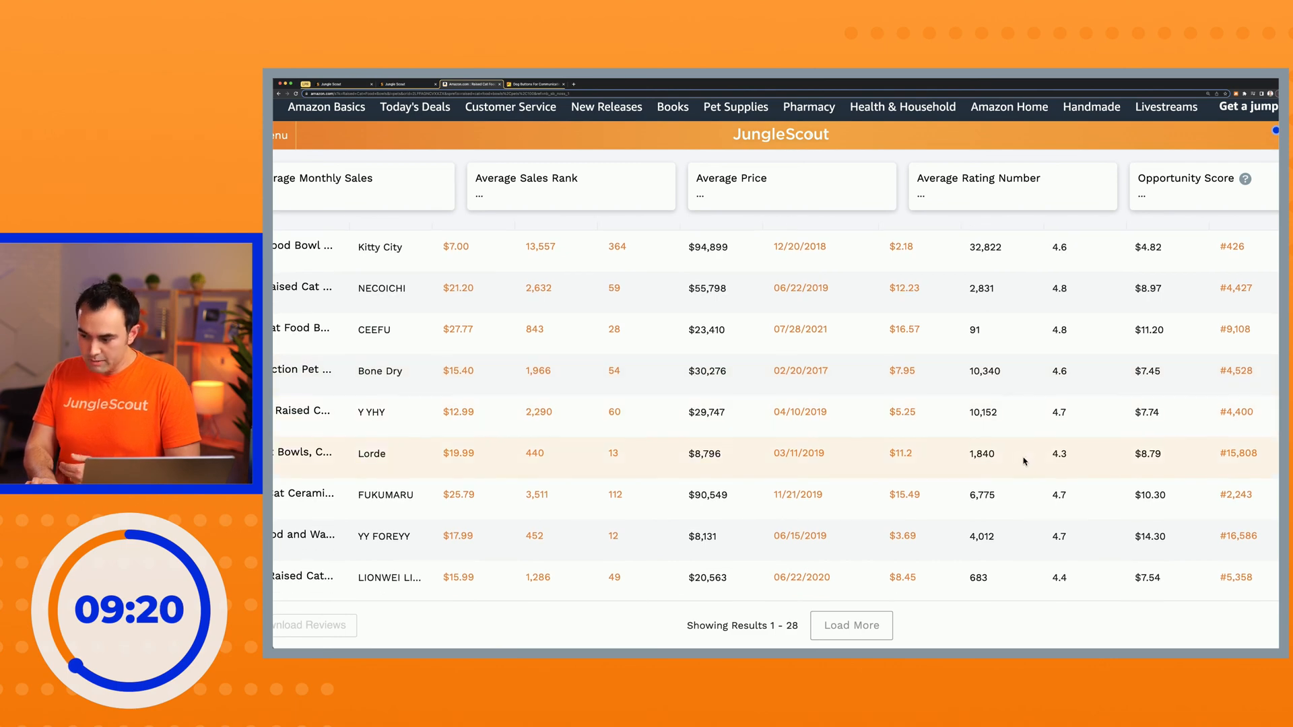
pyautogui.scroll(1, 1016, 339)
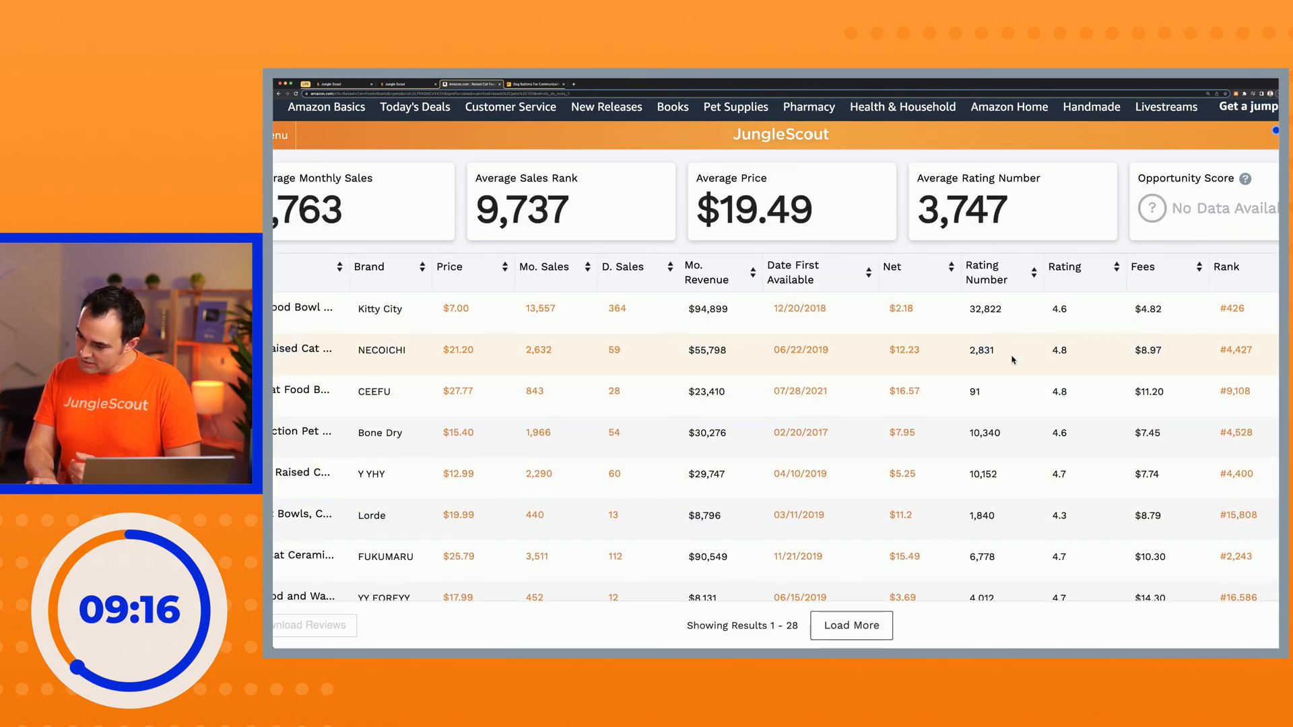
pyautogui.scroll(-1, 1012, 357)
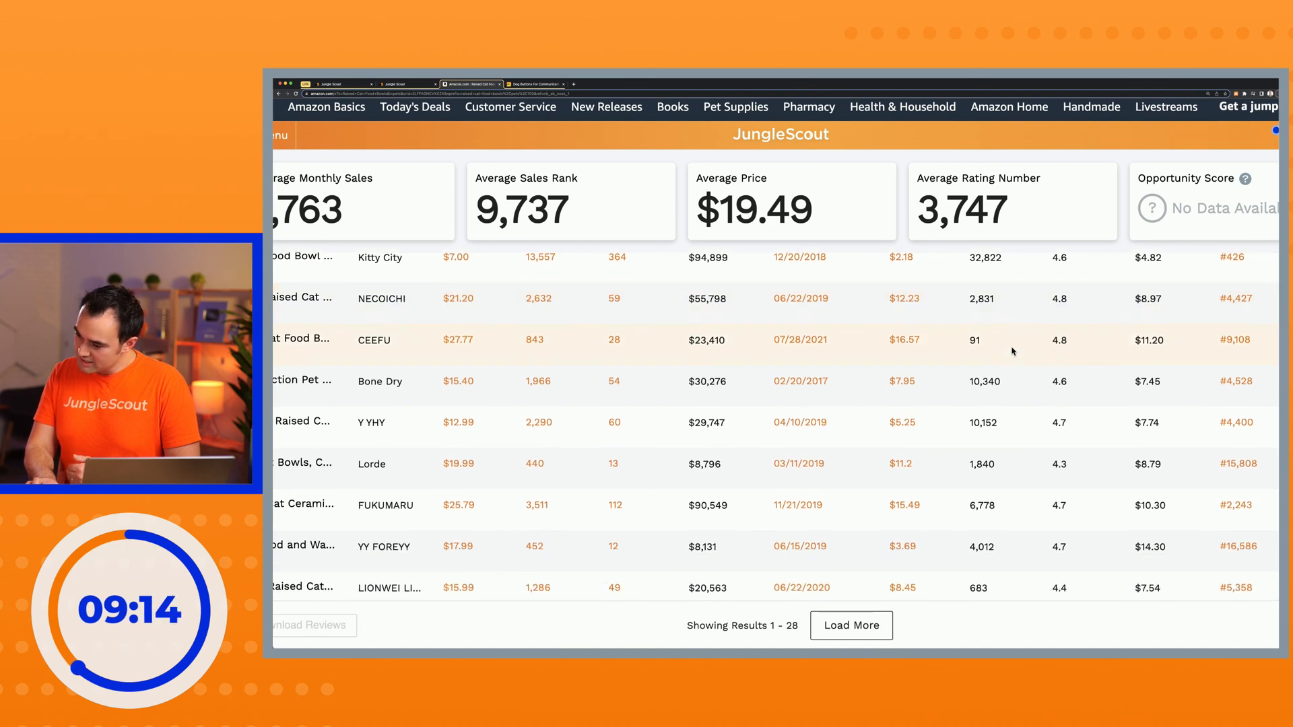
pyautogui.scroll(-1, 1012, 351)
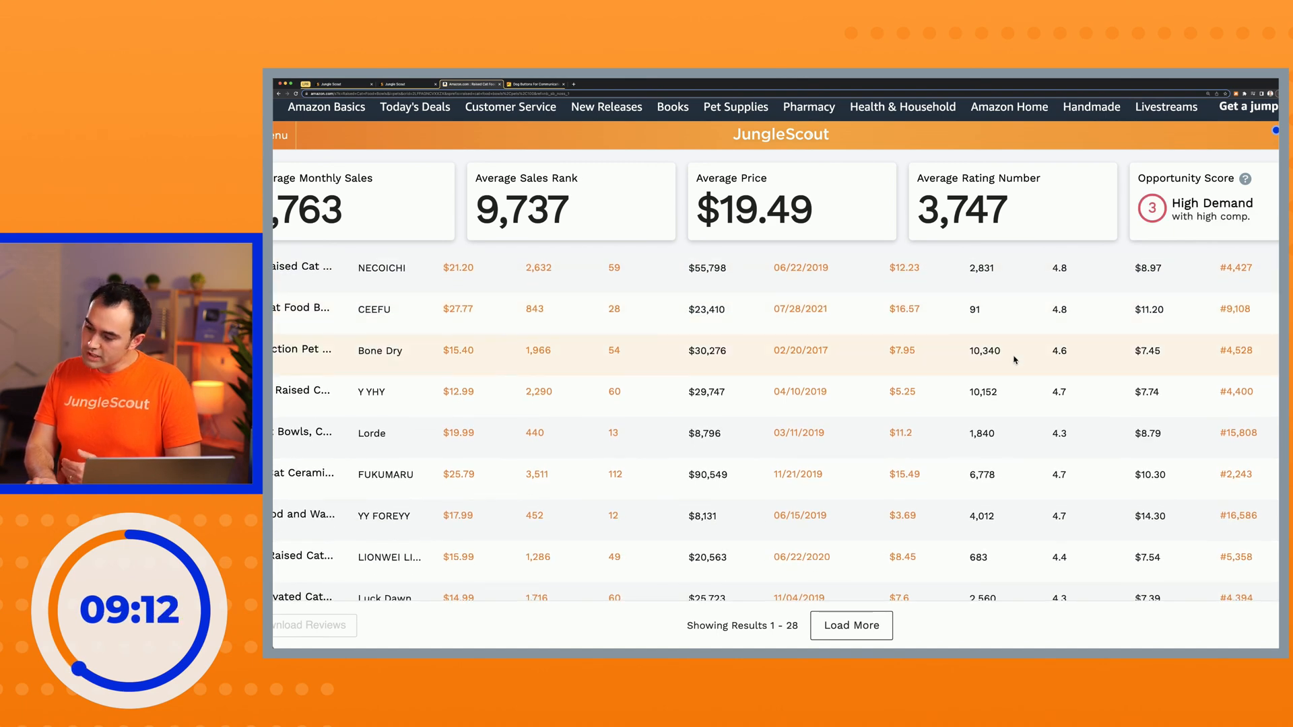
pyautogui.scroll(2, 1014, 359)
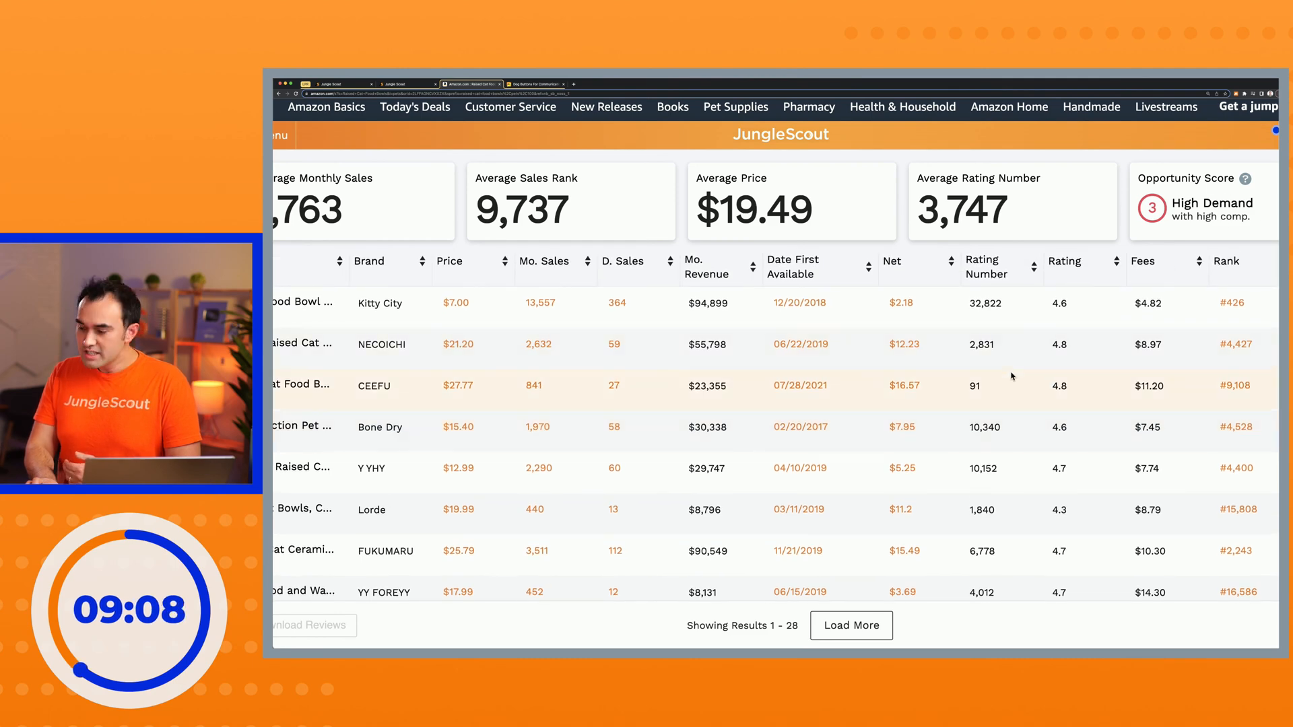
pyautogui.scroll(-3, 1019, 420)
pyautogui.scroll(3, 1020, 420)
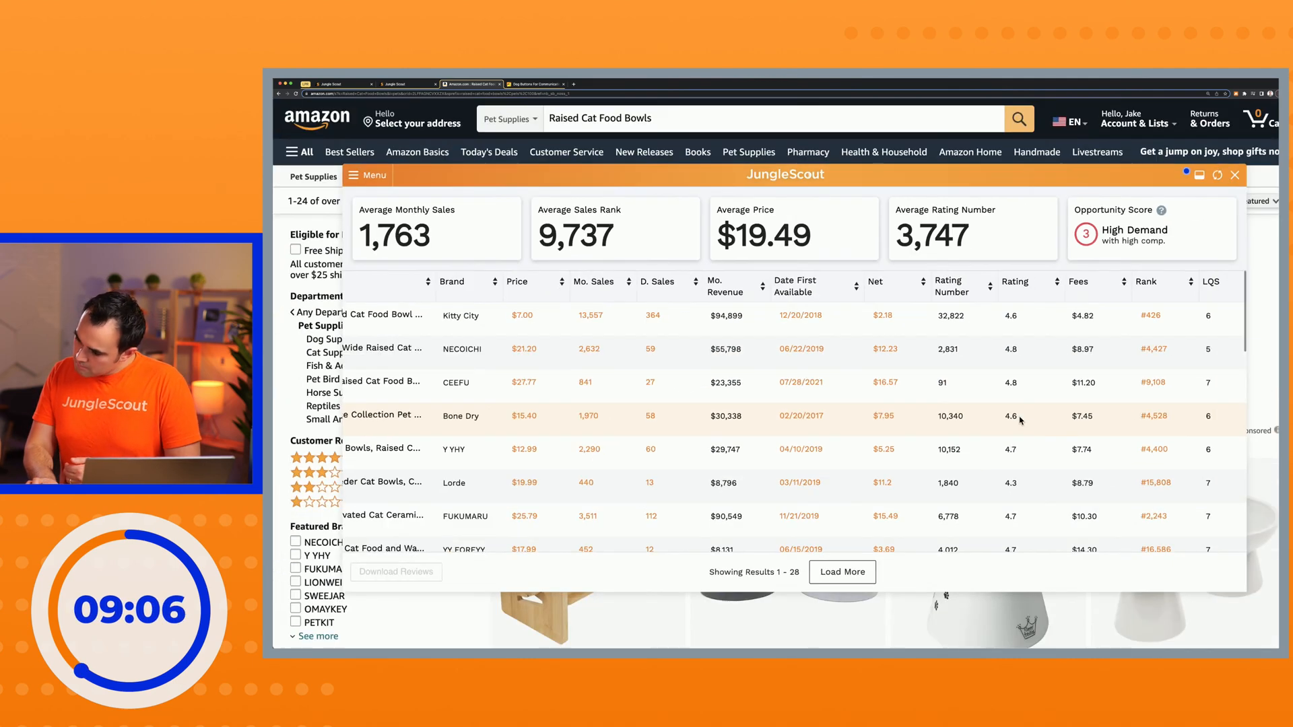
pyautogui.hscroll(-5, 945, 401)
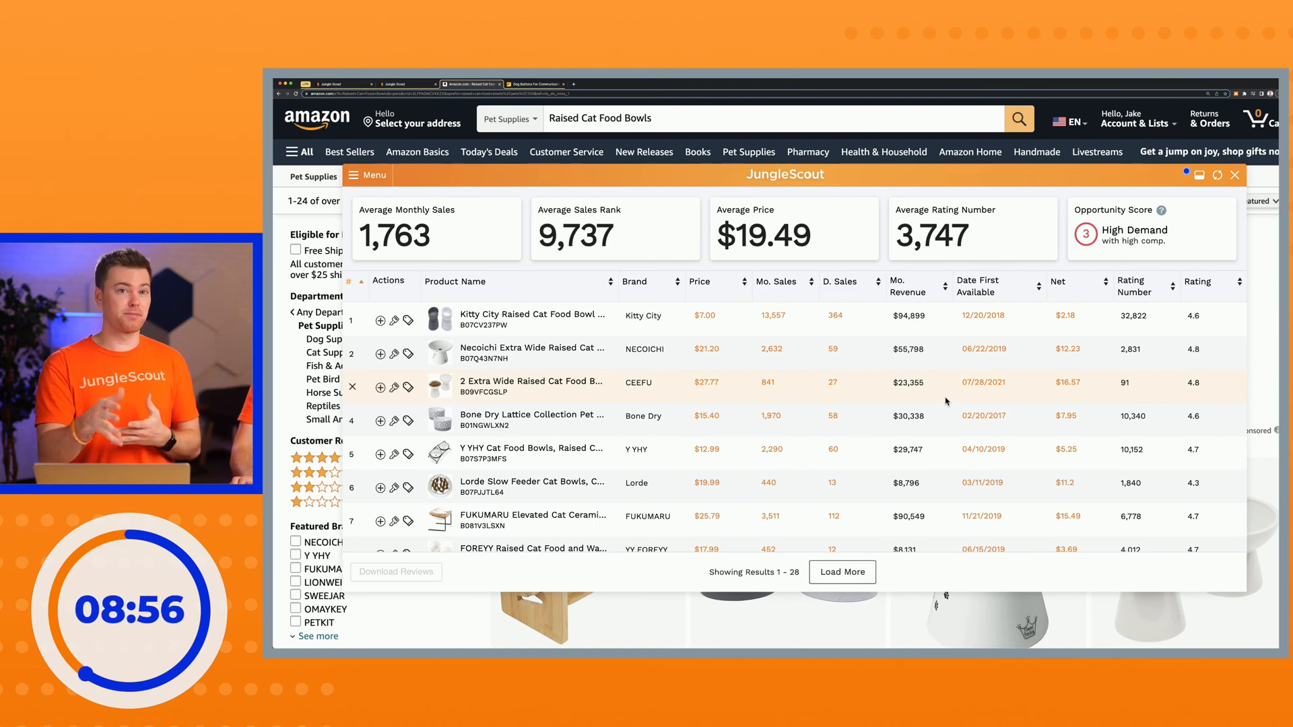
pyautogui.hscroll(3, 946, 391)
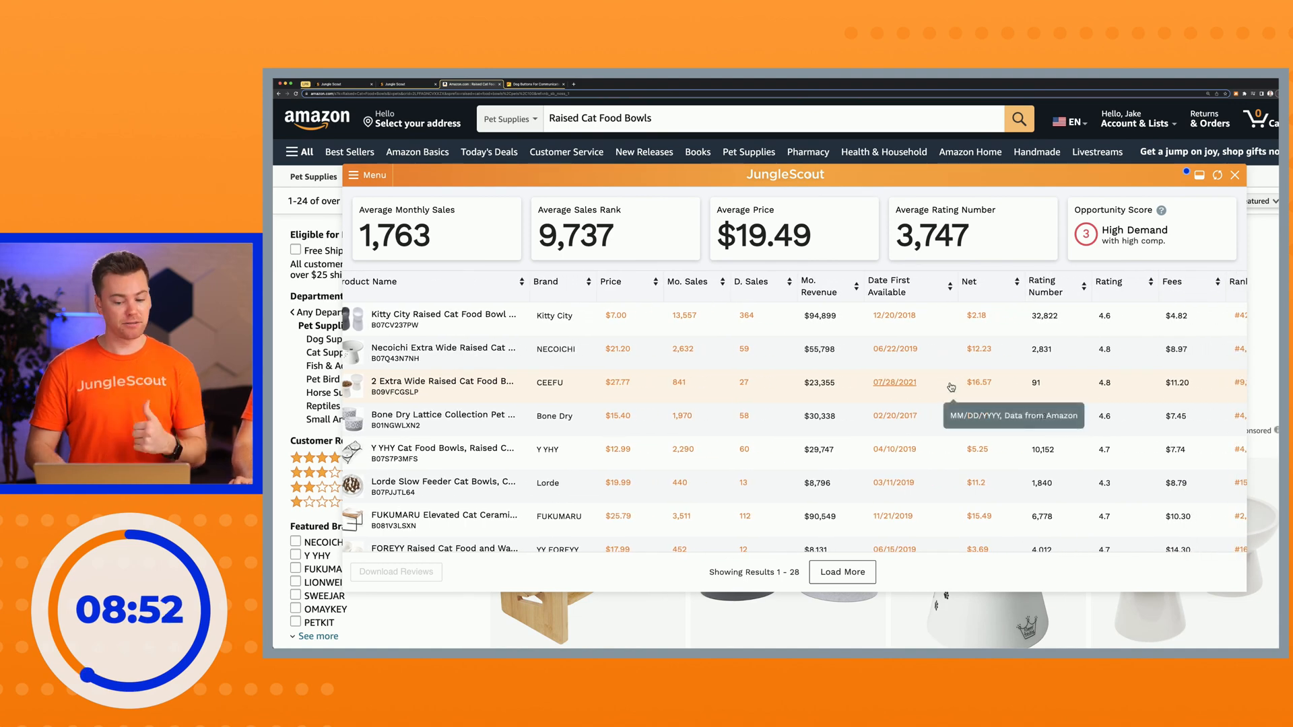
pyautogui.hscroll(-3, 946, 398)
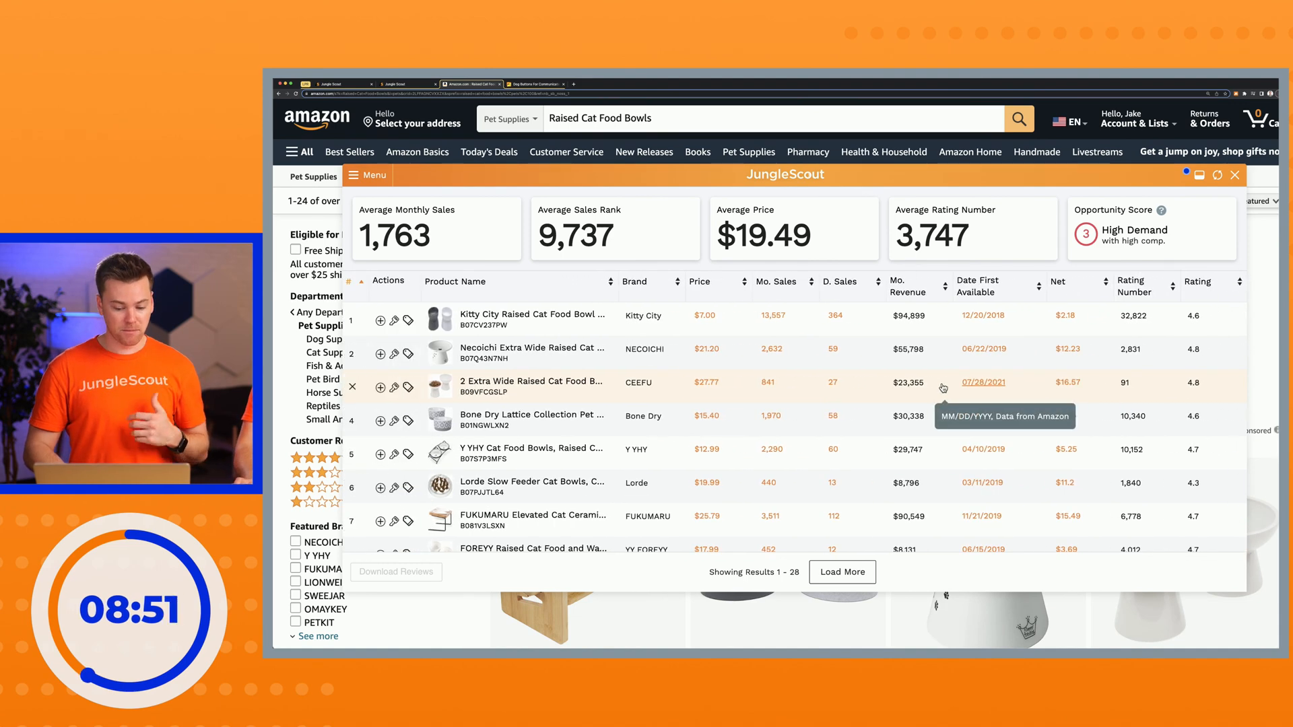
# - Open the extension's result filters, set the lowest sales to 300 and limit the date range to 1 Year
pyautogui.click(368, 176)
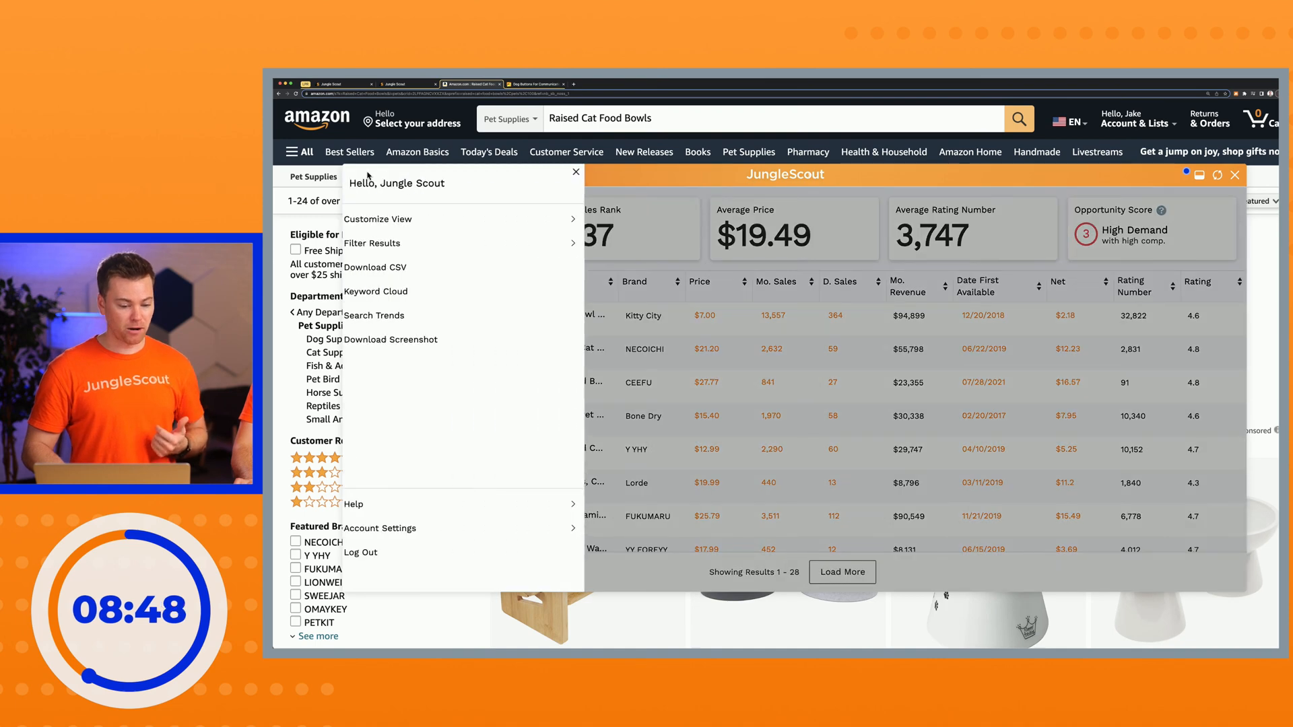
pyautogui.click(451, 244)
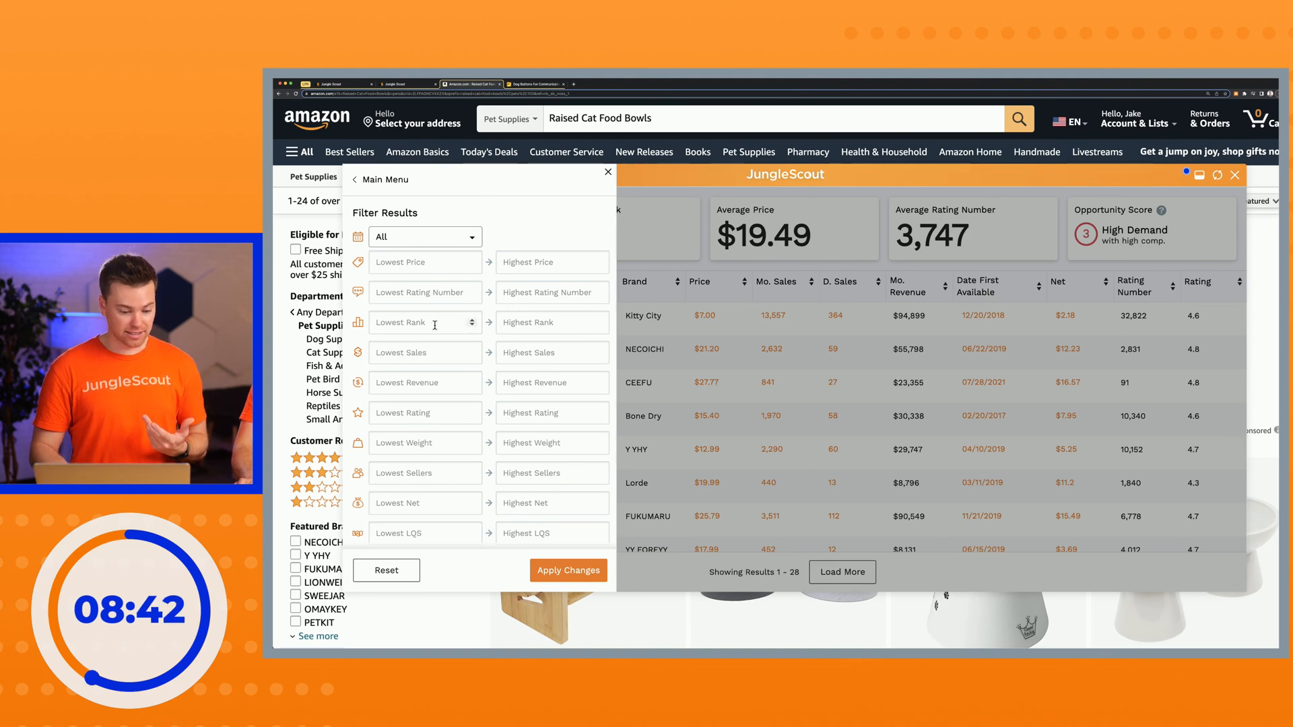
pyautogui.click(435, 354)
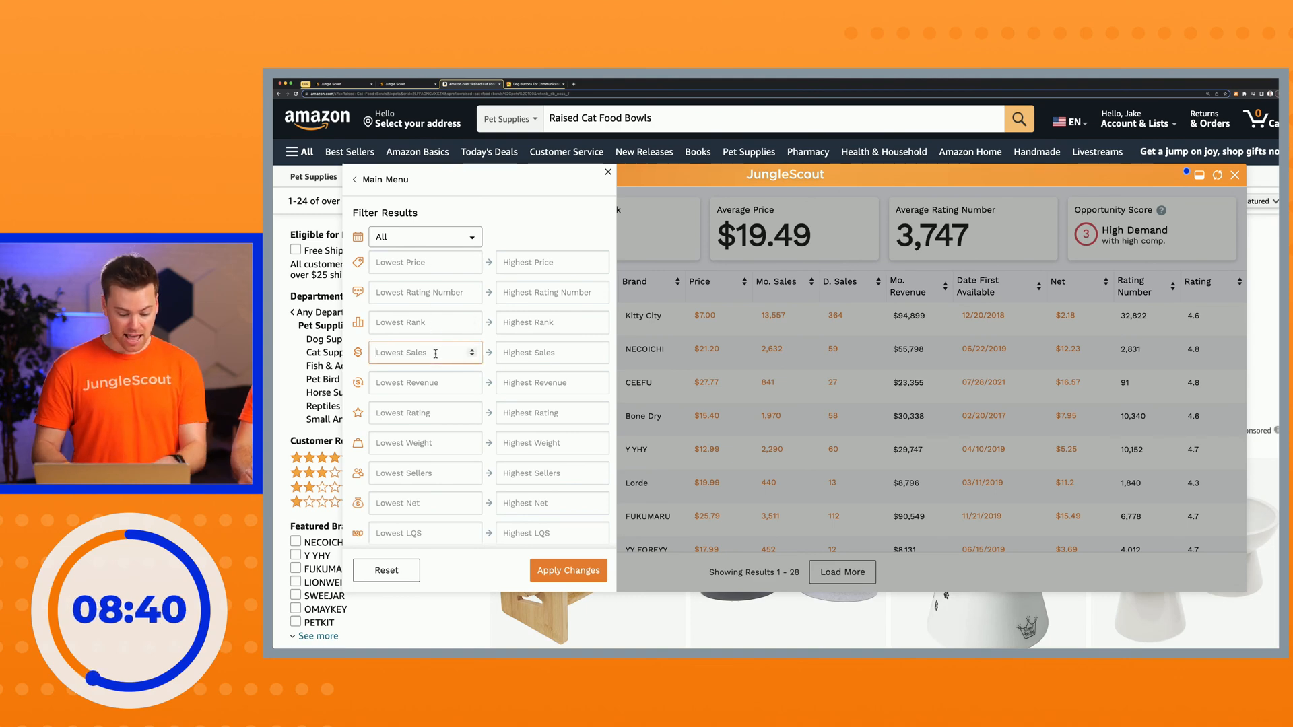
pyautogui.write('300')
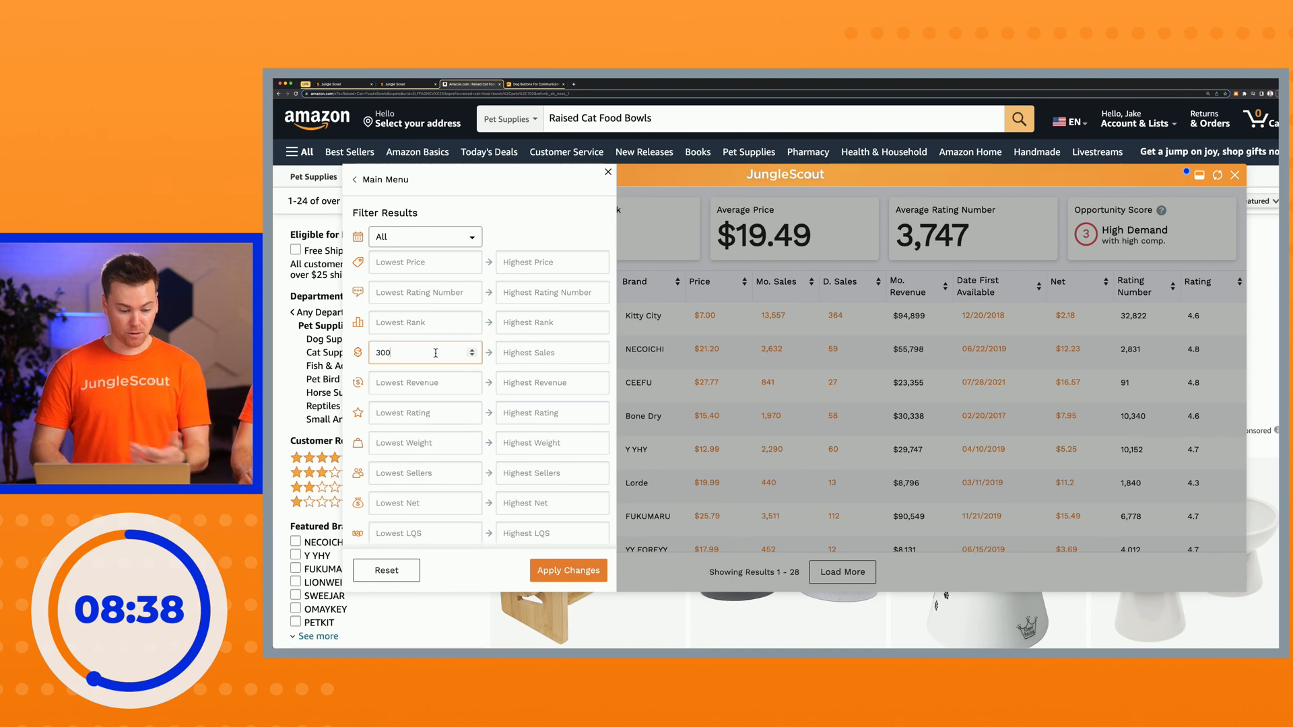
pyautogui.click(422, 243)
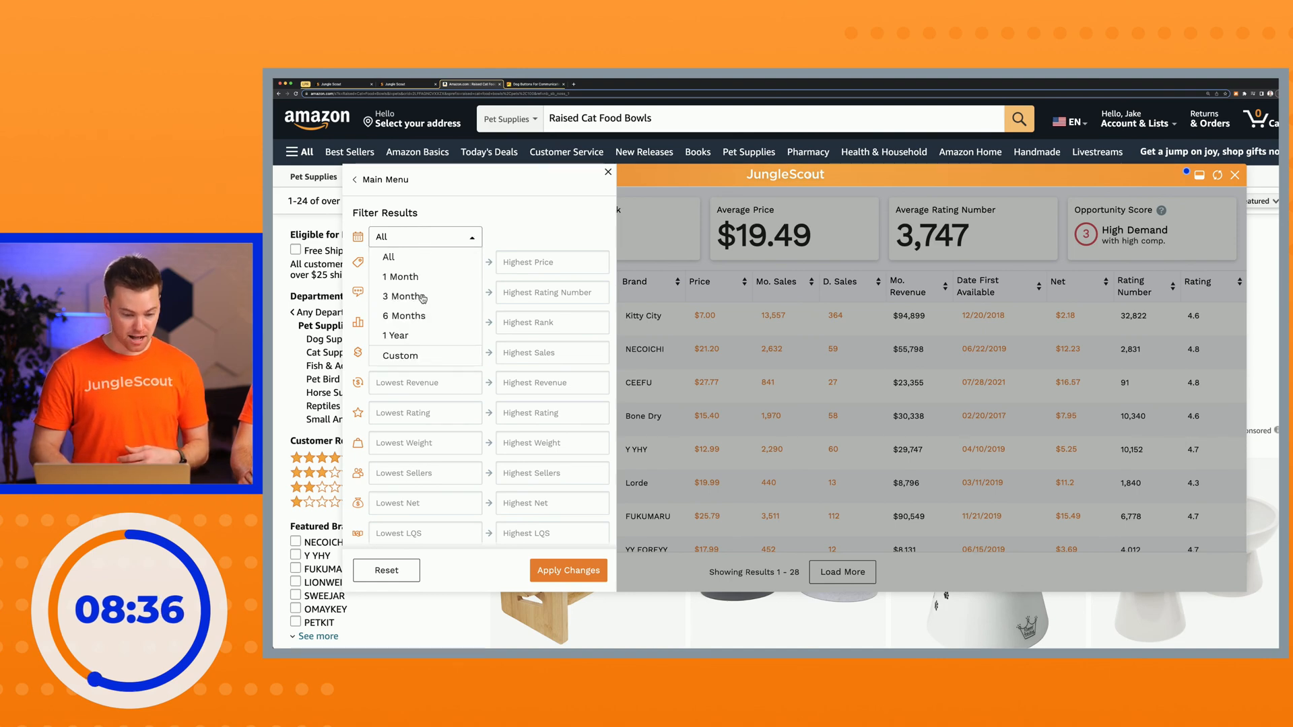
pyautogui.click(422, 333)
# - Add a price range of 20 to 70 to the result filters and apply the changes
pyautogui.scroll(-2, 535, 335)
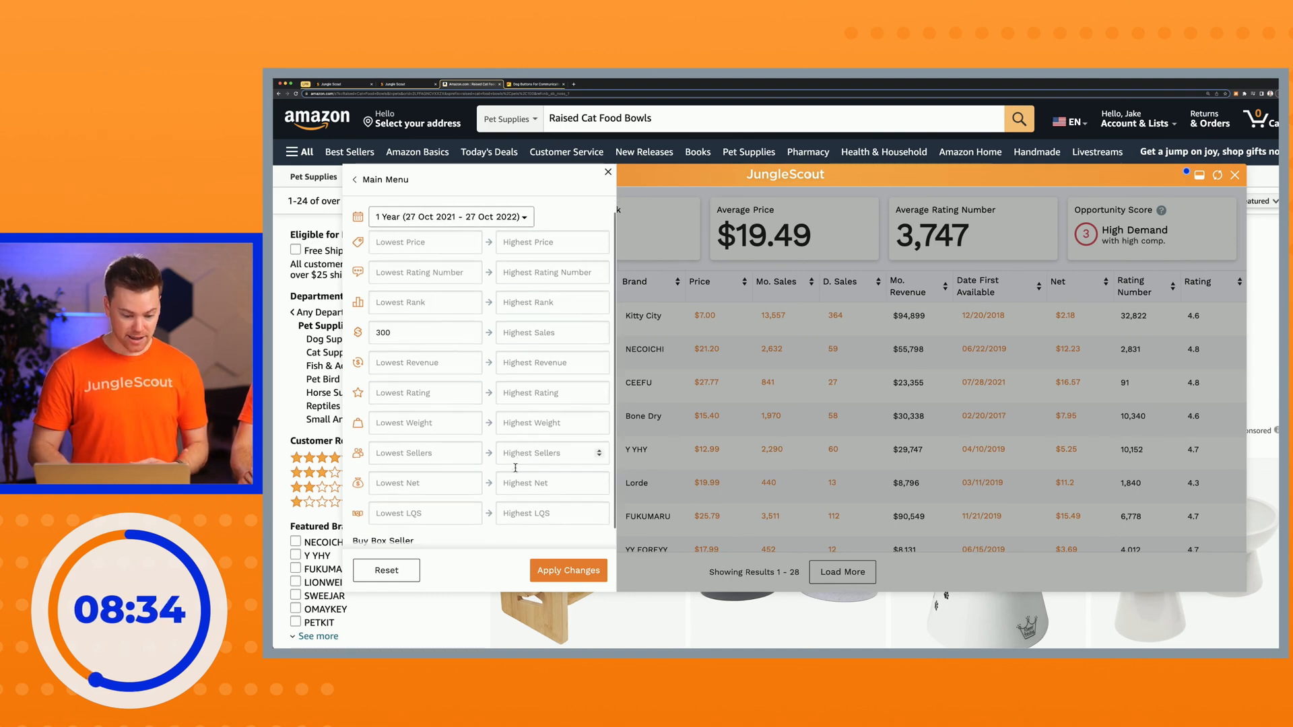
pyautogui.scroll(2, 536, 336)
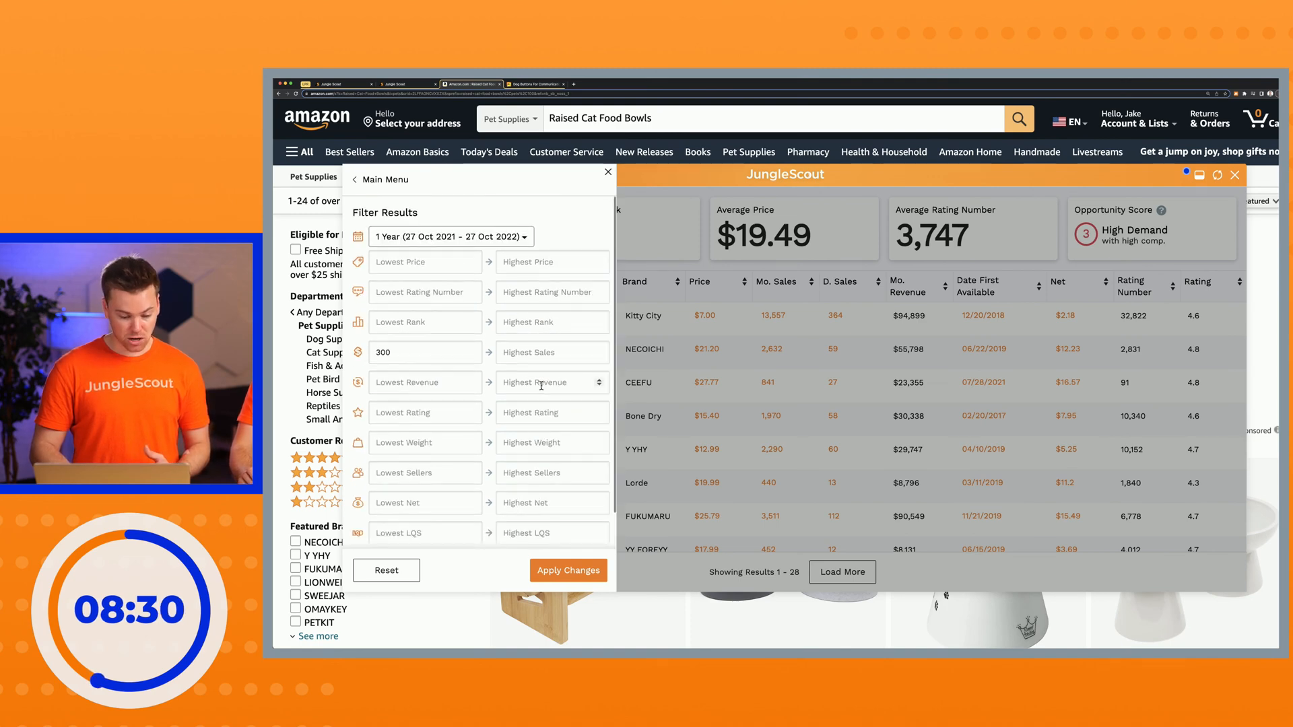
pyautogui.scroll(-3, 539, 377)
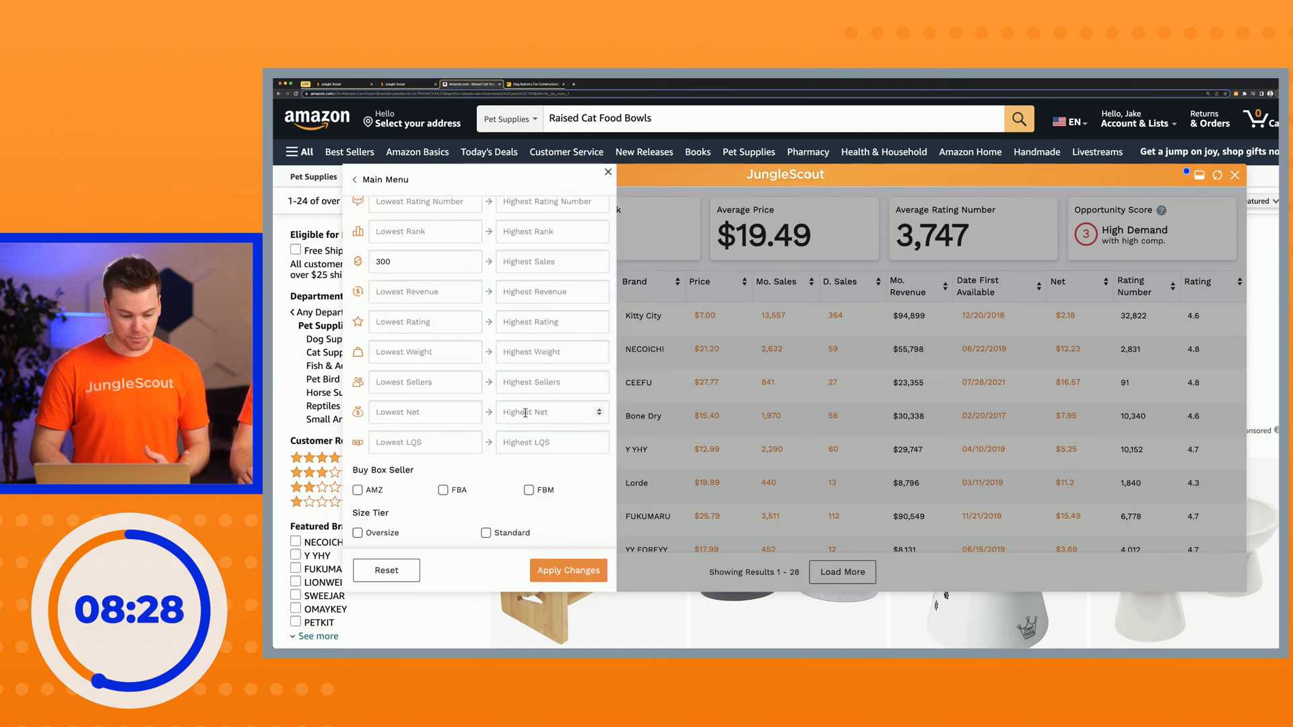
pyautogui.scroll(3, 431, 283)
pyautogui.click(429, 264)
pyautogui.write('20')
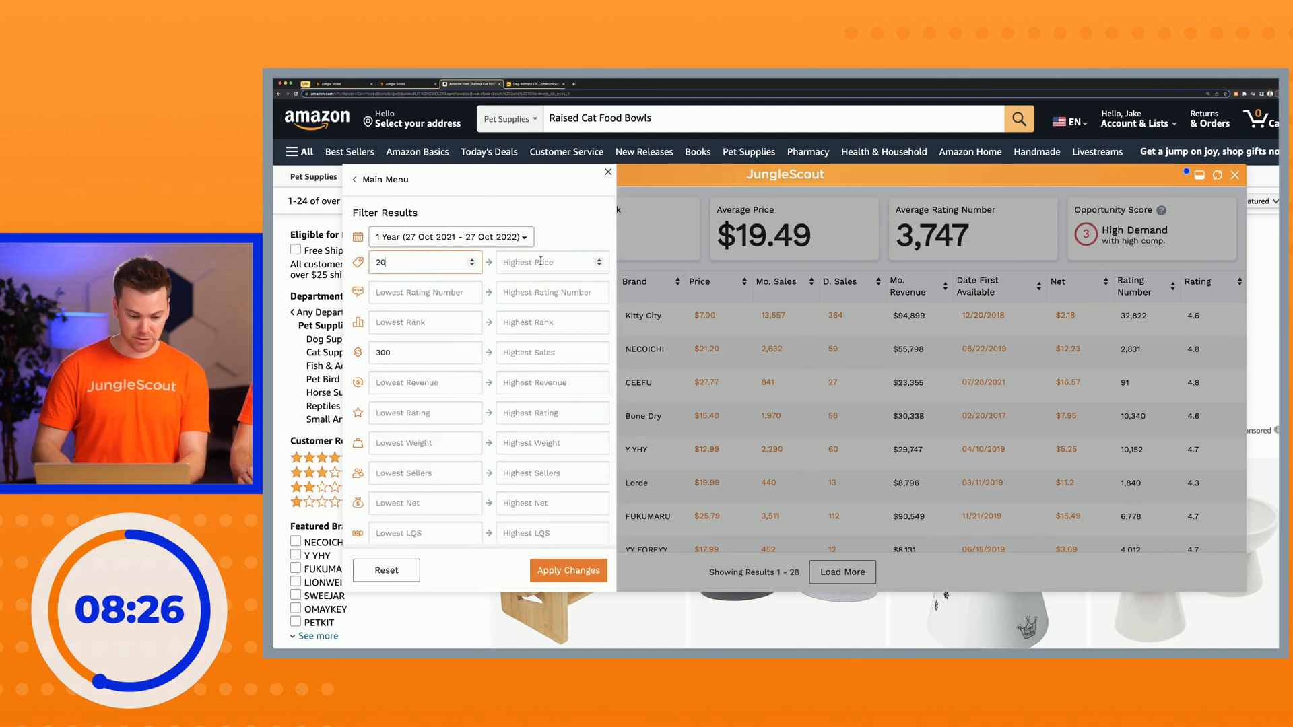
pyautogui.click(540, 261)
pyautogui.write('70')
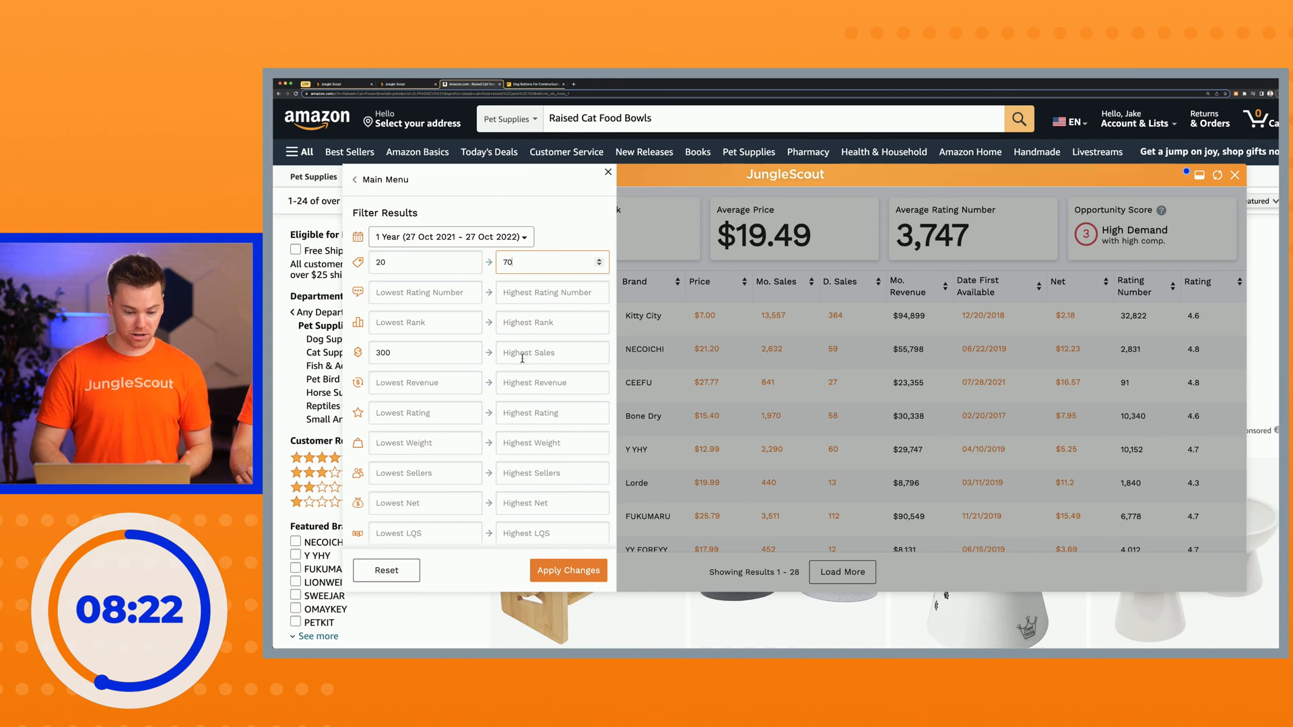
pyautogui.click(557, 574)
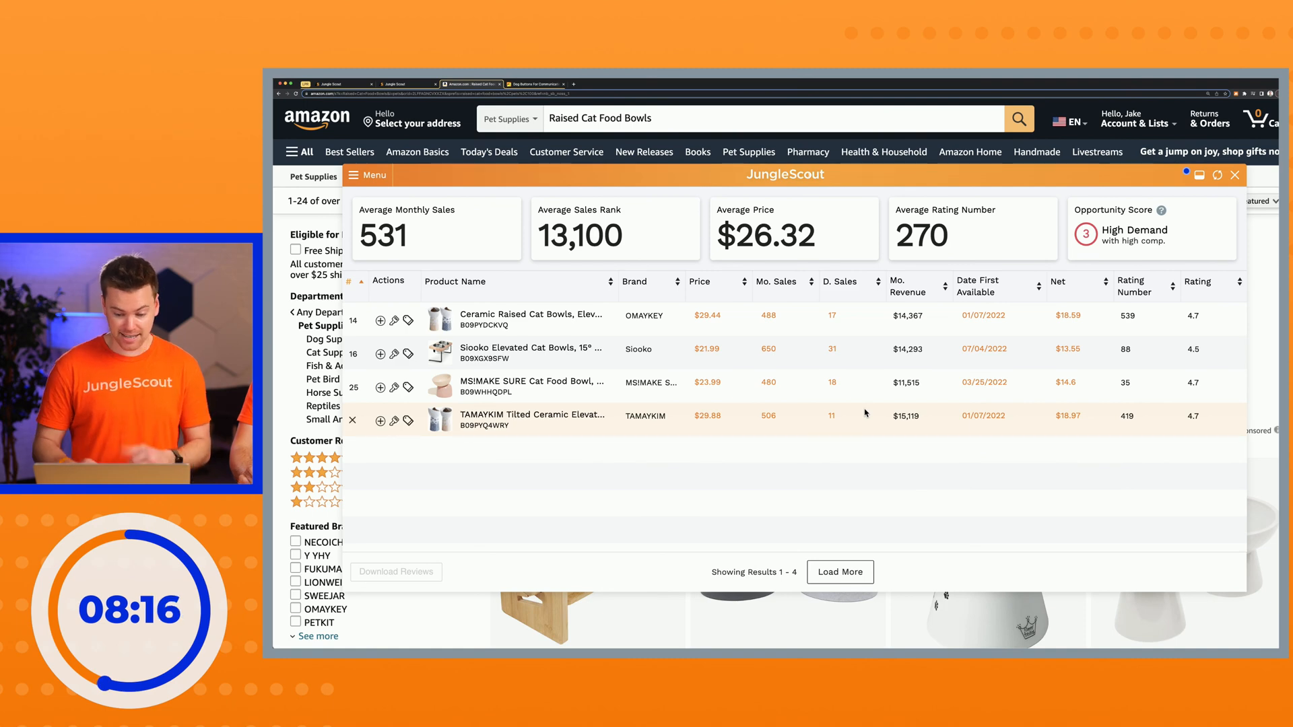
# - Review the filtered cat bowls' sales, prices, revenue, launch dates and rating numbers, enlarging the product names and images
pyautogui.hscroll(1, 867, 393)
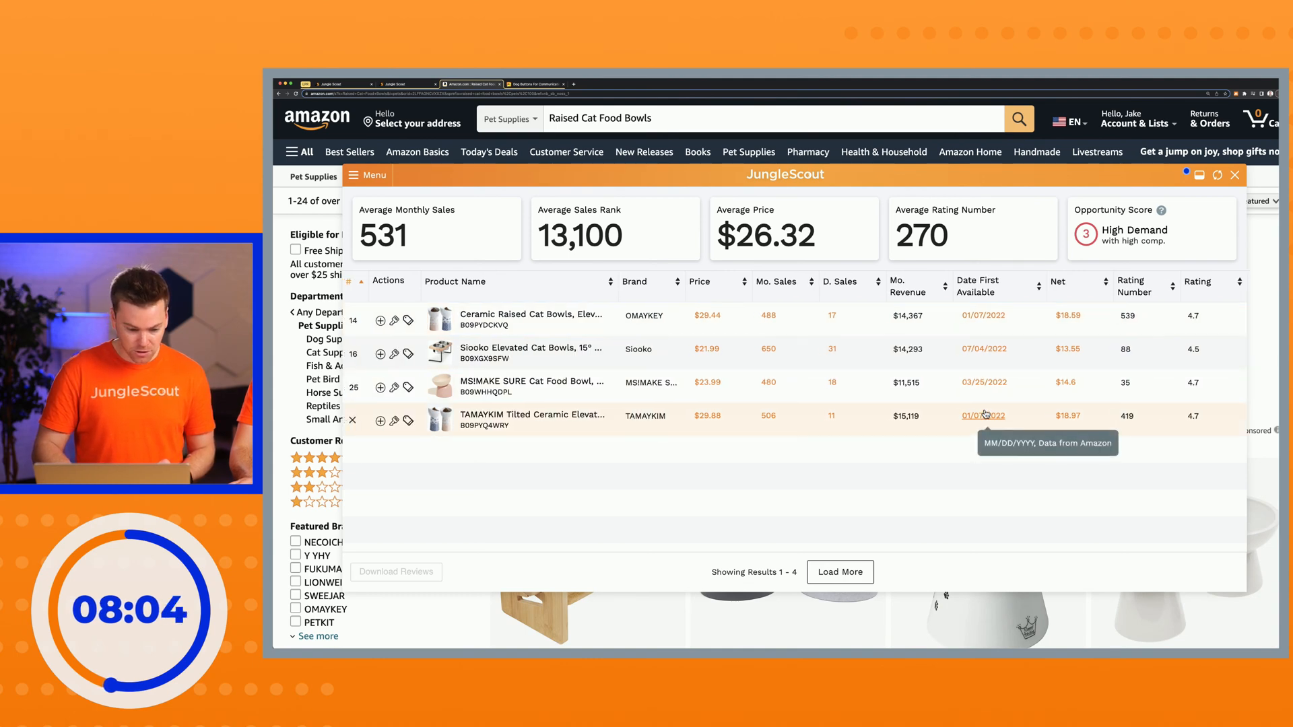
pyautogui.scroll(5, 402, 362)
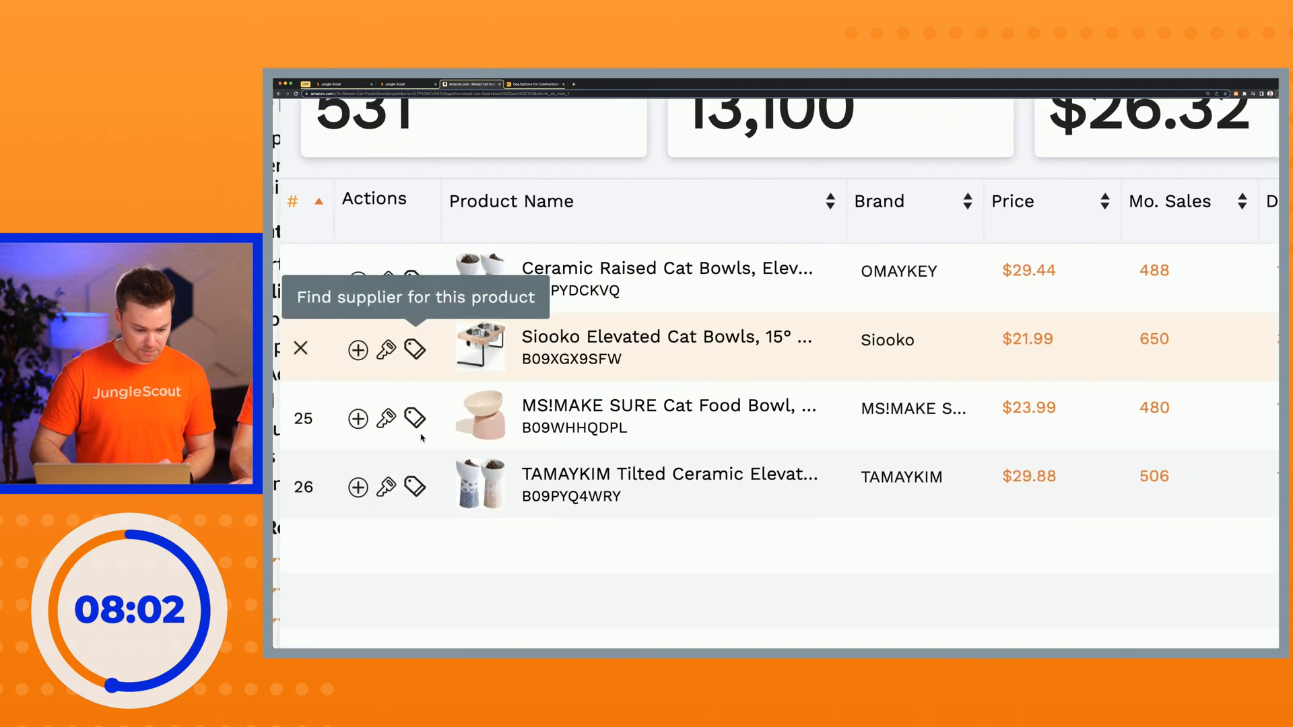
pyautogui.hscroll(-1, 421, 433)
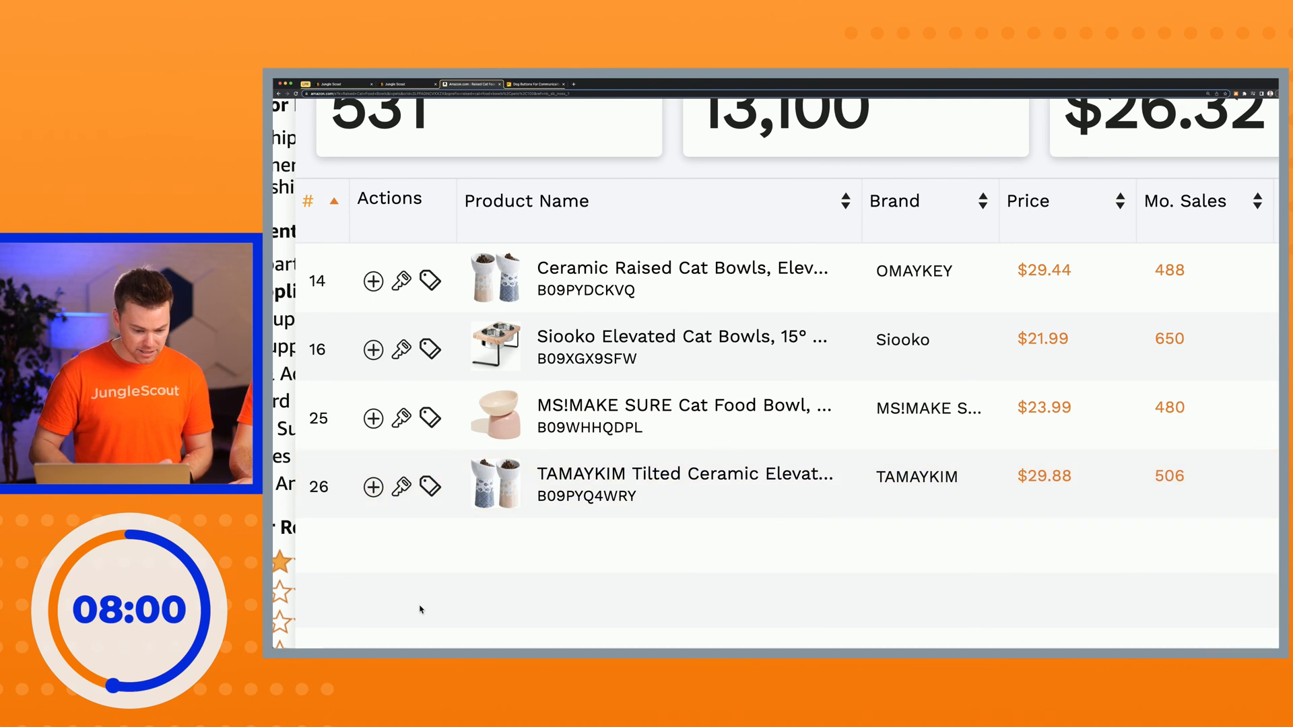
pyautogui.scroll(-5, 421, 610)
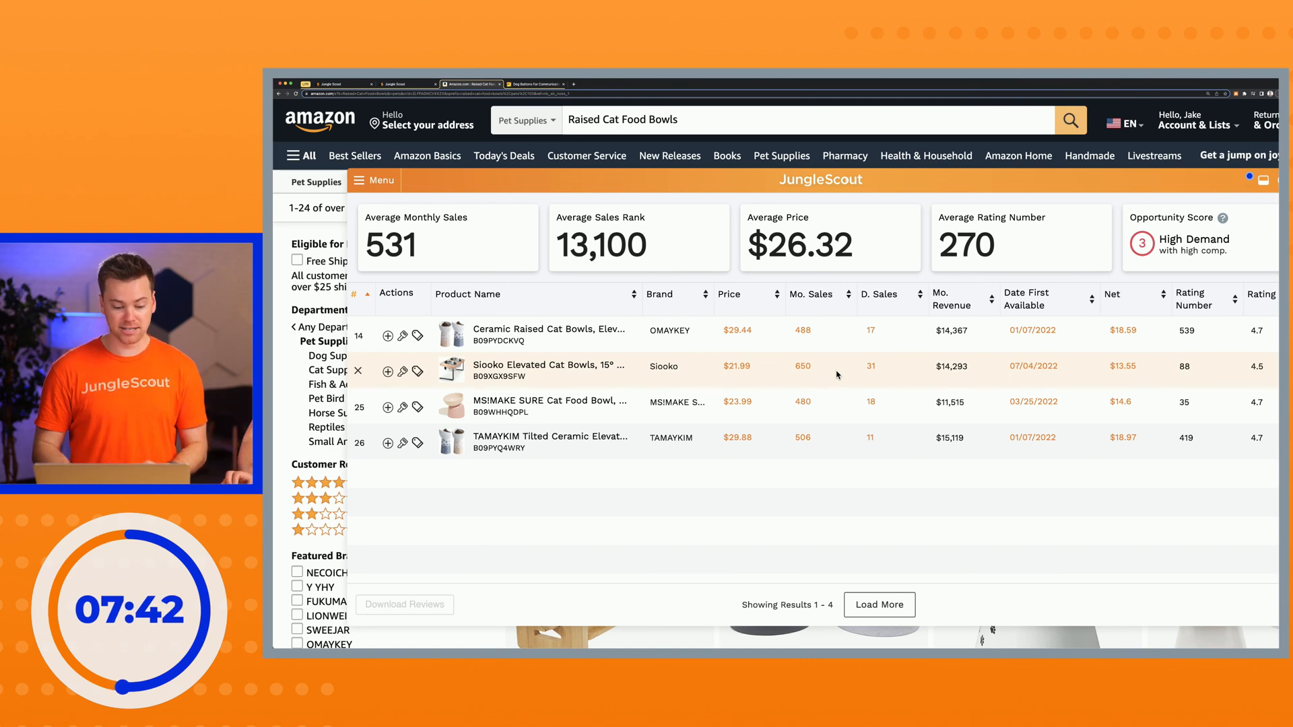
pyautogui.hotkey('ctrl', '-')
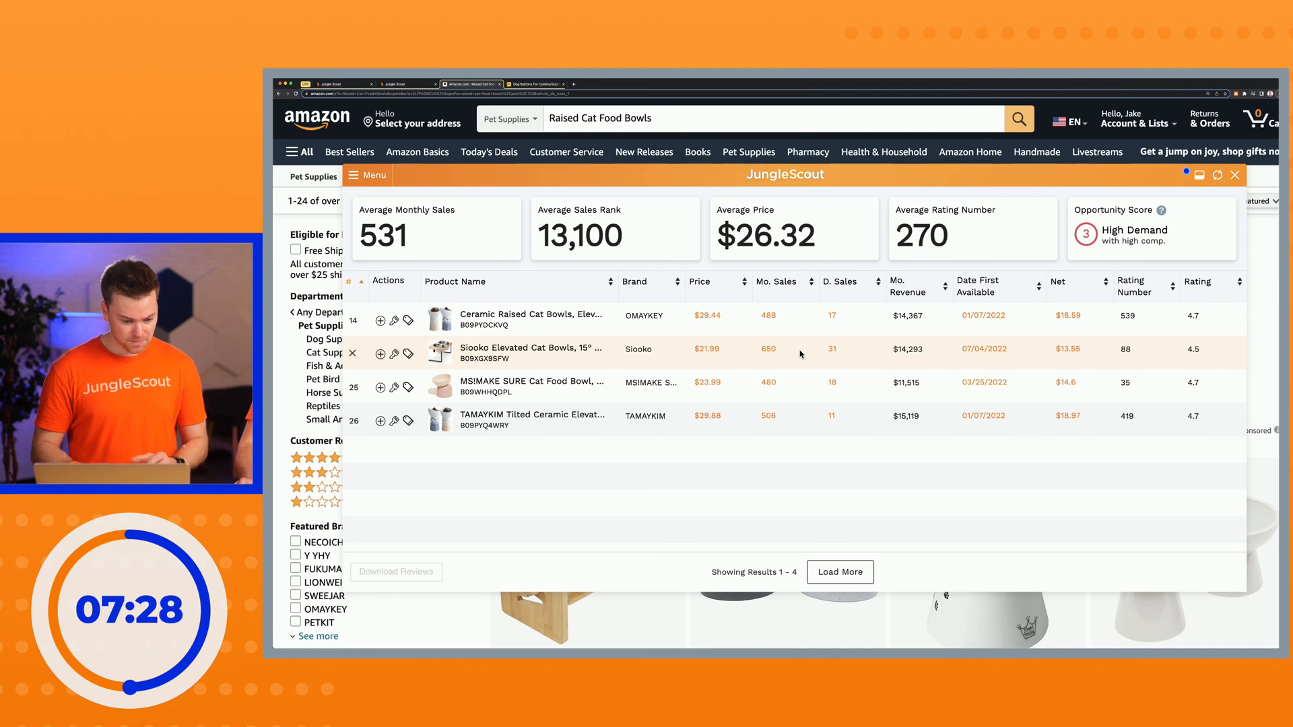
# - Preview the product images of the Siooko, MS!MAKE SURE and TAMAYKIM cat bowls in the filtered results
pyautogui.moveTo(437, 351)
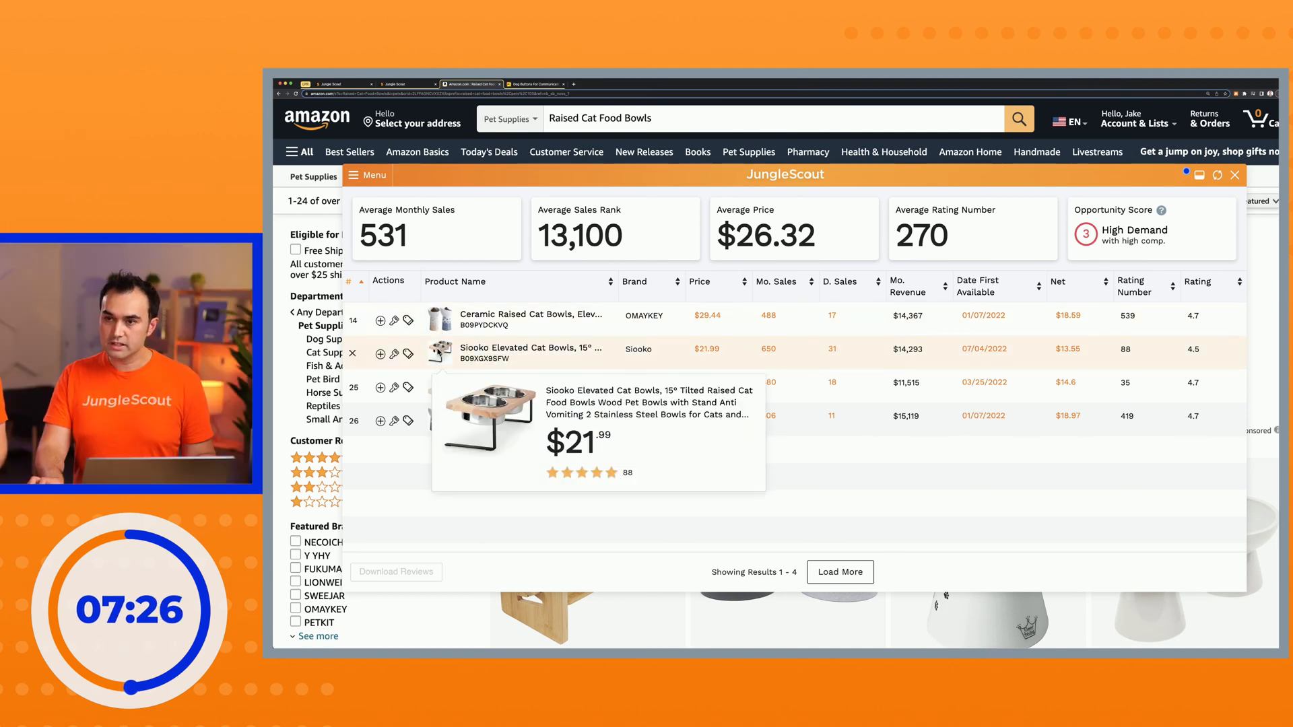
pyautogui.moveTo(441, 385)
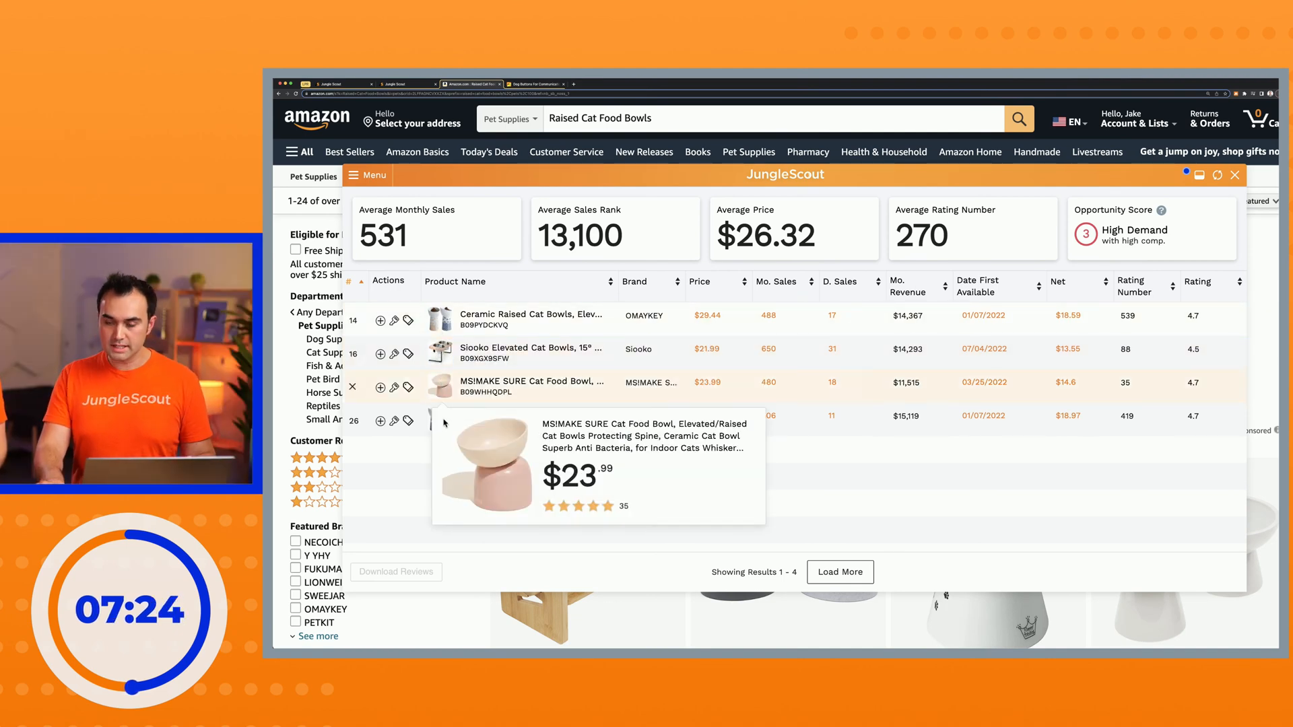
pyautogui.moveTo(442, 426)
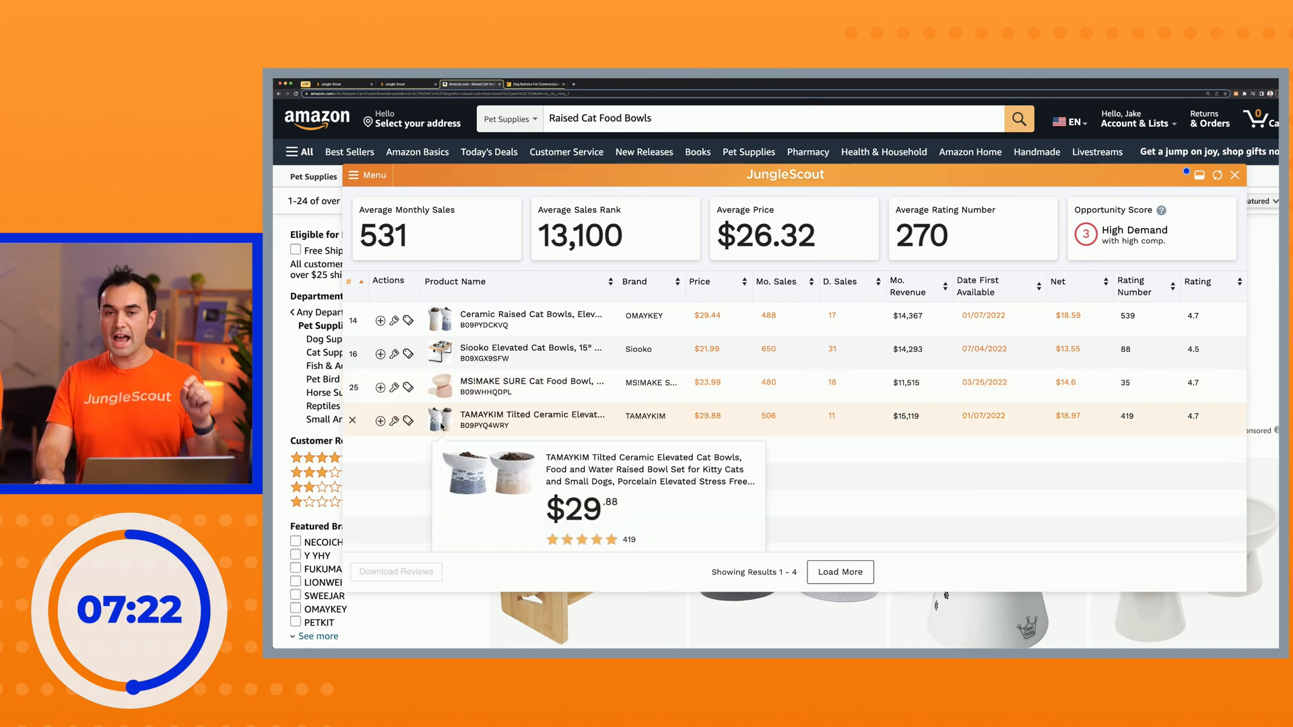
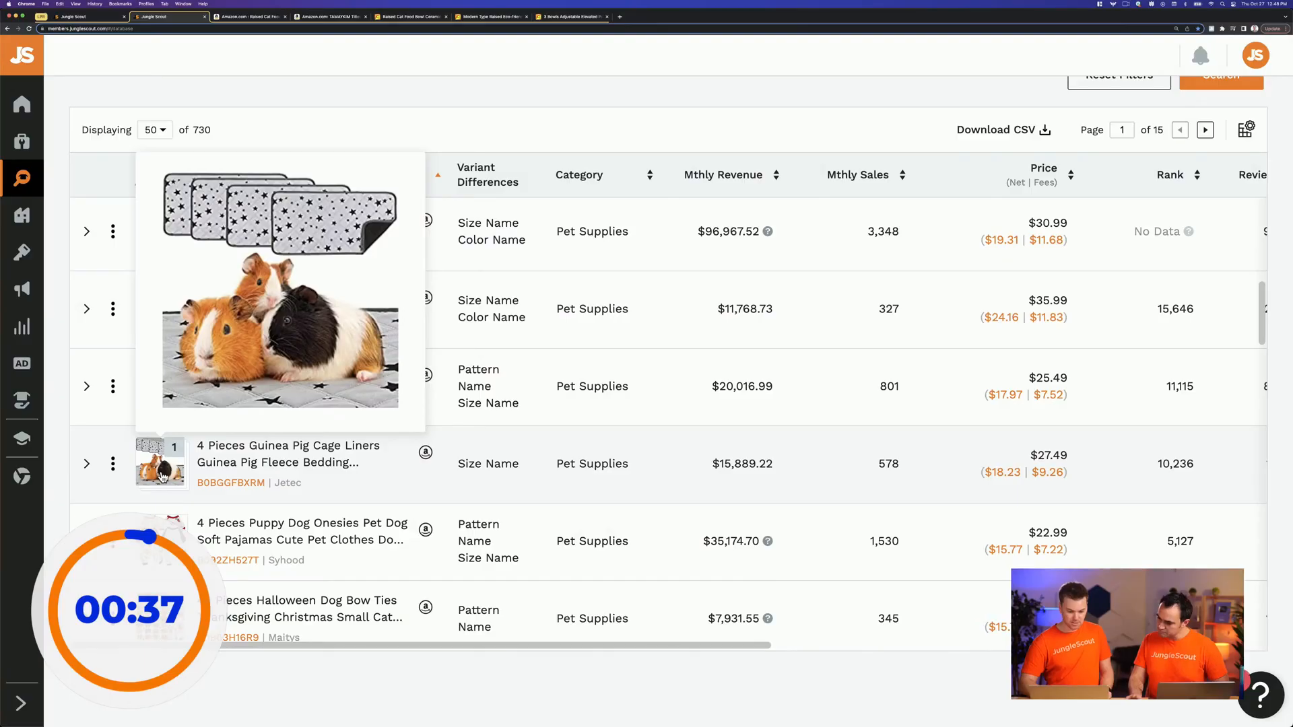
# - Browse the Product Database's pet supplies results, previewing images of the dog onesies, Halloween bow ties and reusable pee pads
pyautogui.scroll(-2, 163, 476)
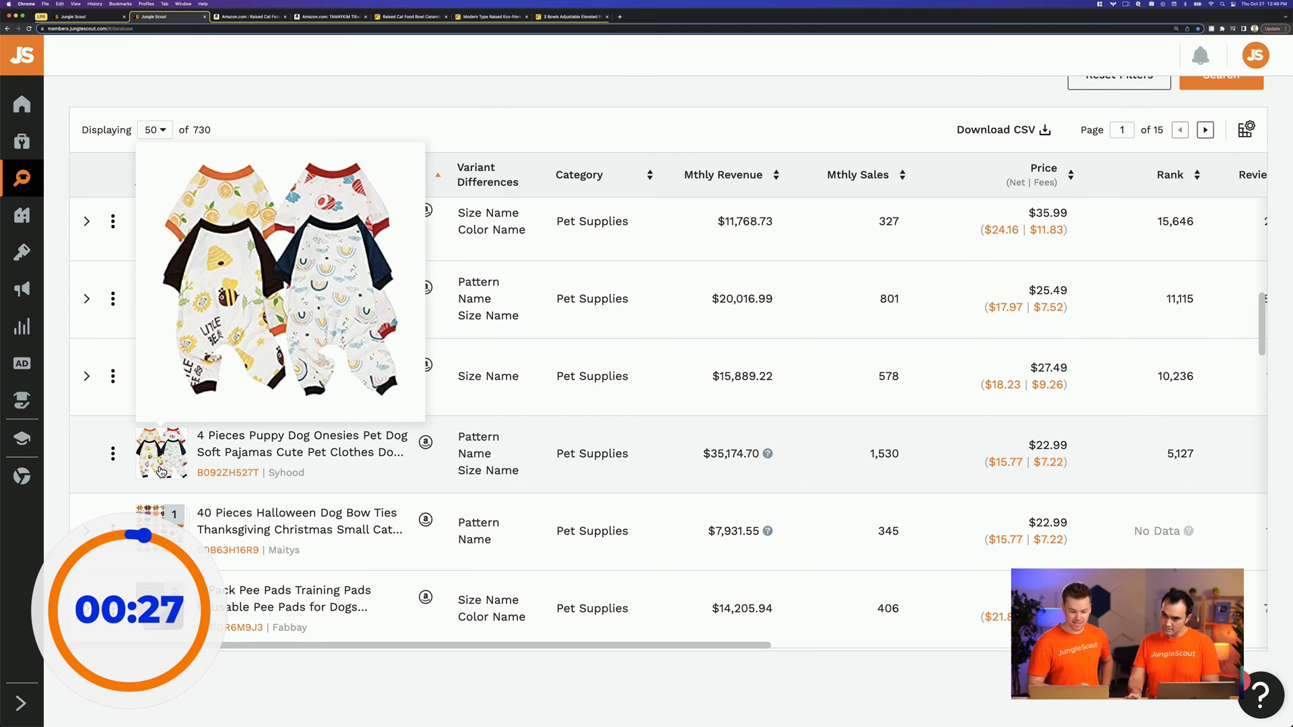
pyautogui.scroll(-2, 160, 472)
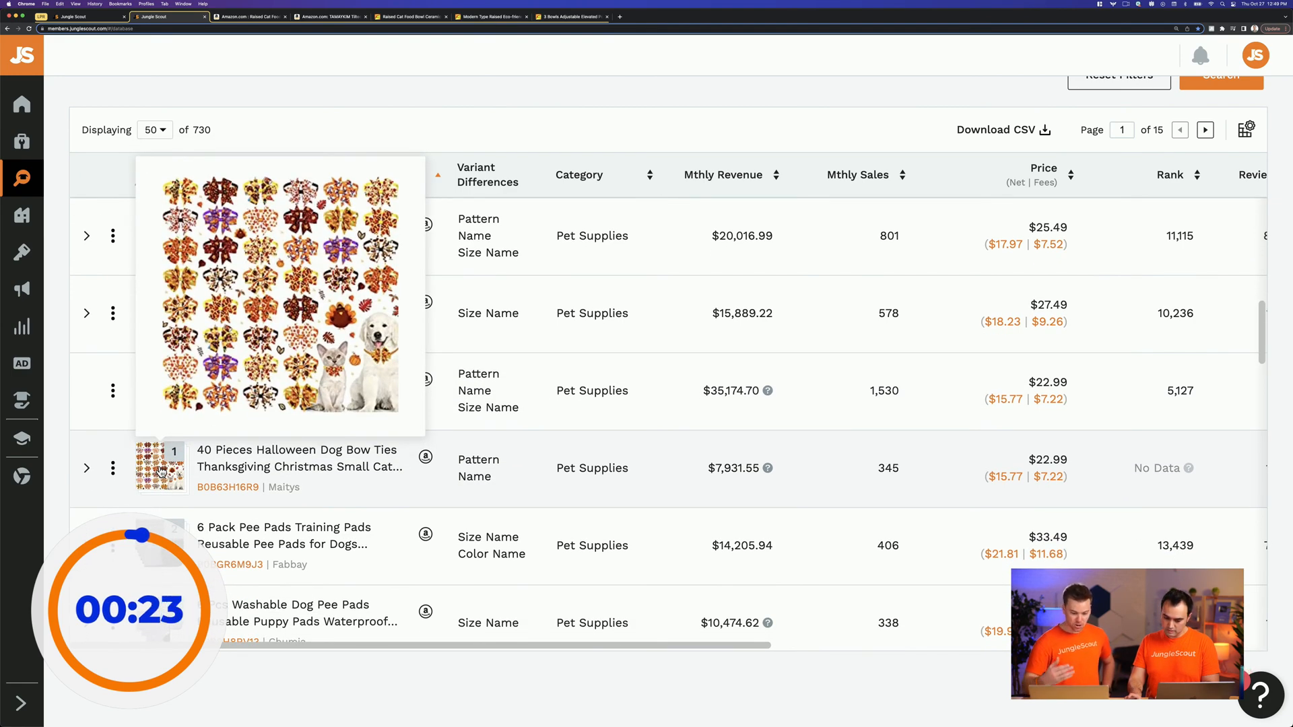
pyautogui.scroll(-2, 160, 471)
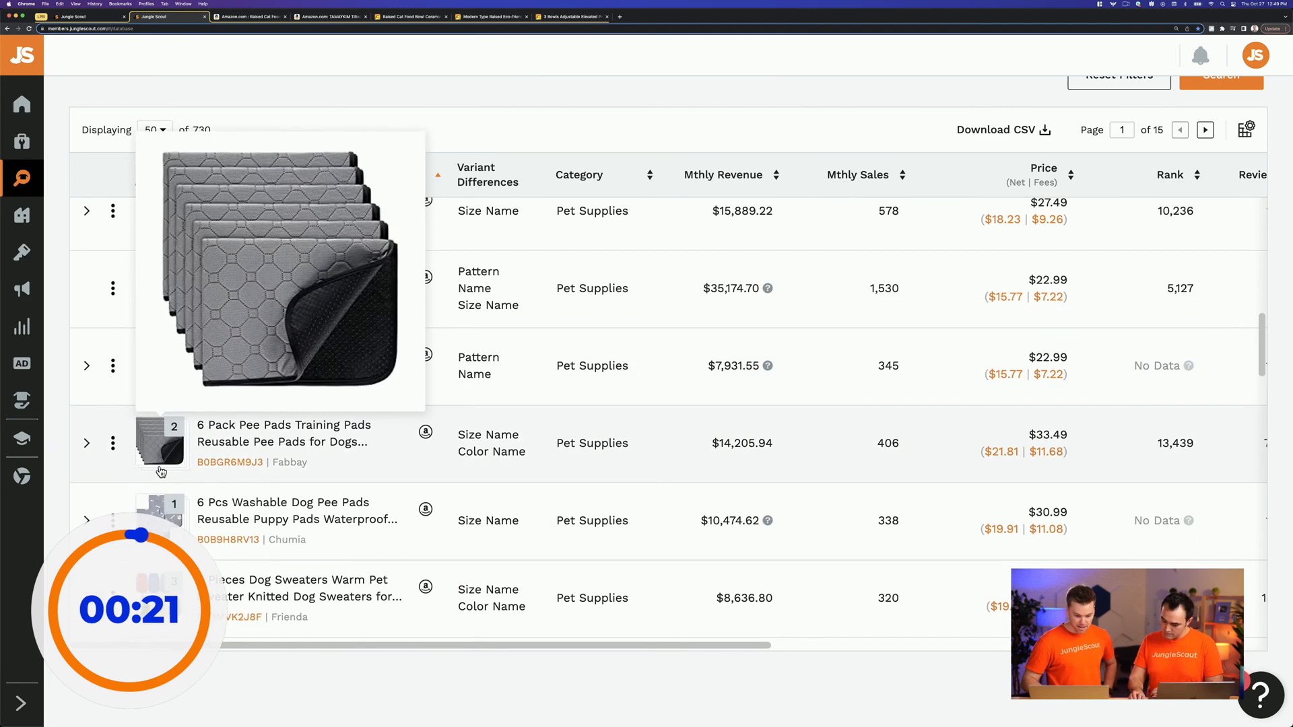
# - Preview images of the knitted dog sweaters, pet bathing tool set and dog teeth cleaning kit in the pet supplies results
pyautogui.scroll(-2, 160, 471)
pyautogui.scroll(-2, 160, 471)
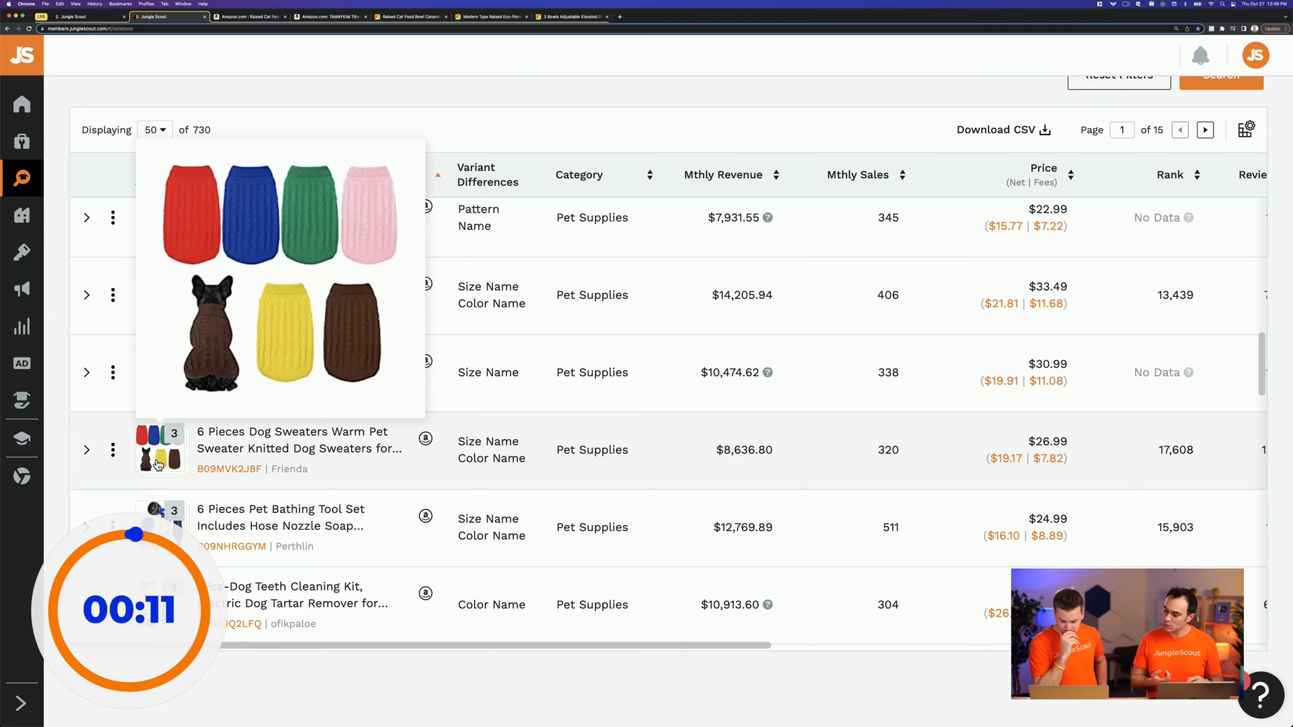
pyautogui.scroll(-1, 158, 465)
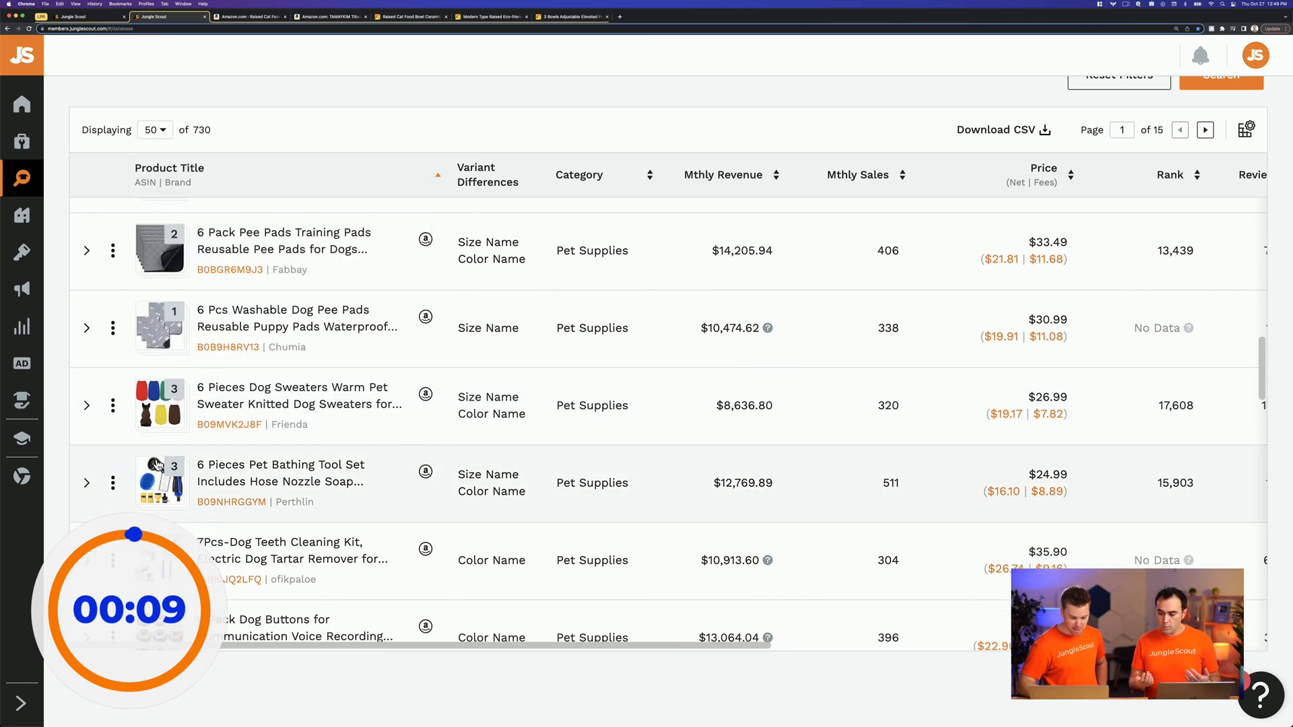
pyautogui.scroll(1, 158, 464)
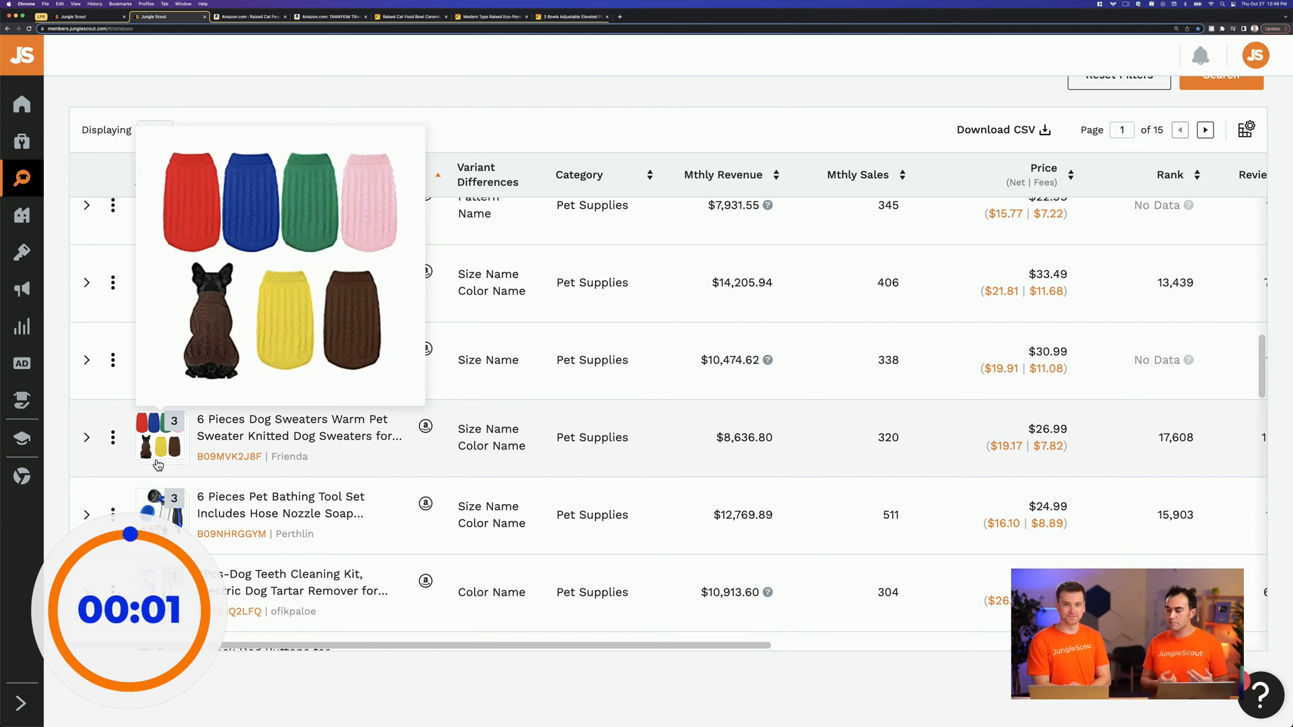
pyautogui.scroll(-1, 157, 465)
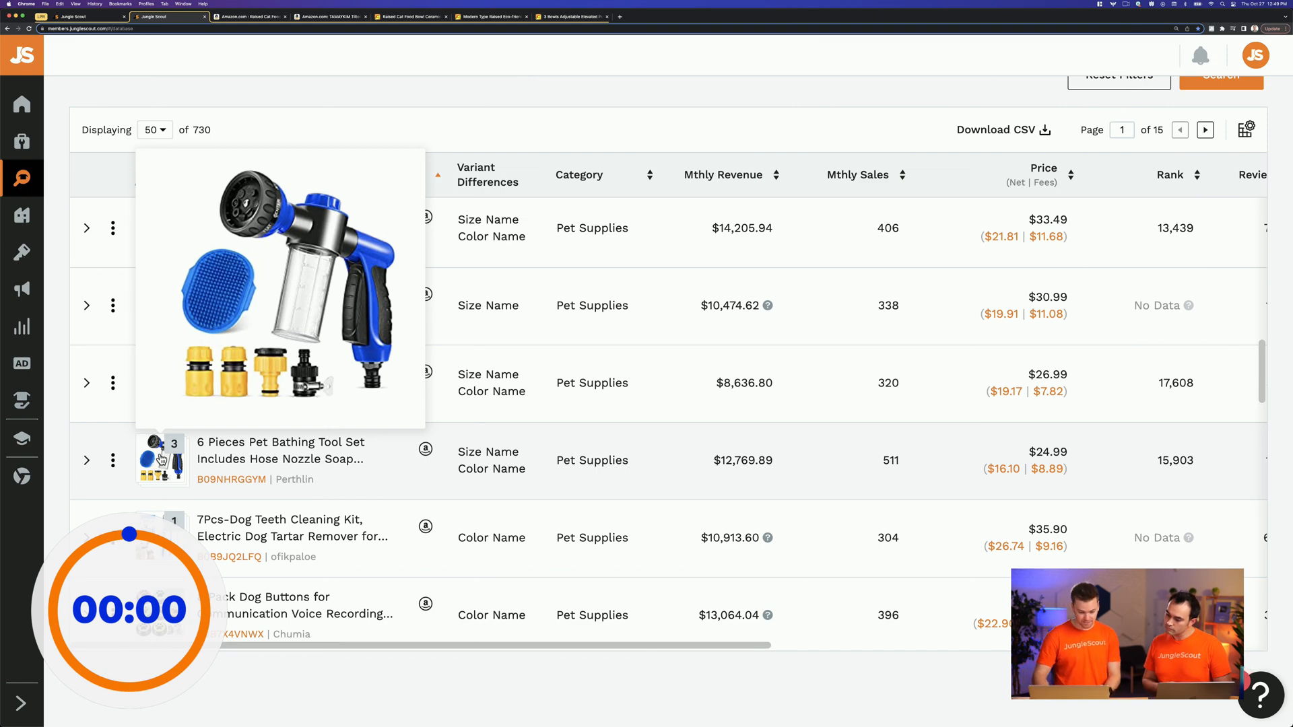
pyautogui.scroll(-1, 160, 462)
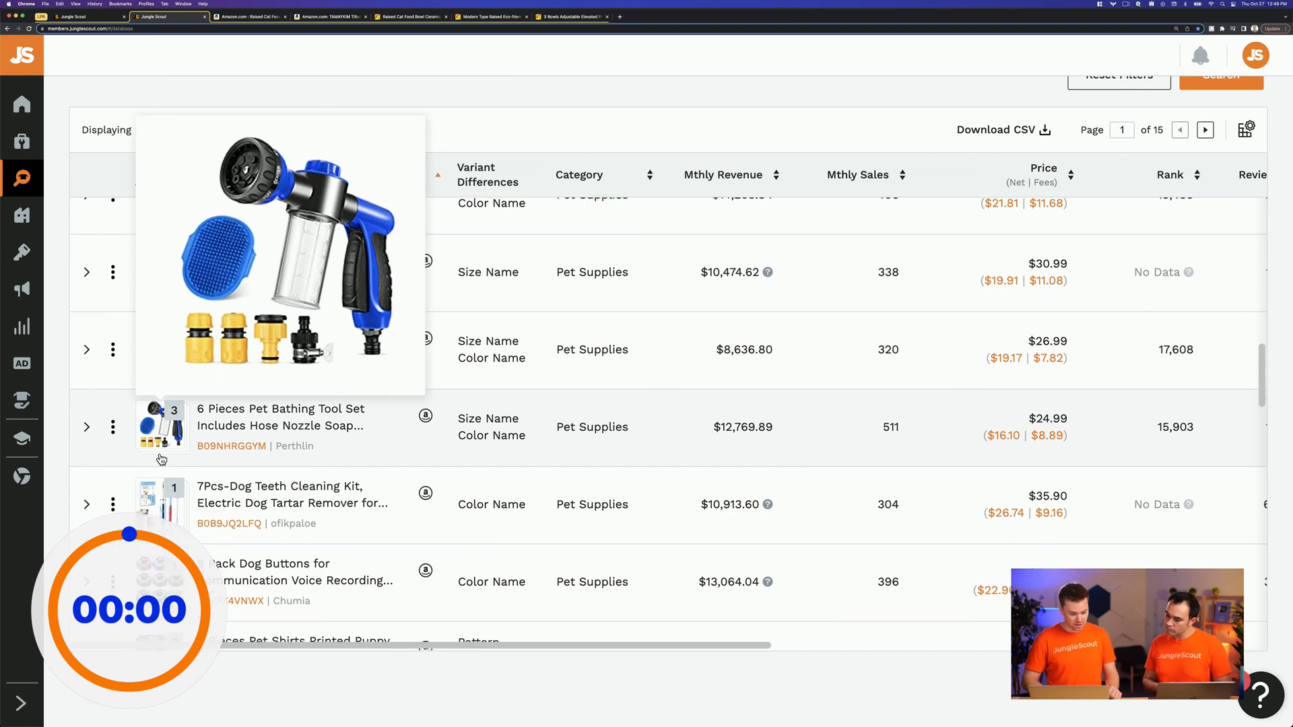
pyautogui.scroll(-1, 161, 459)
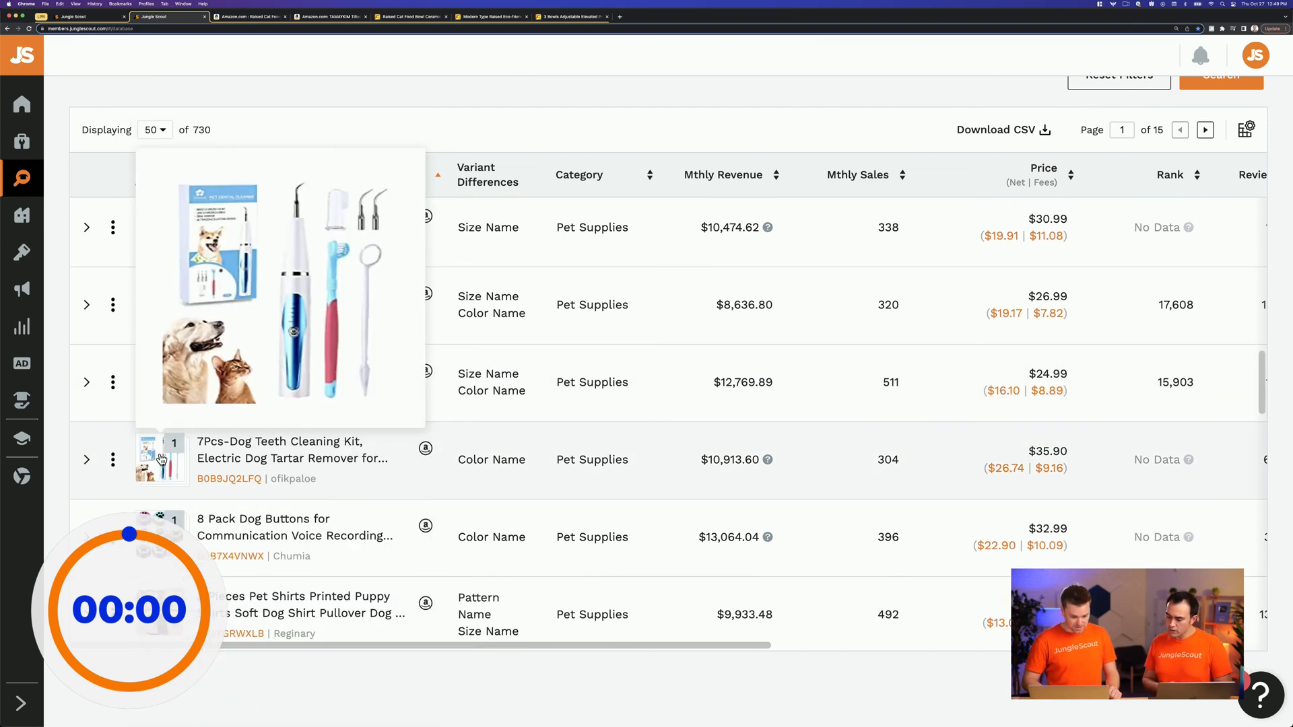
# - Preview images of the printed pet shirts, Valentine's Day dog sweaters and acrylic elevated dog bowl stand
pyautogui.scroll(-4, 161, 459)
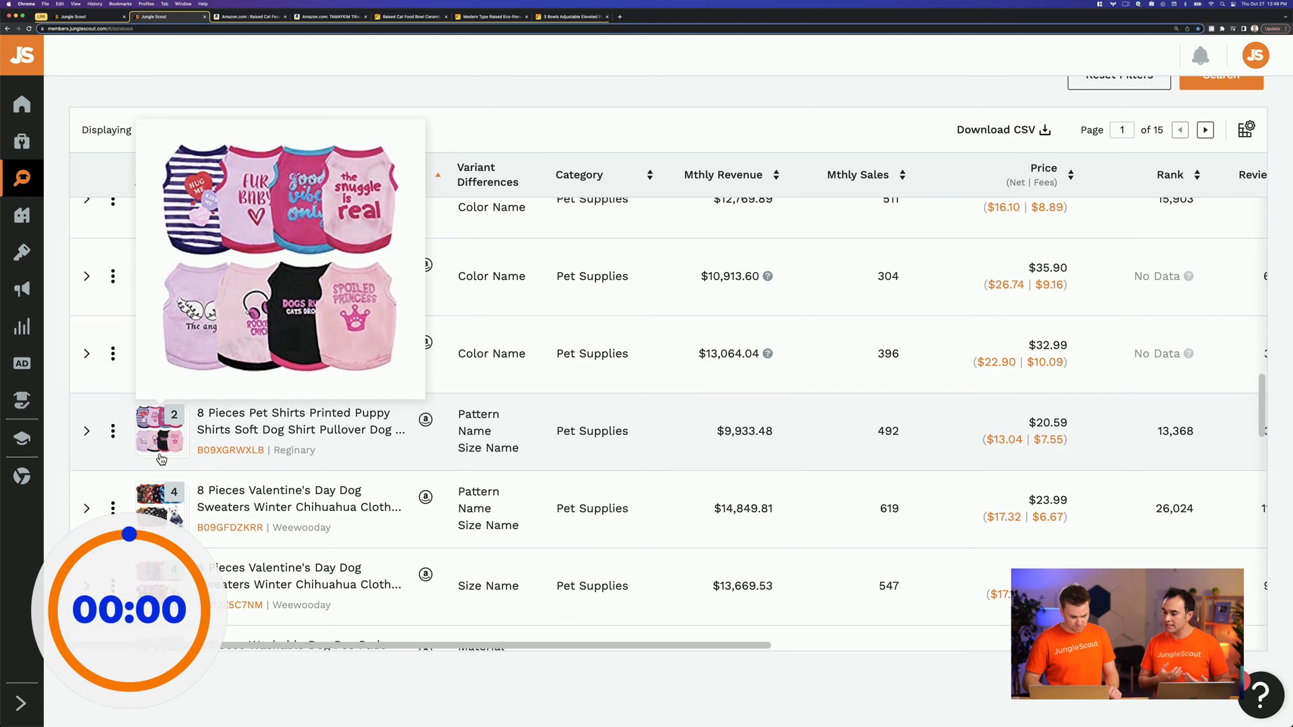
pyautogui.scroll(-1, 161, 459)
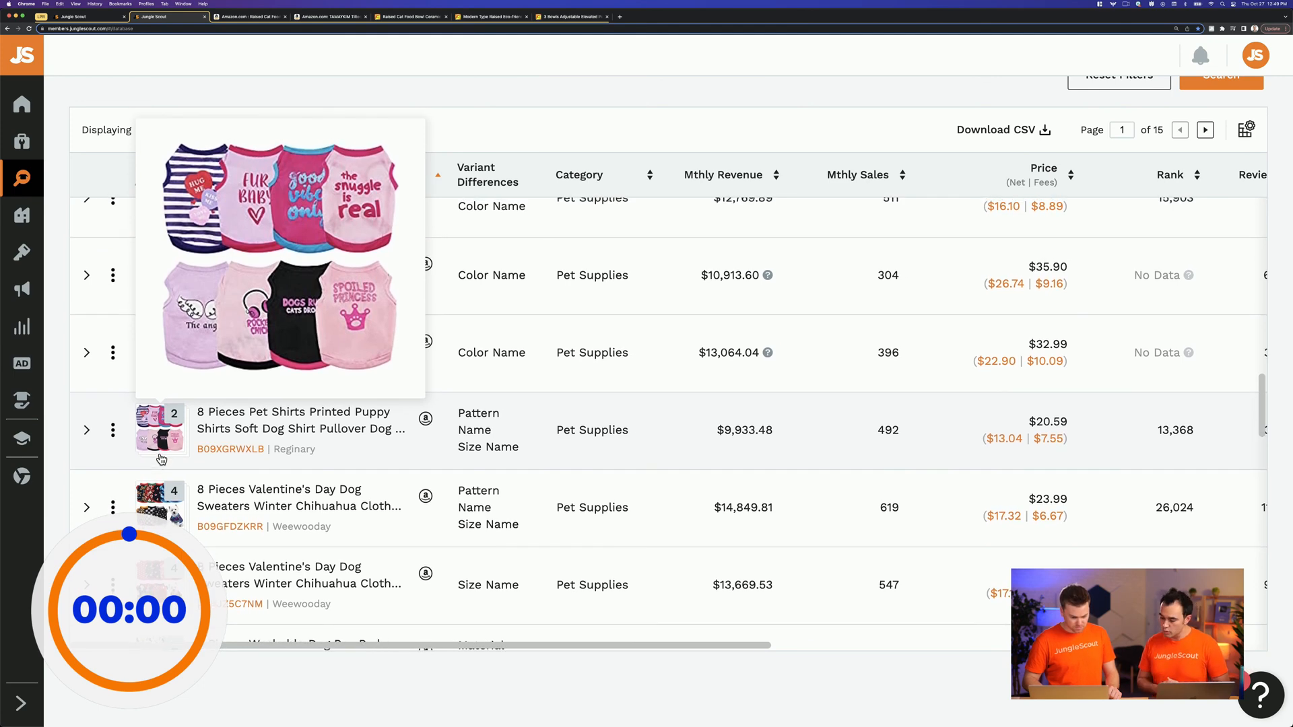
pyautogui.scroll(-1, 161, 459)
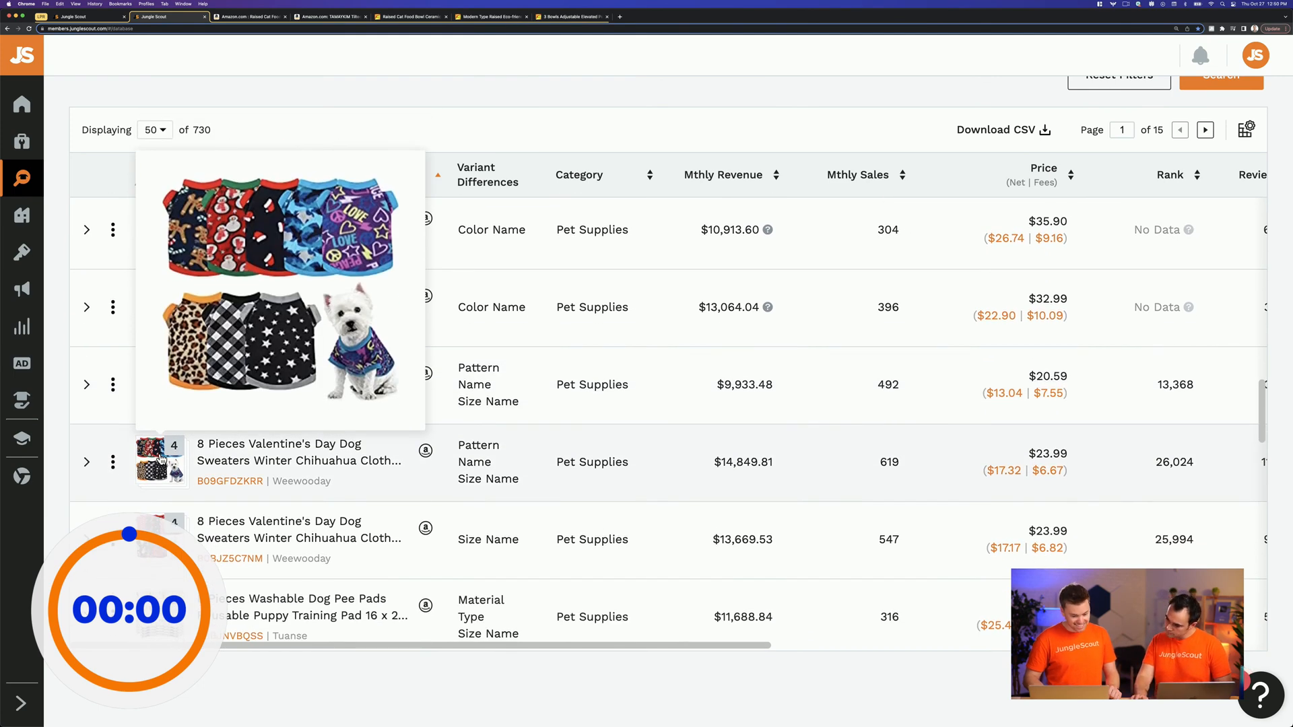
pyautogui.scroll(1, 161, 459)
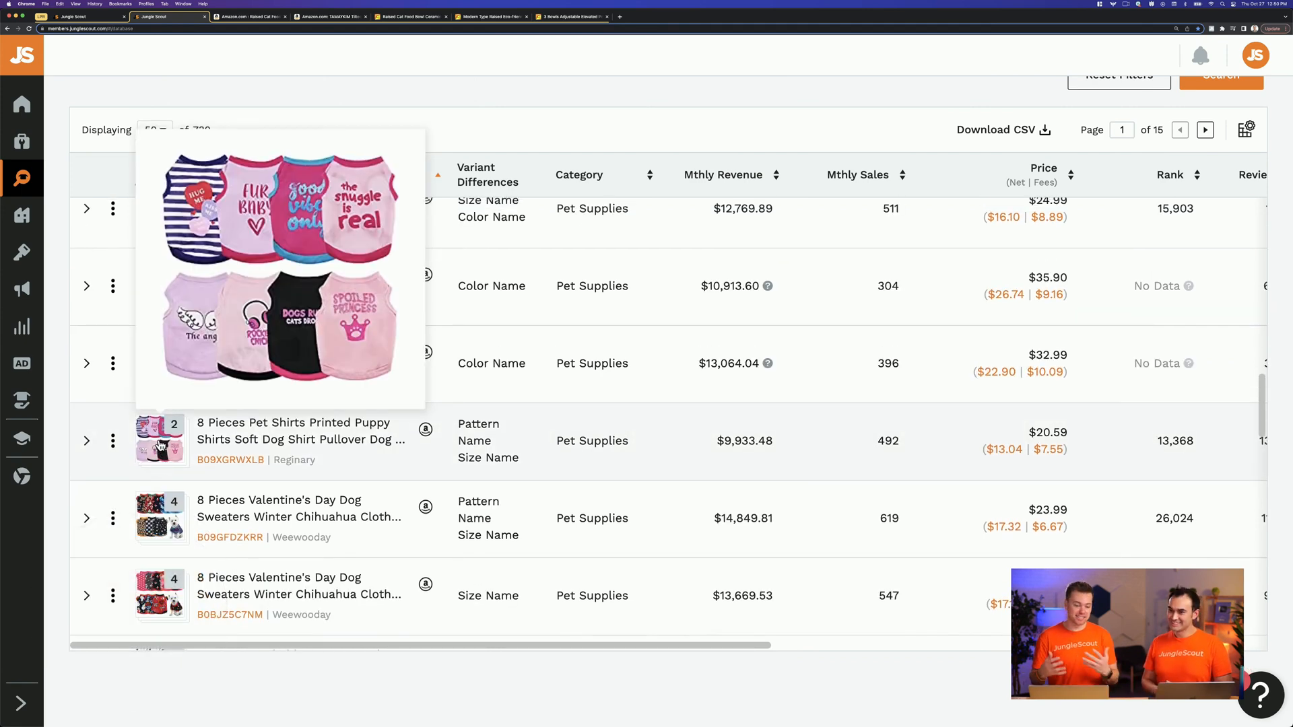
pyautogui.scroll(-2, 162, 448)
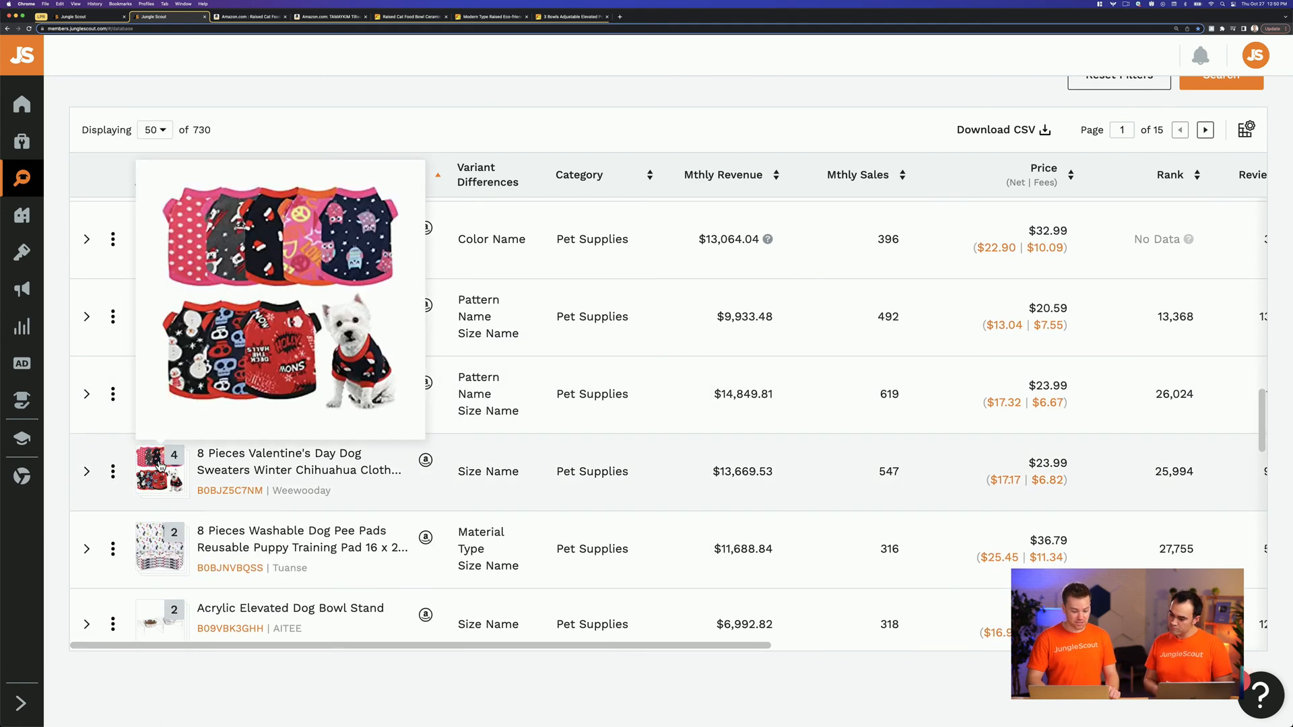
pyautogui.scroll(-2, 160, 465)
pyautogui.scroll(-1, 160, 465)
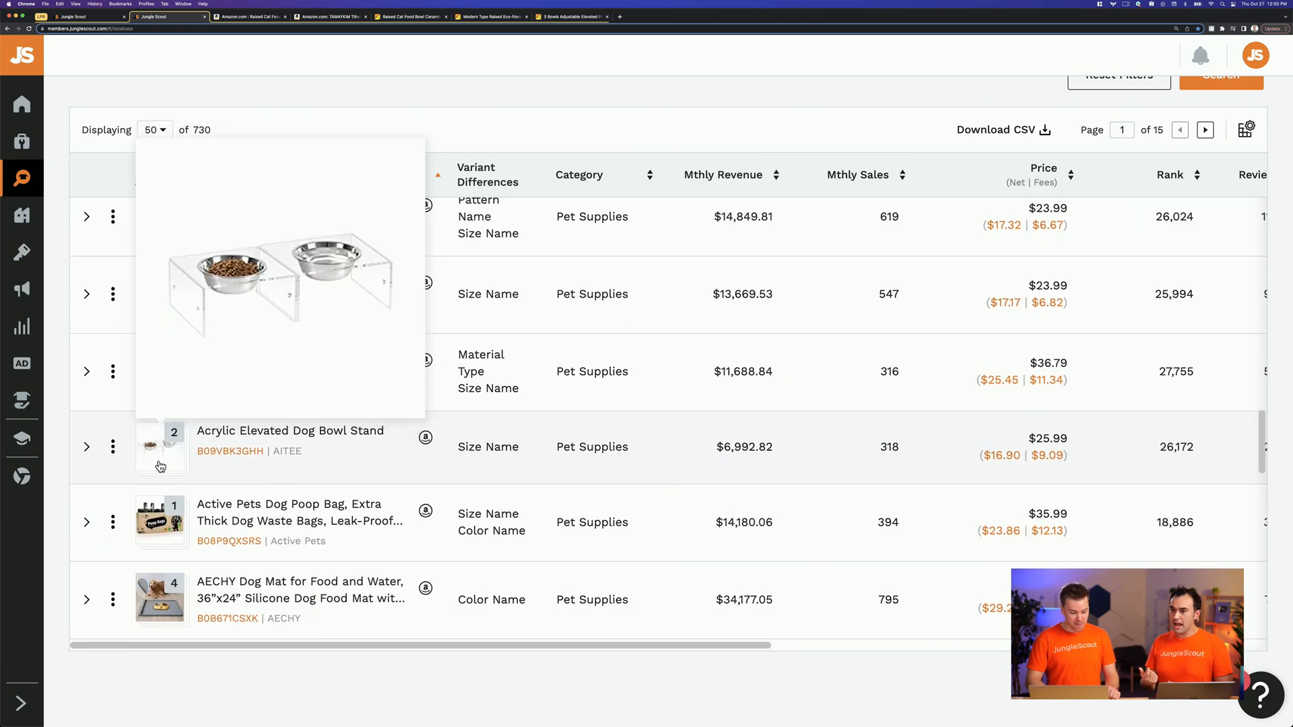
# - Examine the AECHY dog food mat, Aihomego pet pool, AIPERRO dog bed and Alan Stone glow-in-the-dark stones in the results
pyautogui.scroll(-1, 160, 465)
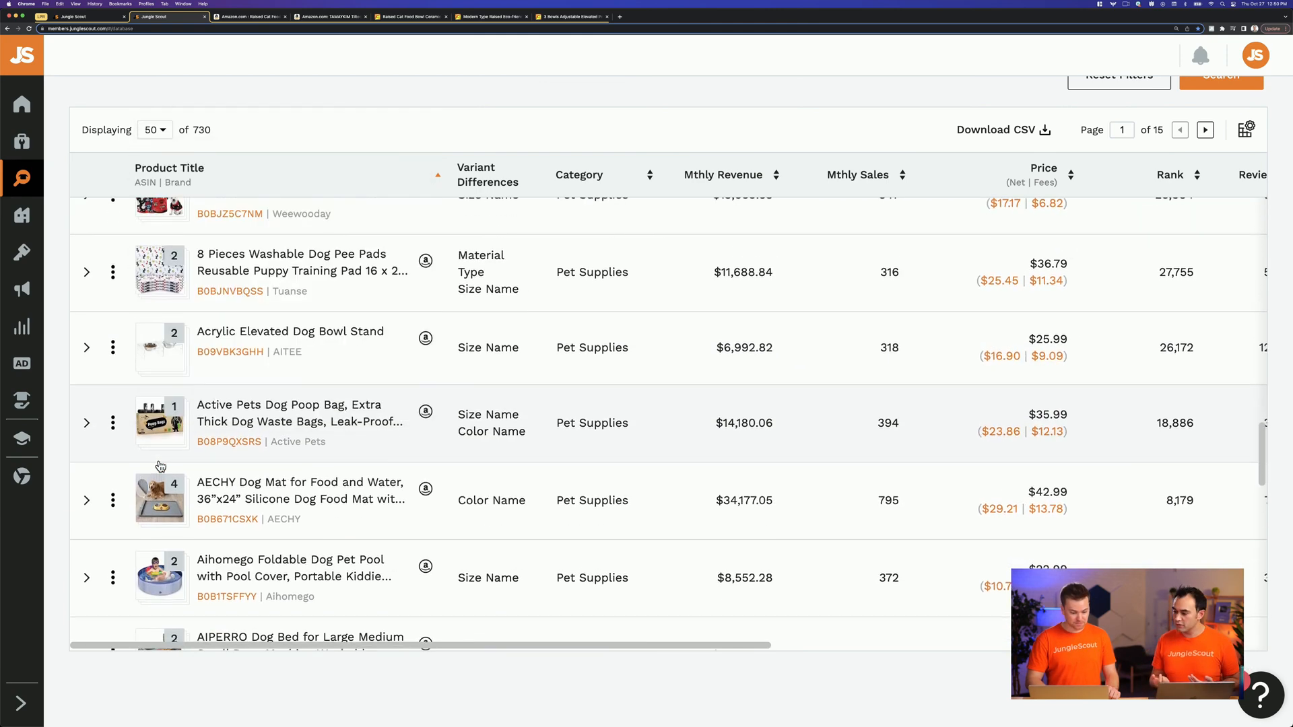
pyautogui.scroll(-1, 160, 465)
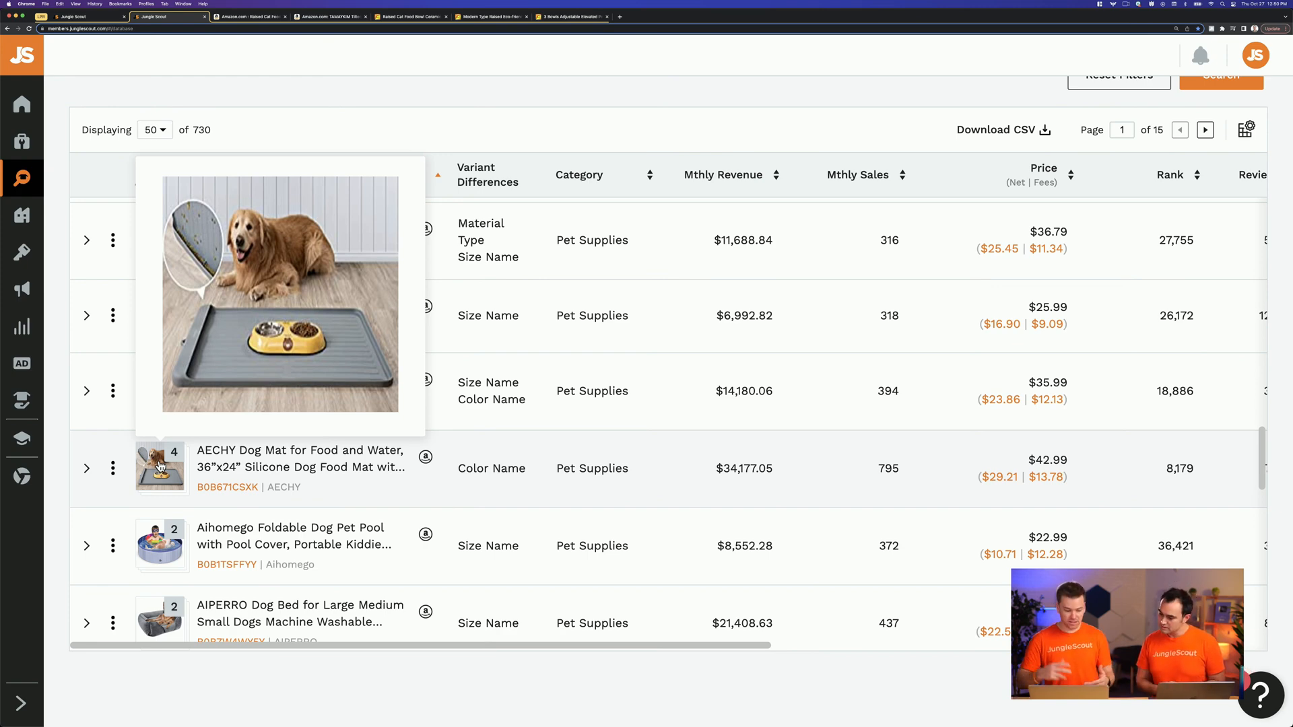
pyautogui.scroll(-2, 161, 466)
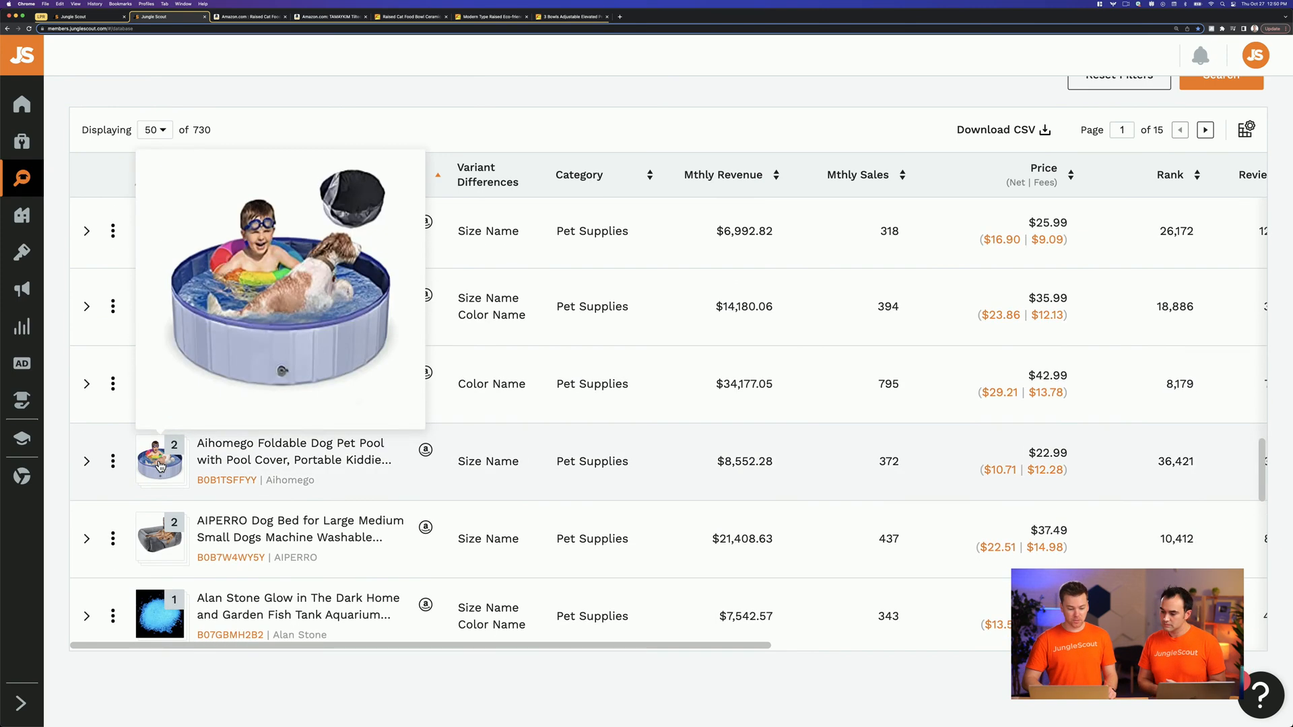
pyautogui.scroll(-2, 160, 466)
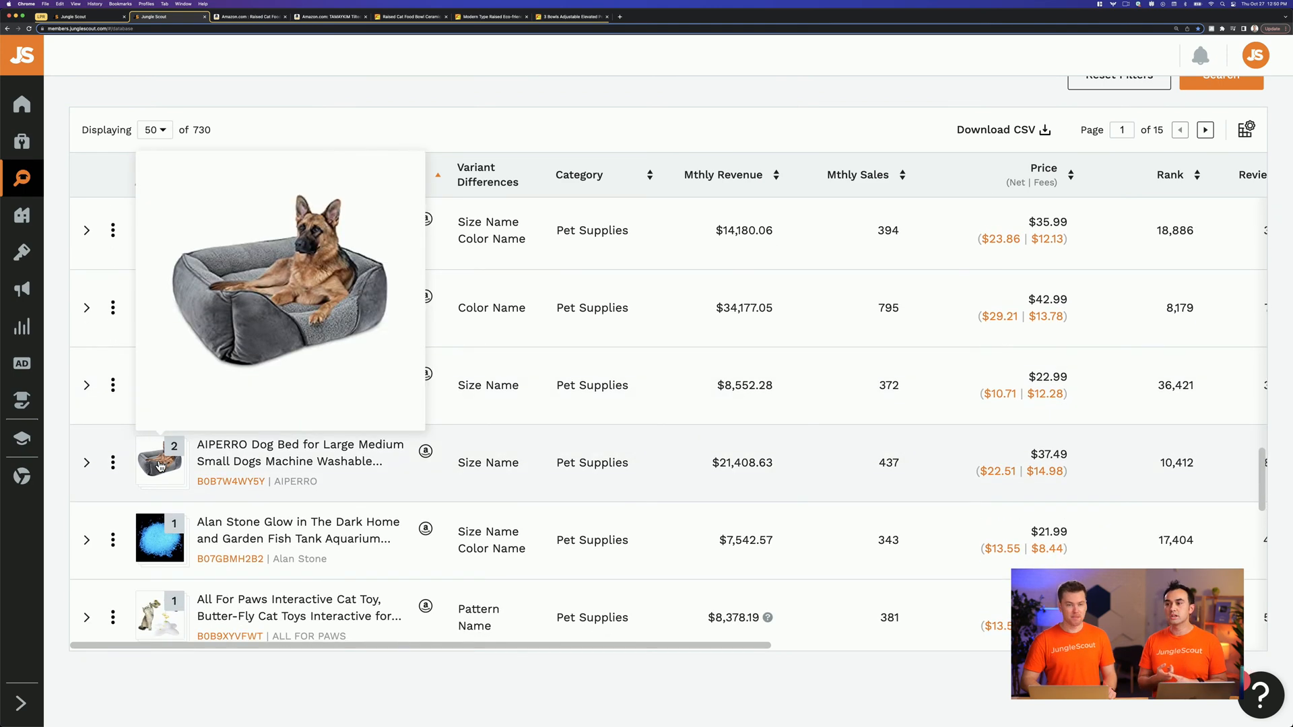
pyautogui.scroll(-2, 160, 466)
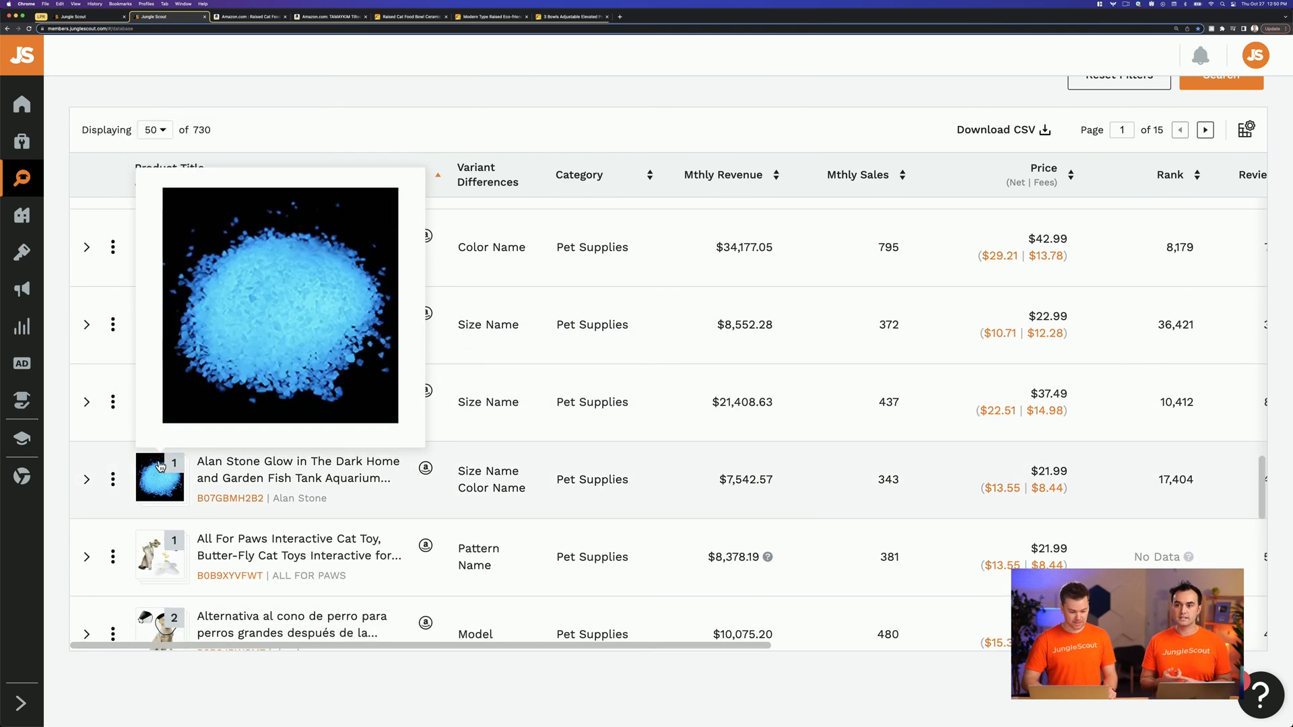
pyautogui.scroll(2, 160, 466)
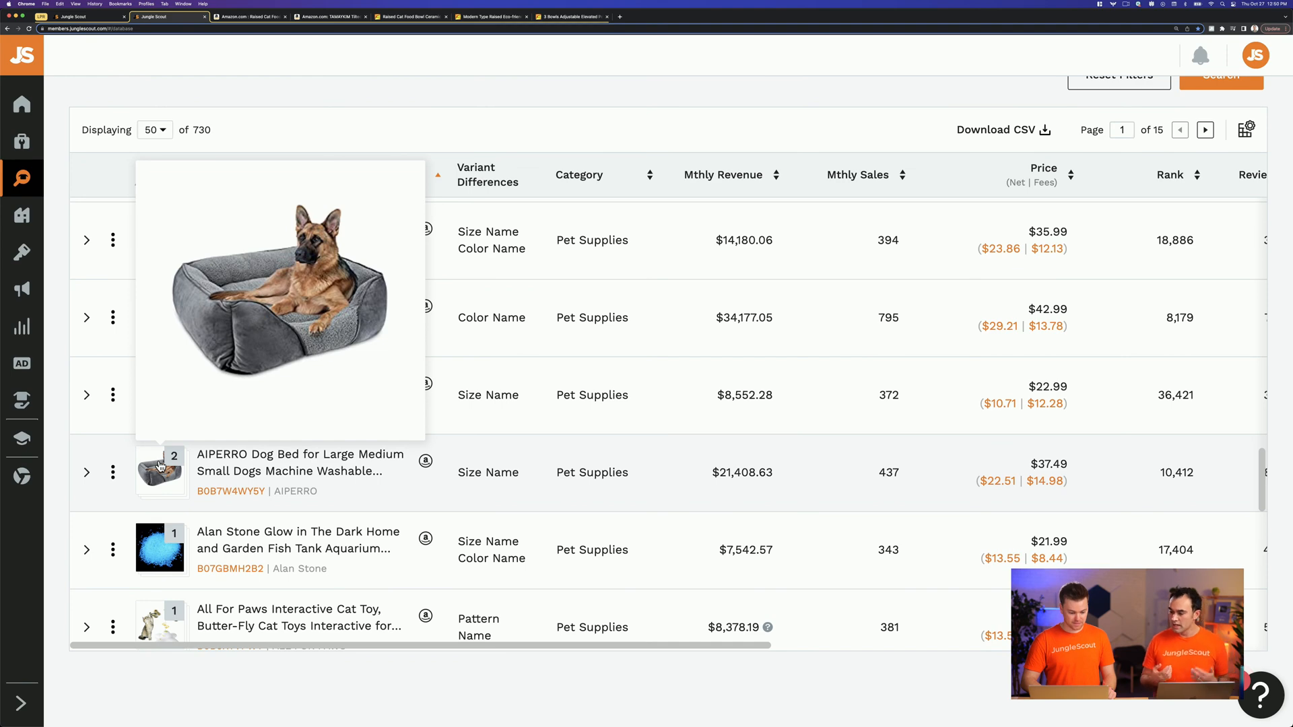
pyautogui.scroll(3, 160, 466)
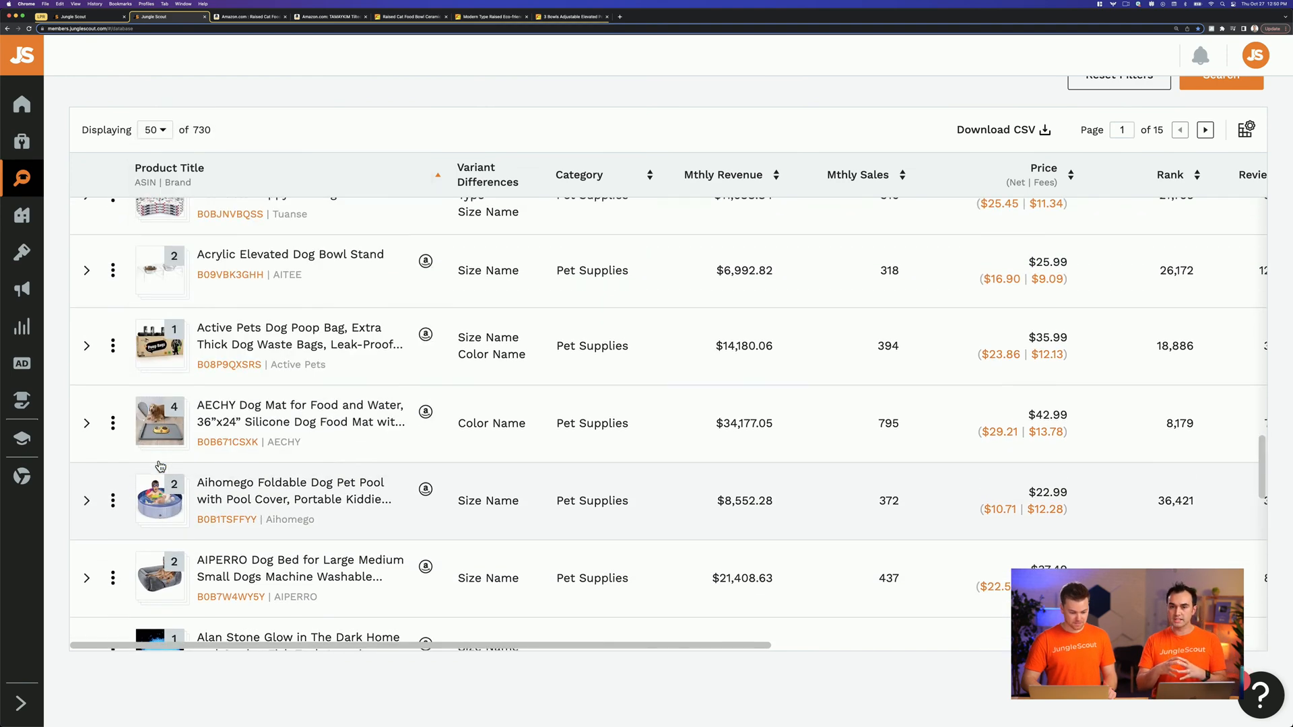
# - Browse further pet supplies results, previewing the interactive cat toy, dog cone, Ameritex dog bed cover and Amici Pet glass jar
pyautogui.scroll(-4, 160, 466)
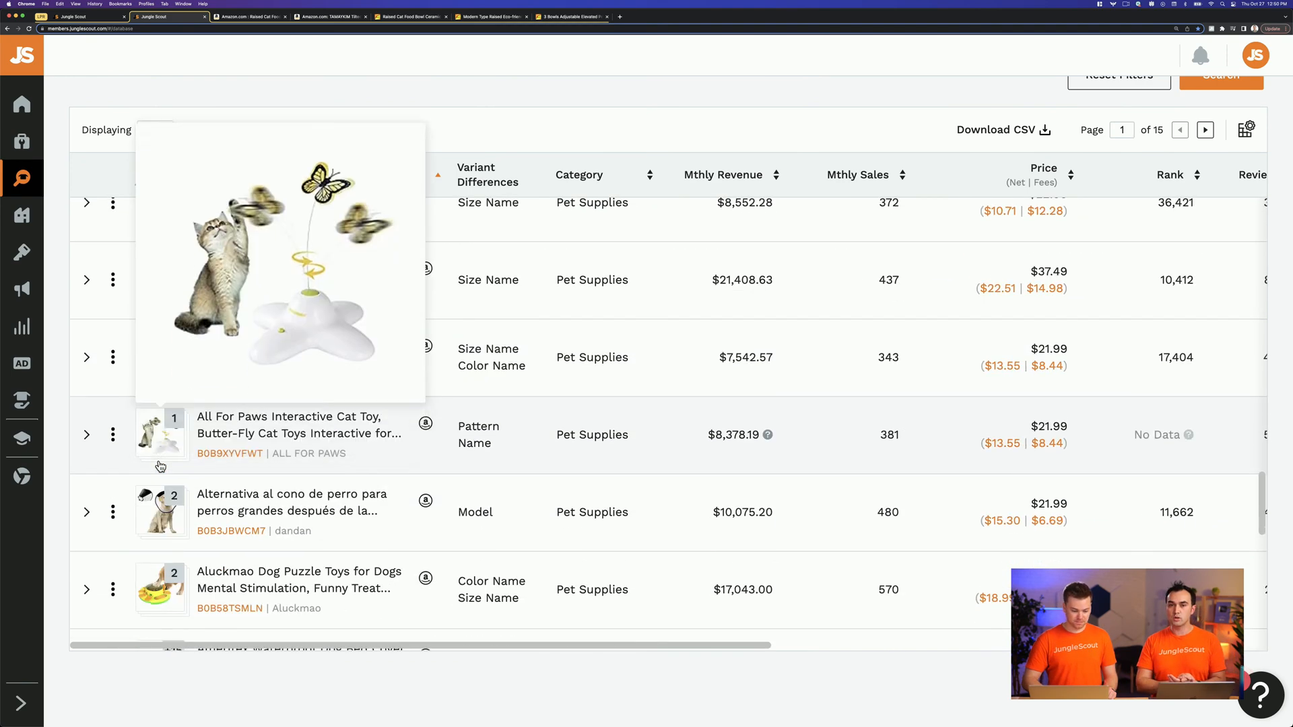
pyautogui.scroll(-1, 161, 466)
pyautogui.scroll(-1, 161, 464)
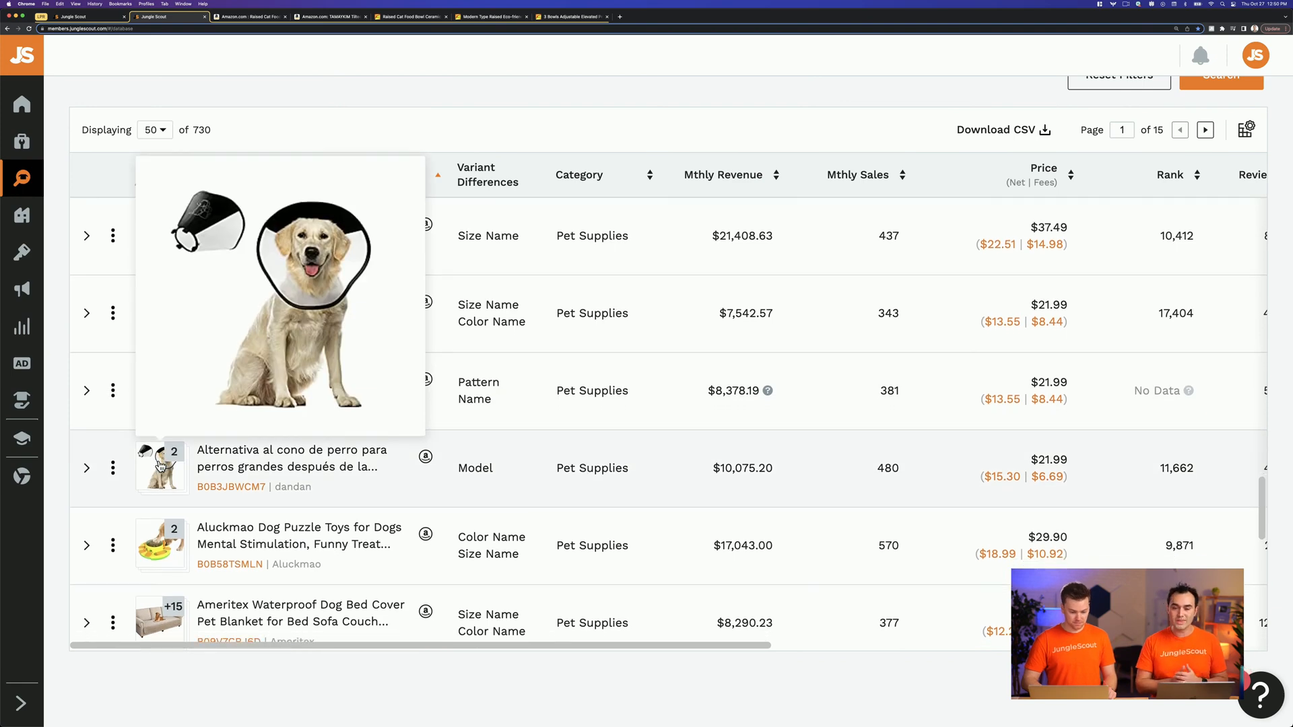
pyautogui.scroll(-1, 160, 465)
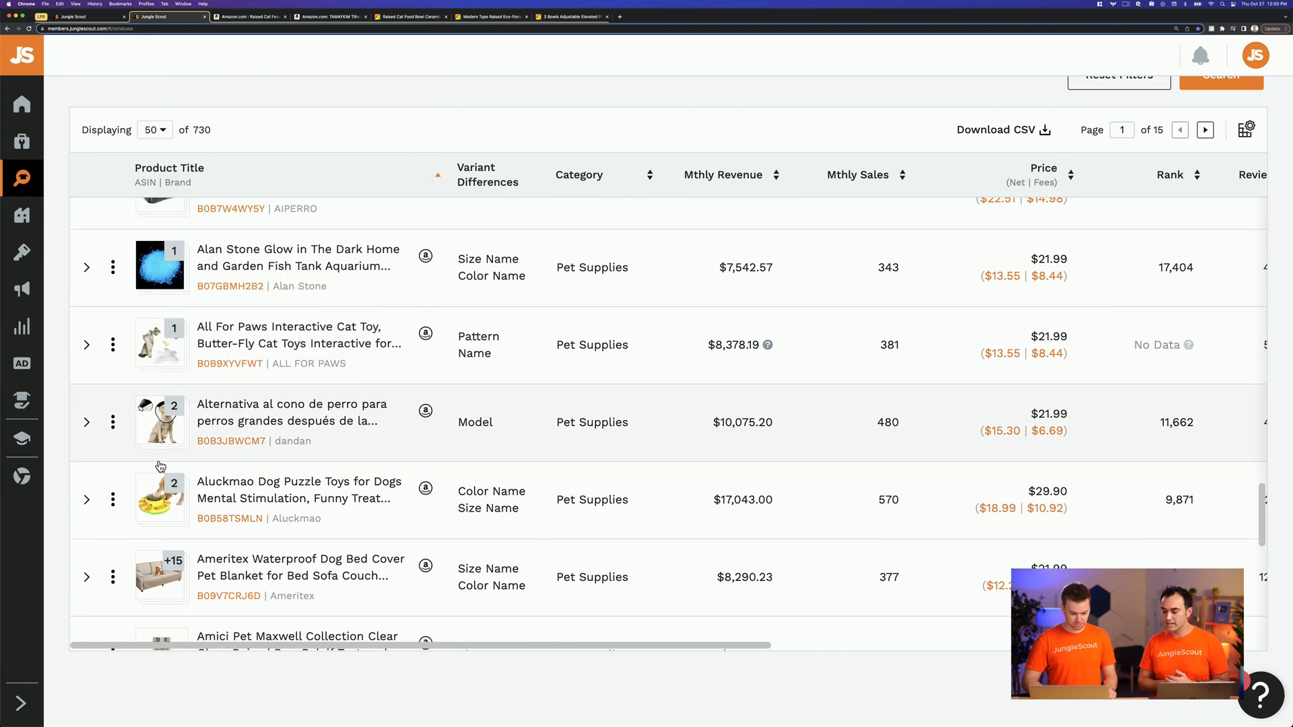
pyautogui.scroll(-1, 160, 486)
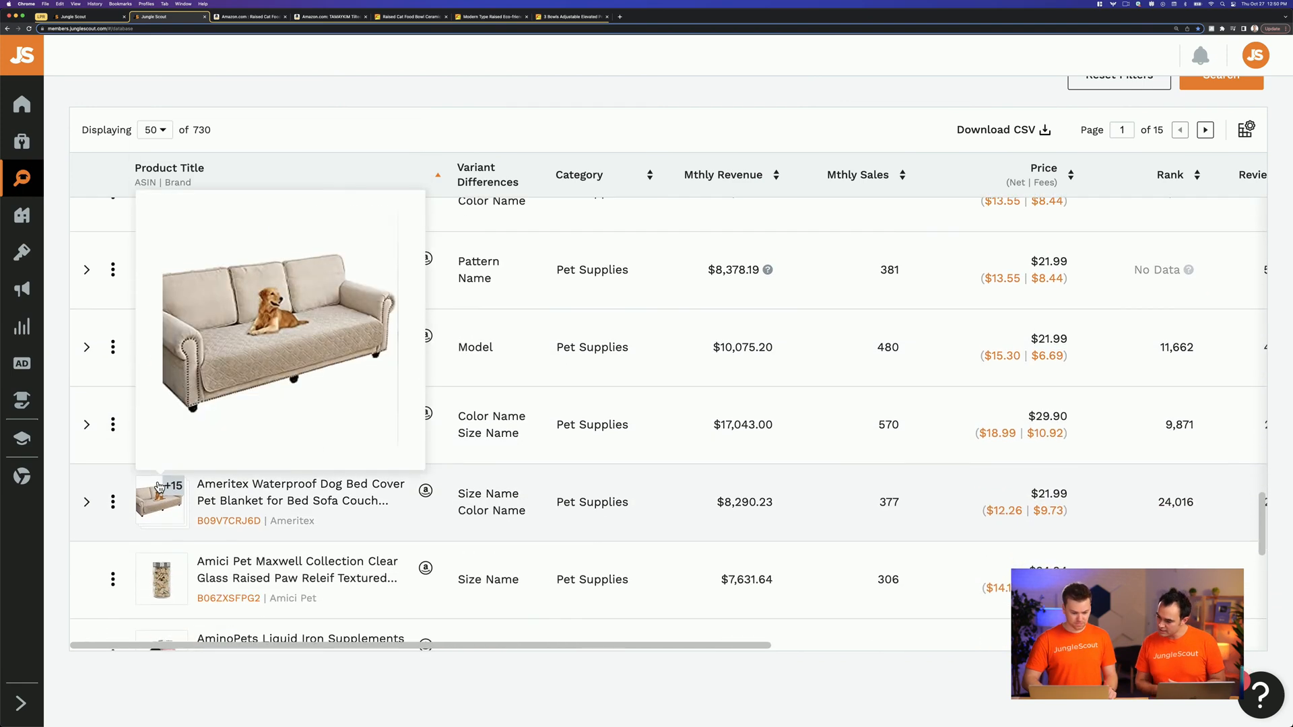
pyautogui.scroll(-1, 159, 486)
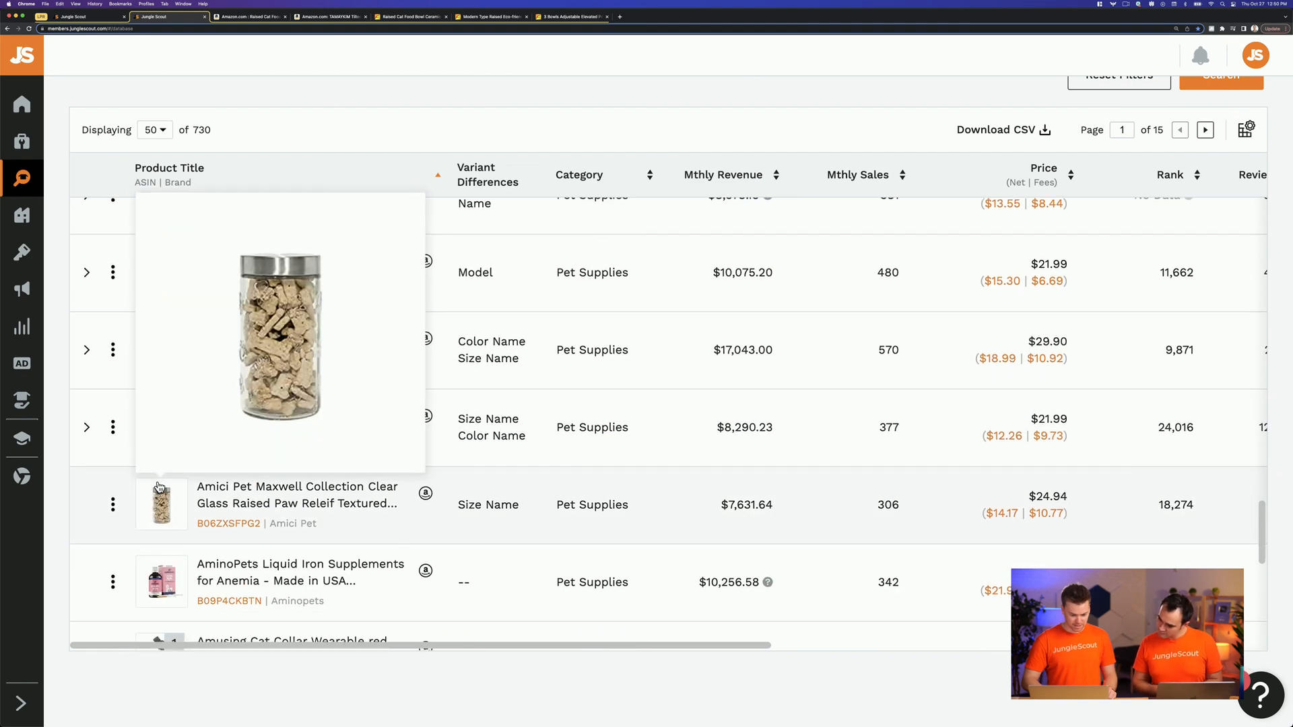
pyautogui.scroll(-1, 159, 486)
pyautogui.scroll(-1, 160, 486)
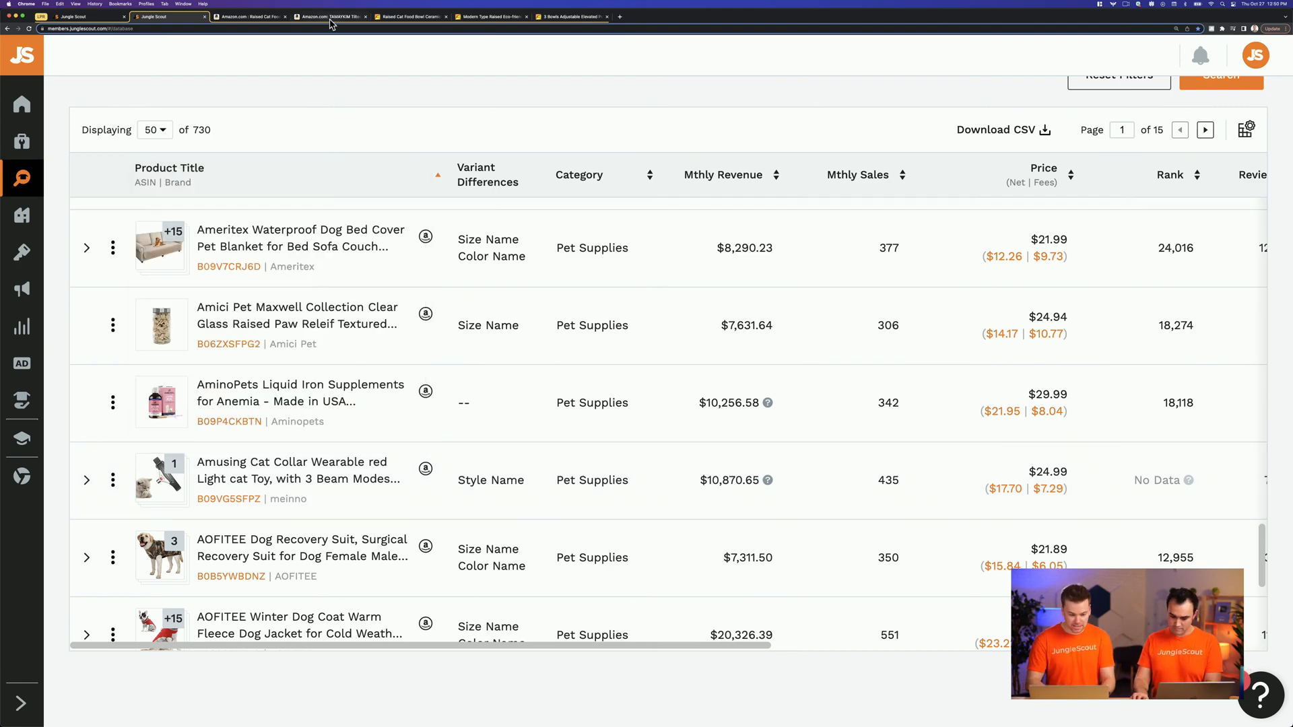
# - Open the bookmarked Jungle Creations reusable dog pads listing on Amazon and review its price, bullet points and frequently bought together items
pyautogui.click(330, 22)
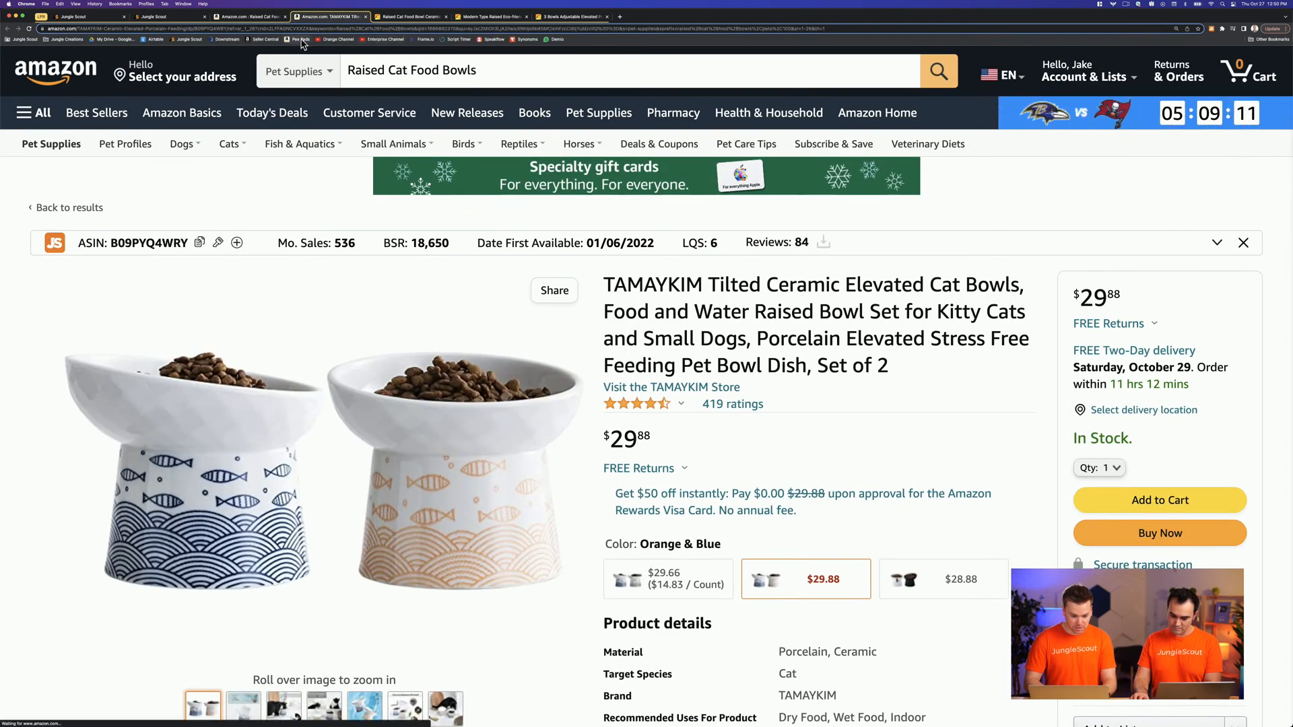
pyautogui.click(302, 40)
pyautogui.scroll(-5, 341, 396)
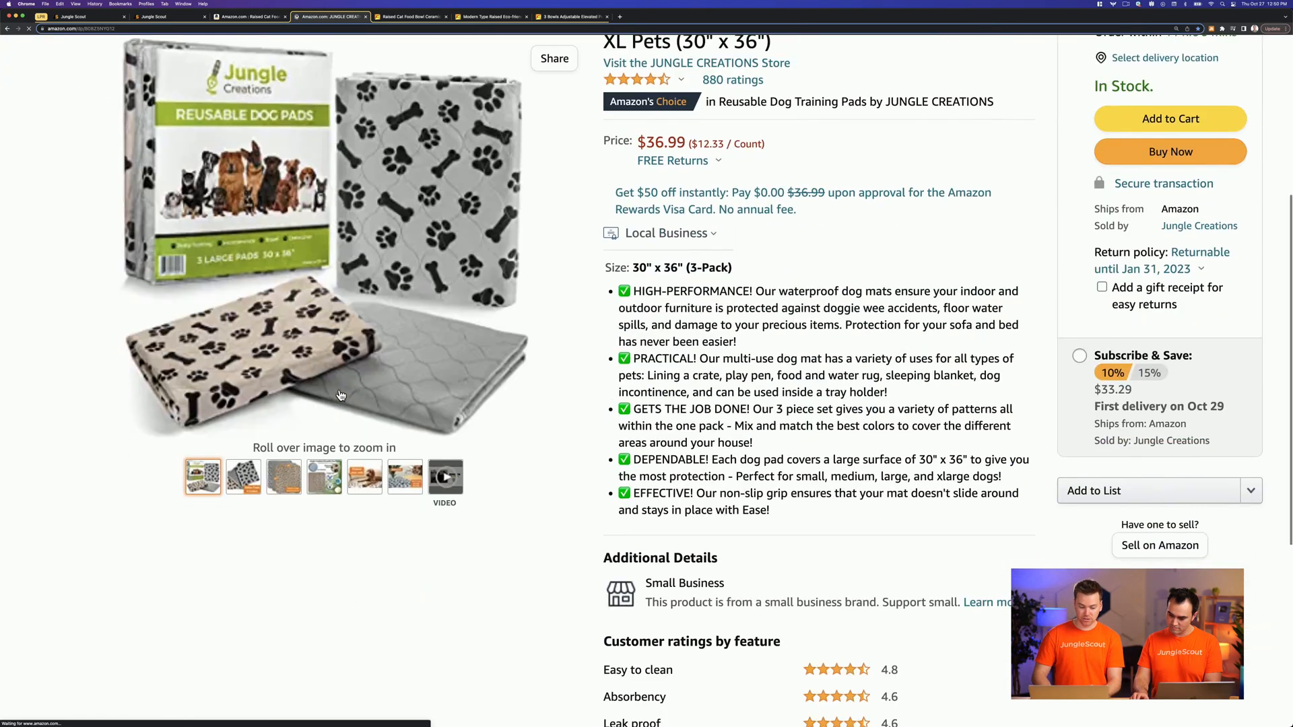
pyautogui.scroll(-10, 342, 395)
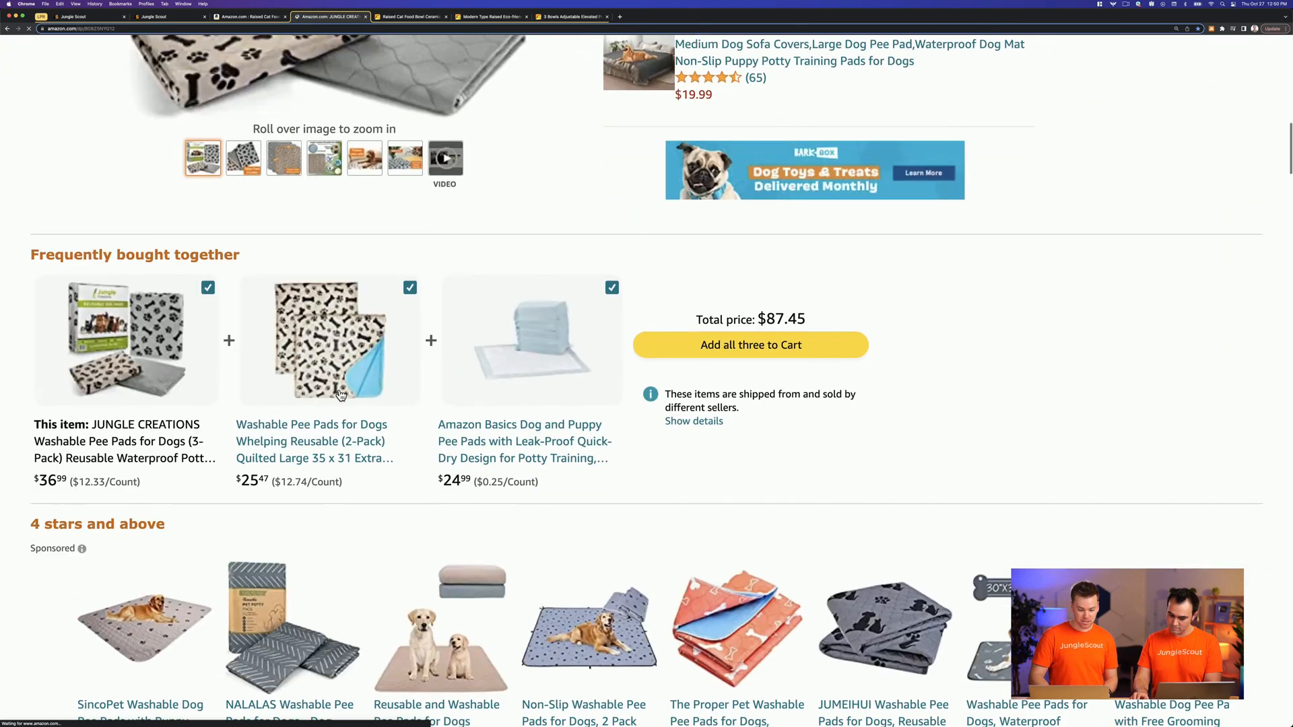
pyautogui.scroll(-5, 488, 448)
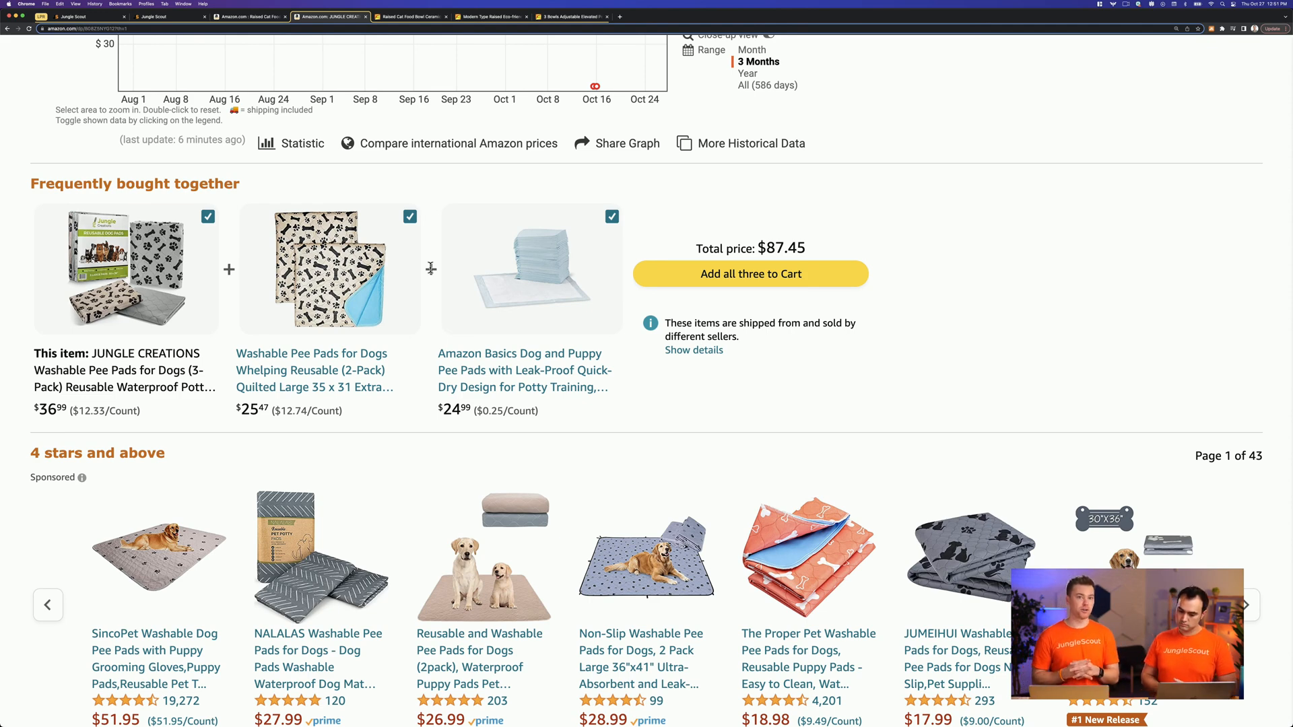
# - Examine the sponsored competing pee pads, product description and enlarged main image on the Jungle Creations listing
pyautogui.scroll(-8, 431, 270)
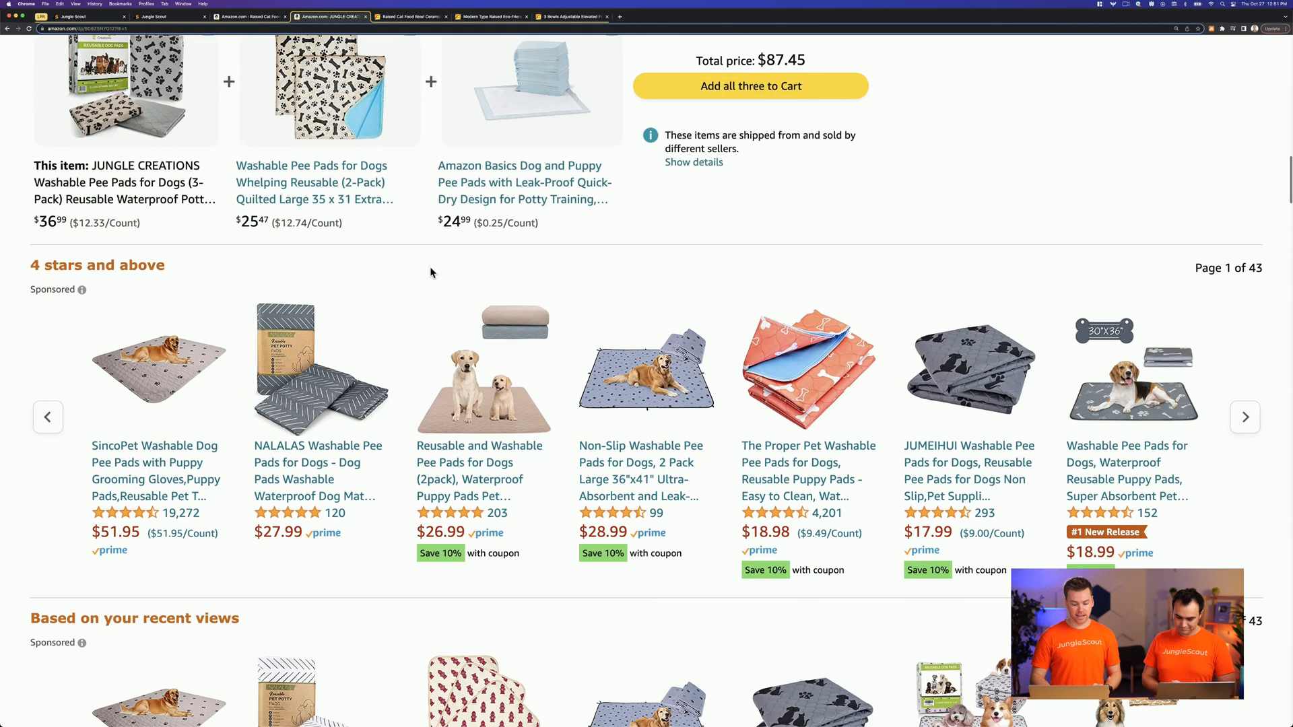
pyautogui.scroll(-10, 431, 272)
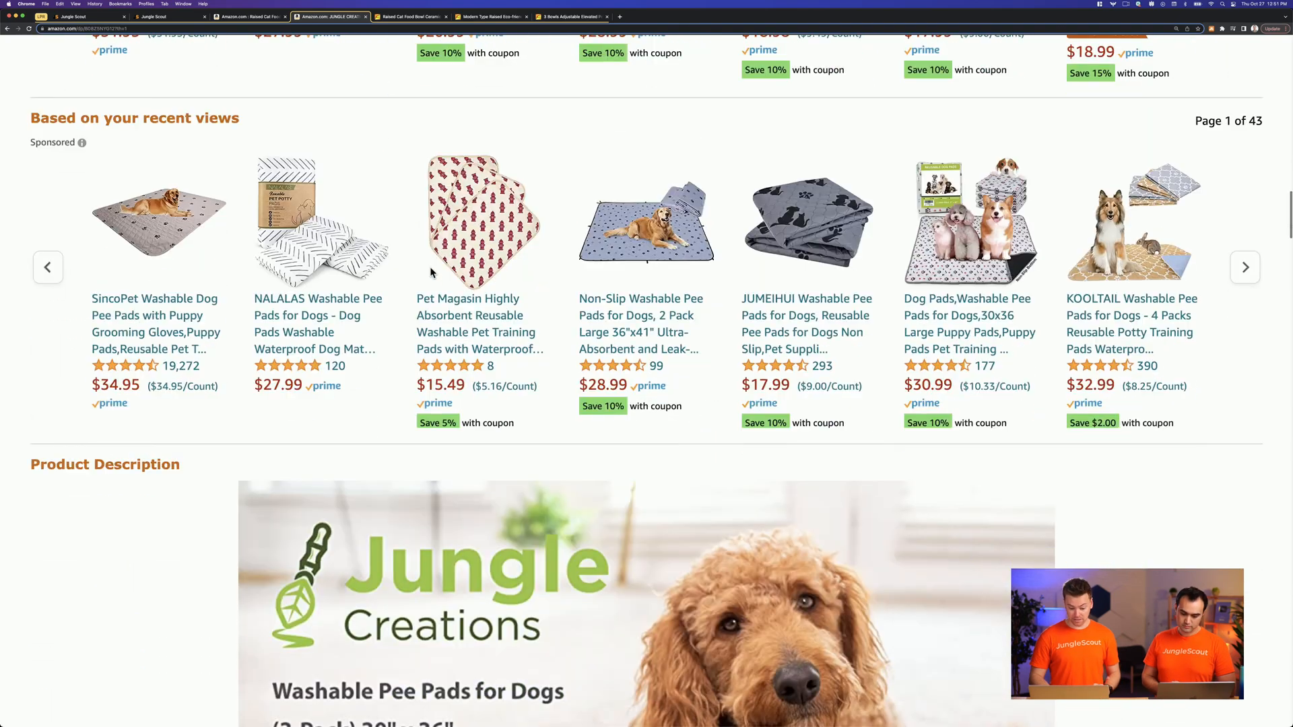
pyautogui.scroll(-3, 431, 271)
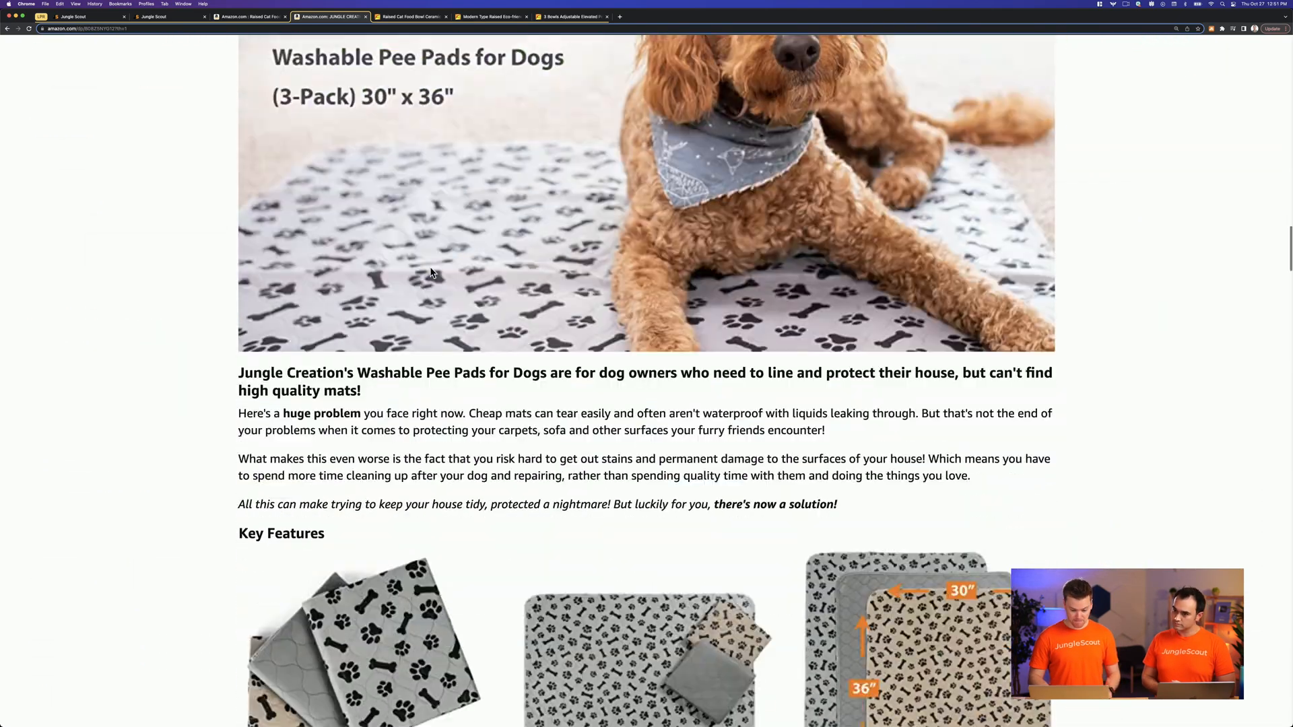
pyautogui.scroll(20, 431, 269)
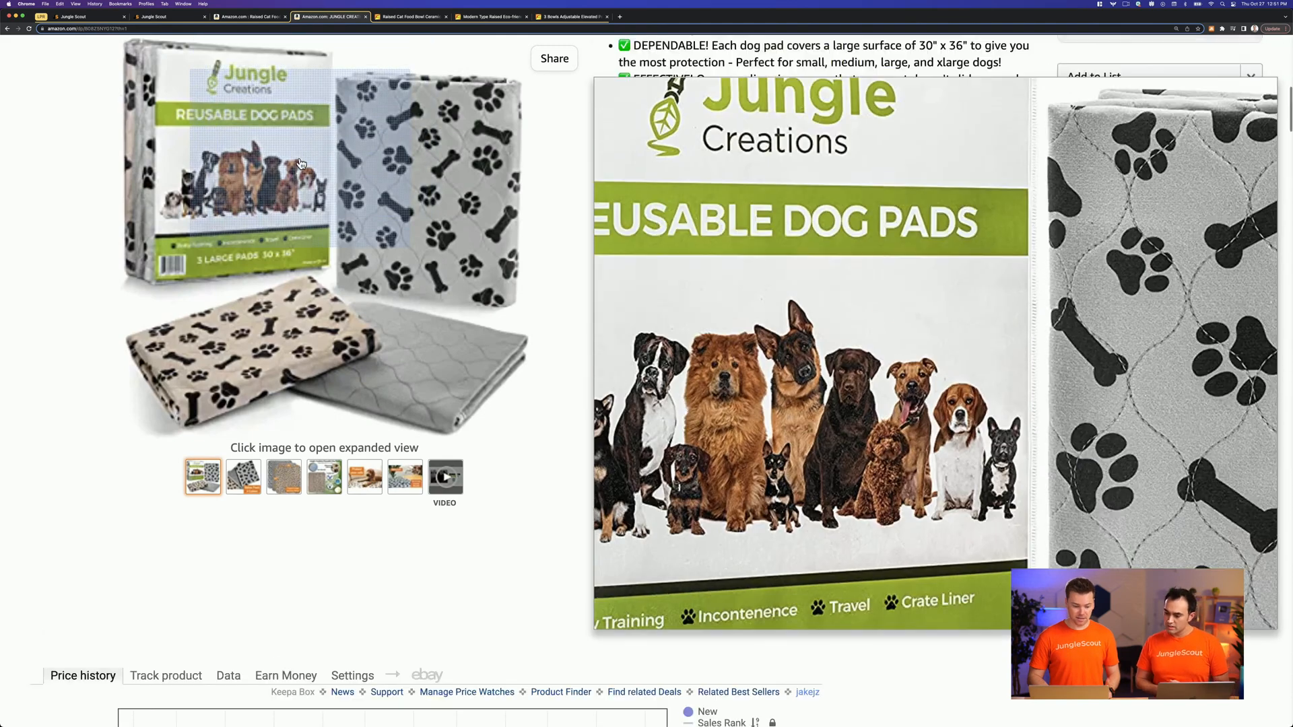
pyautogui.scroll(2, 377, 88)
# - Switch to Jungle Scout's Product Tracker and review the average metrics of all tracked product groups in the overview
pyautogui.click(155, 16)
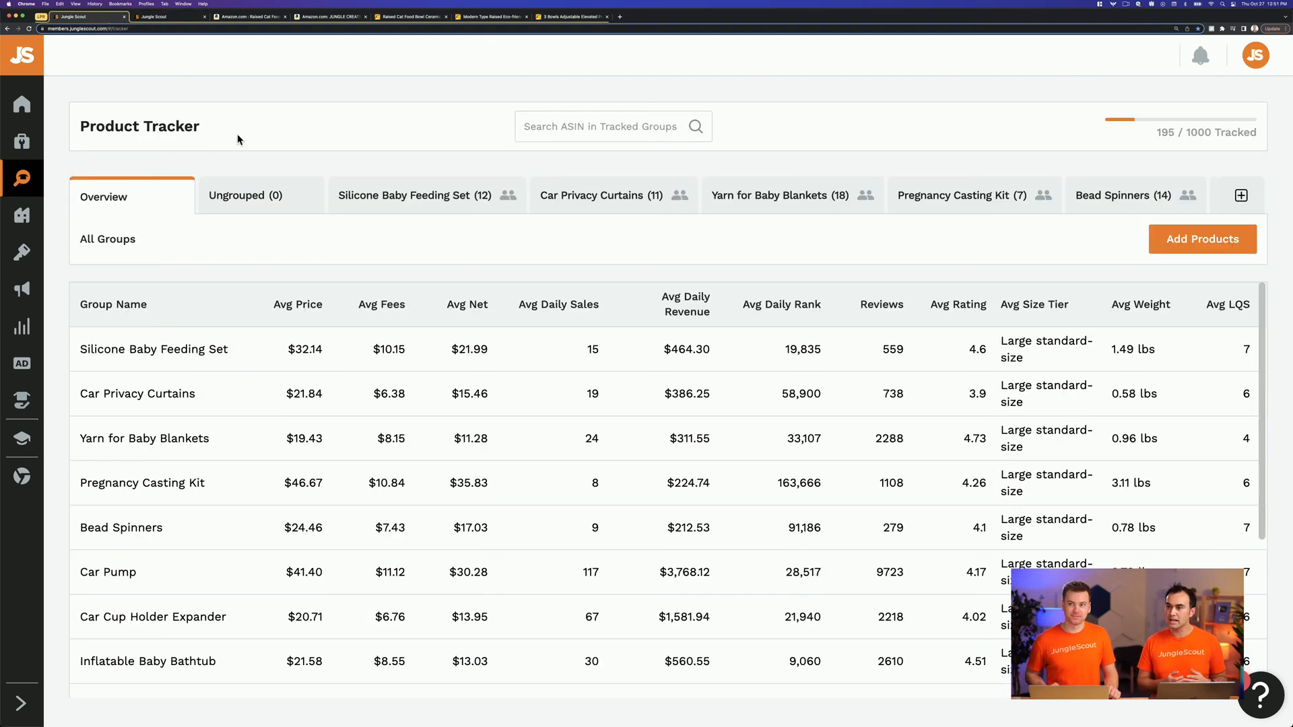
pyautogui.scroll(-5, 254, 326)
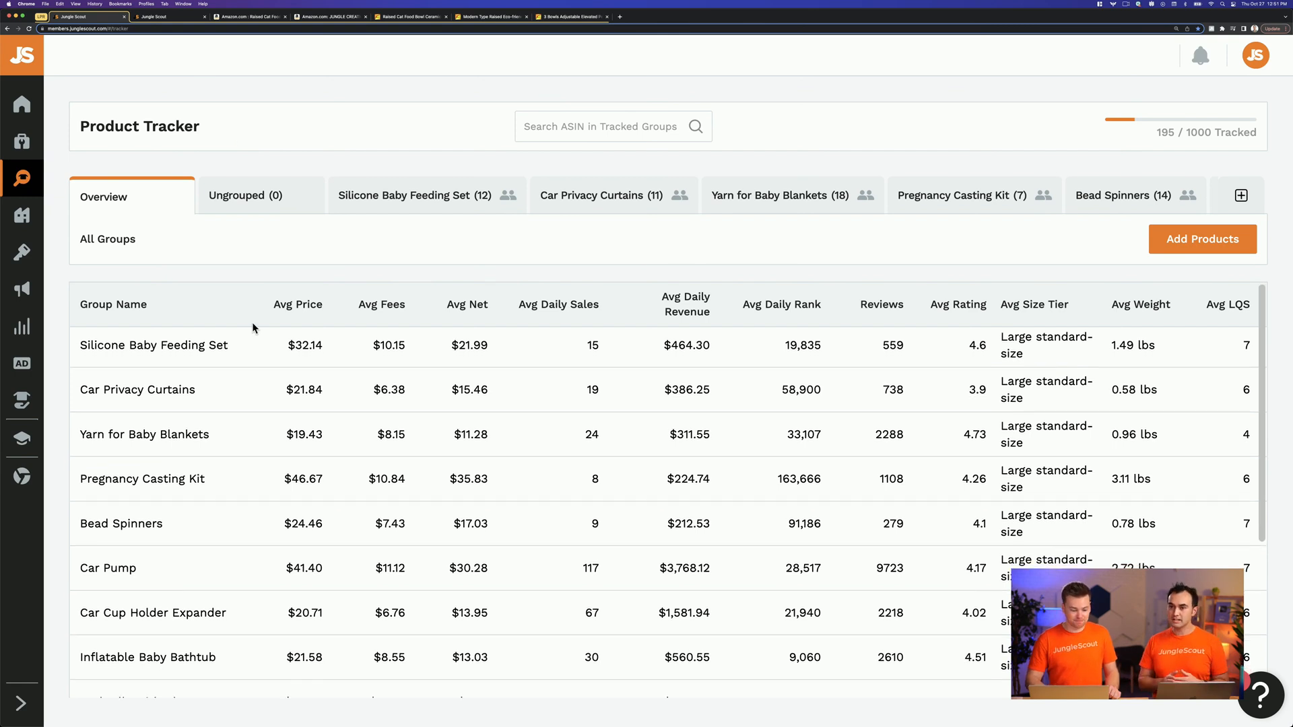
pyautogui.scroll(-3, 252, 327)
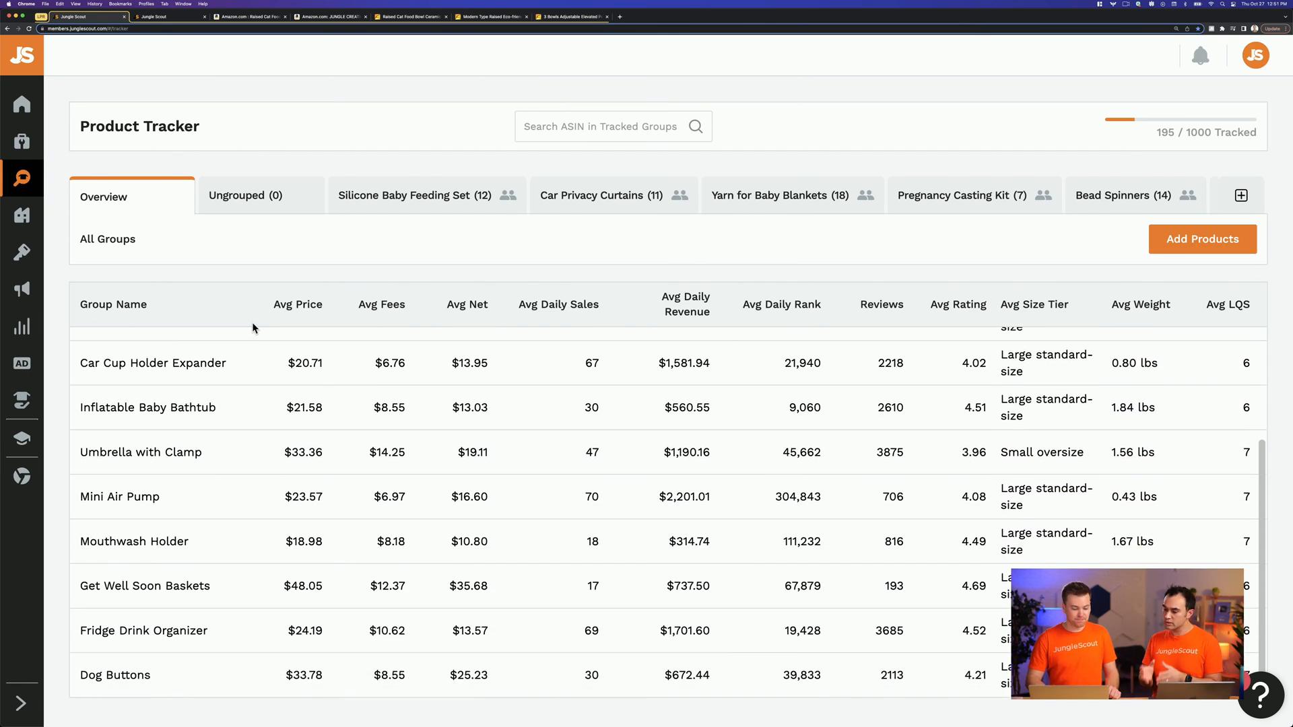
pyautogui.scroll(-2, 254, 128)
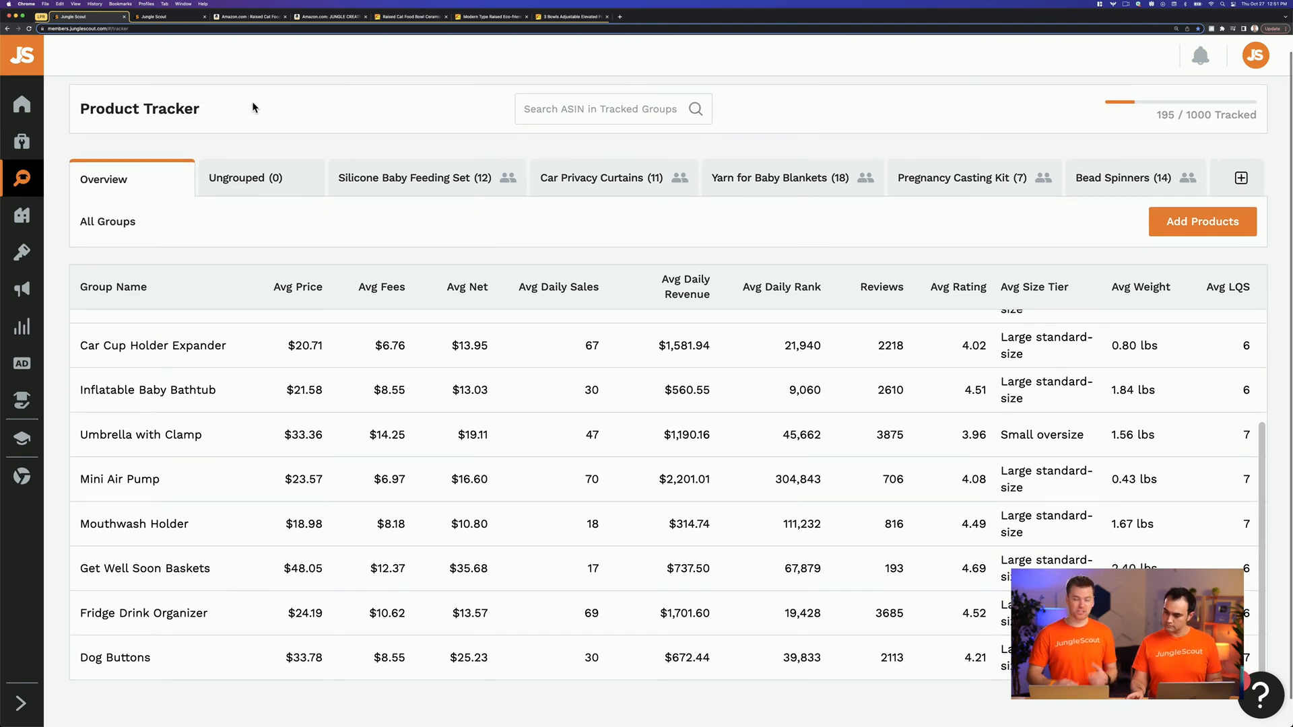
pyautogui.scroll(5, 286, 465)
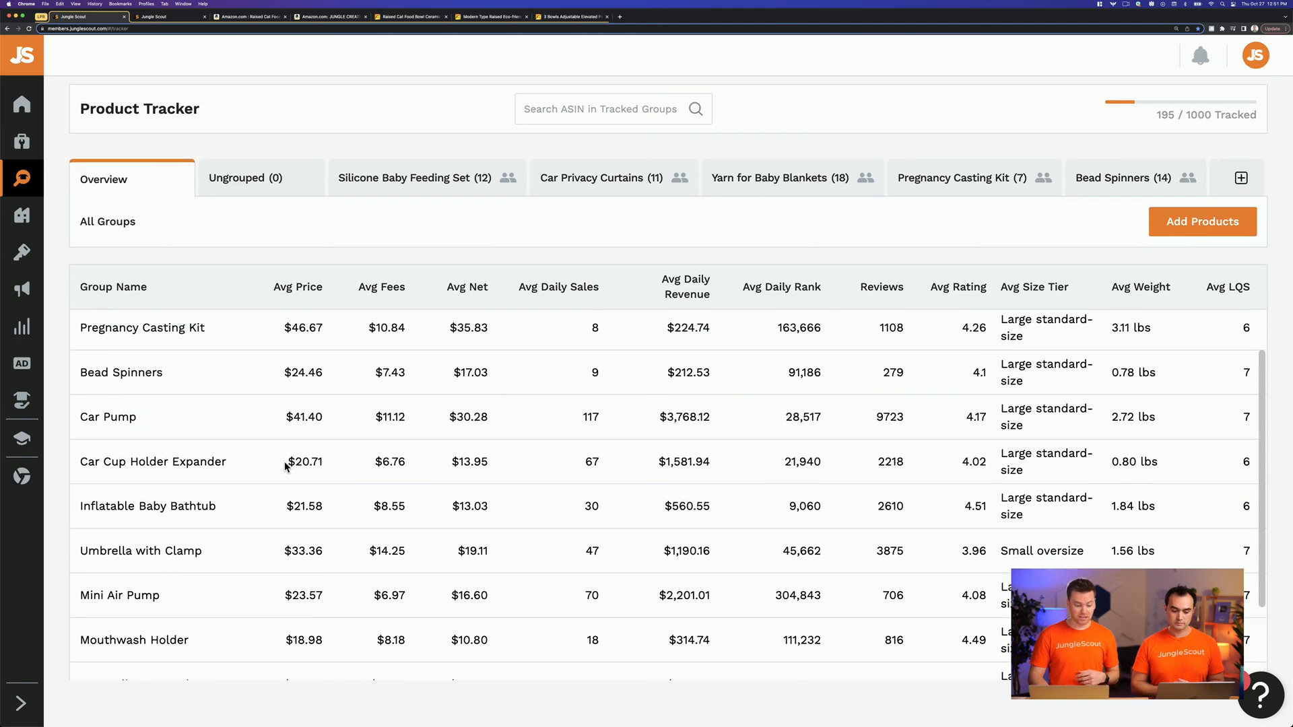
pyautogui.scroll(-5, 297, 464)
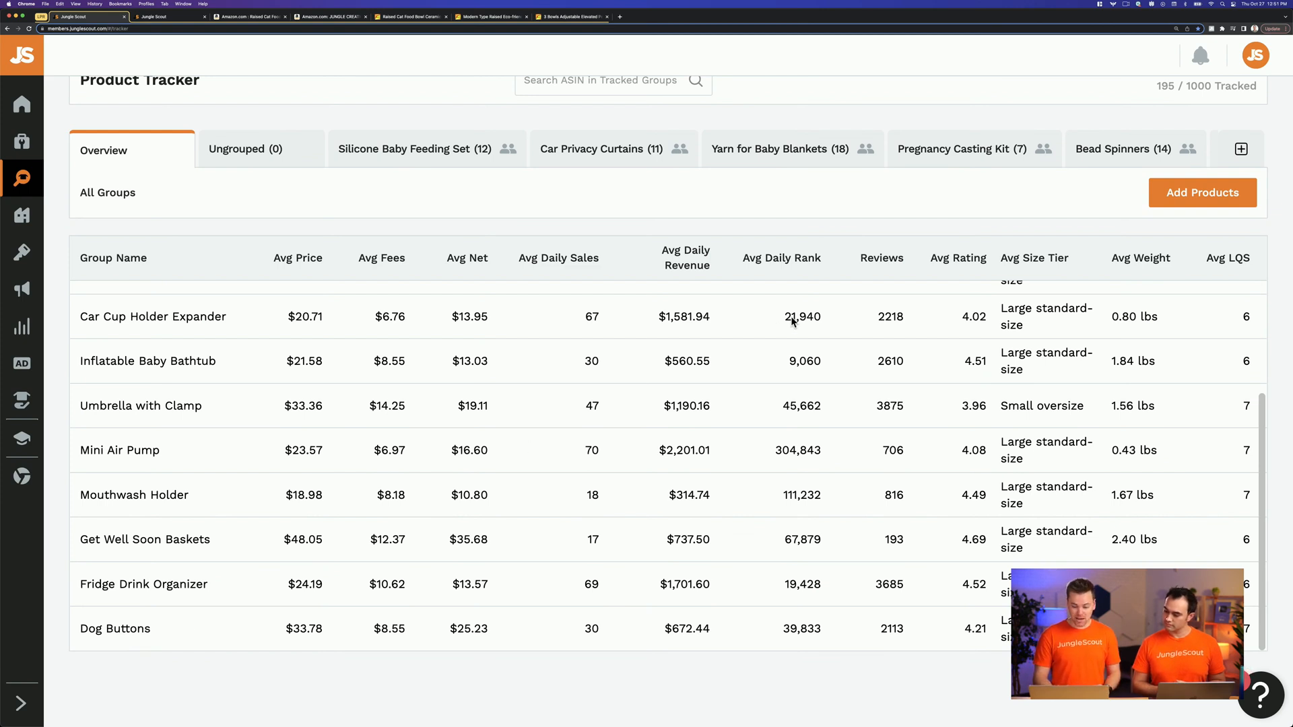
# - Open the Dog Buttons product group to view its group averages and tracked listings
pyautogui.hscroll(10, 1101, 148)
pyautogui.hscroll(5, 1101, 148)
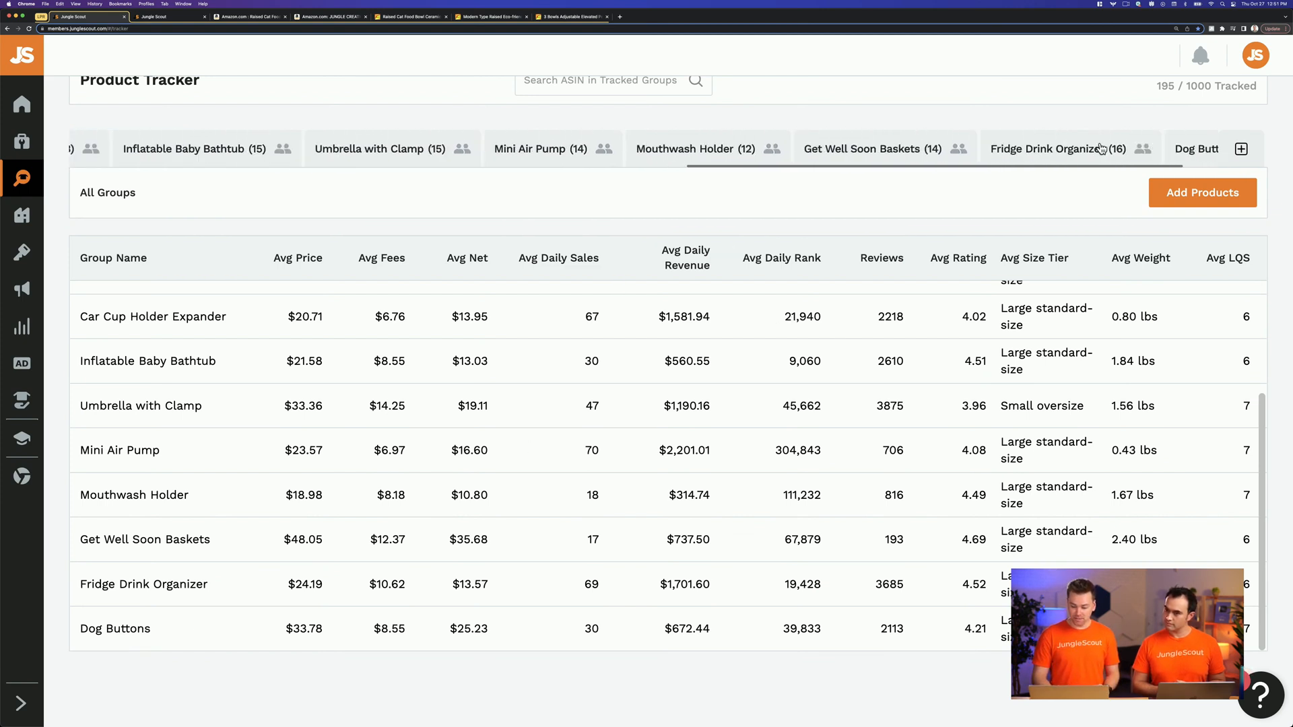
pyautogui.click(1154, 166)
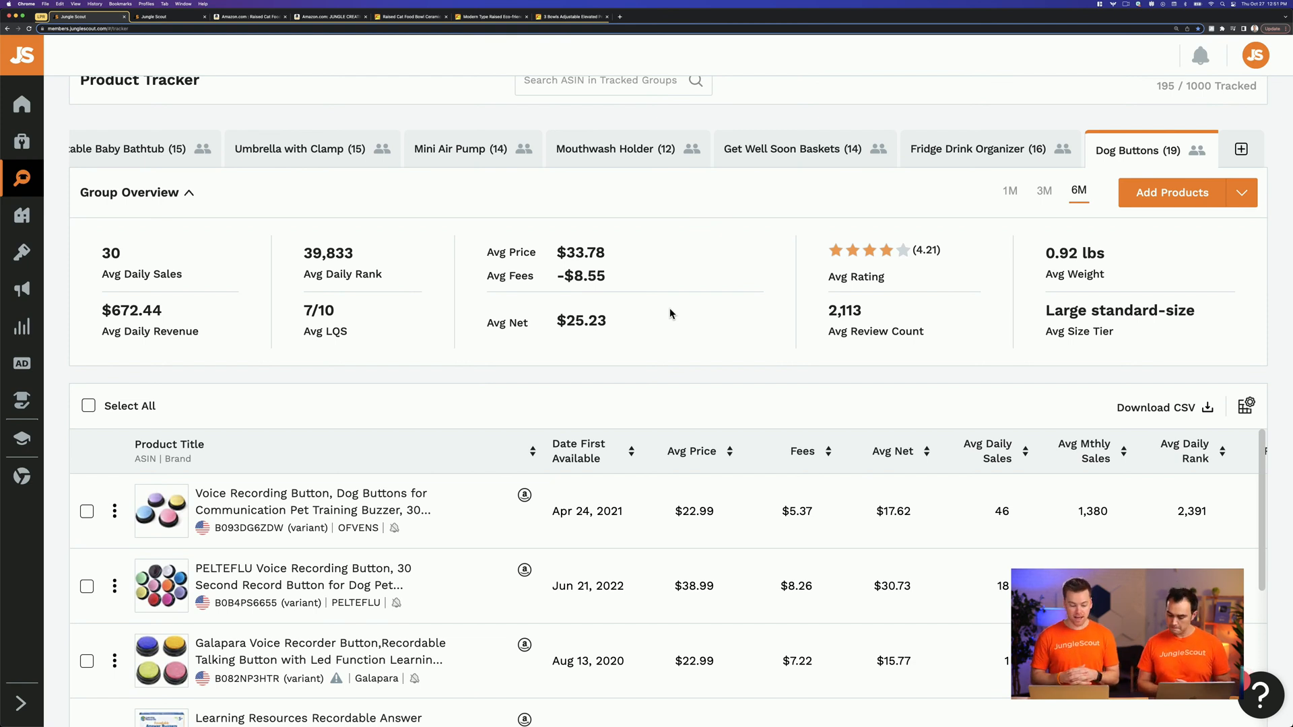
# - View the product trends and notes of the OFVENS Voice Recording Button, then close its details
pyautogui.click(733, 517)
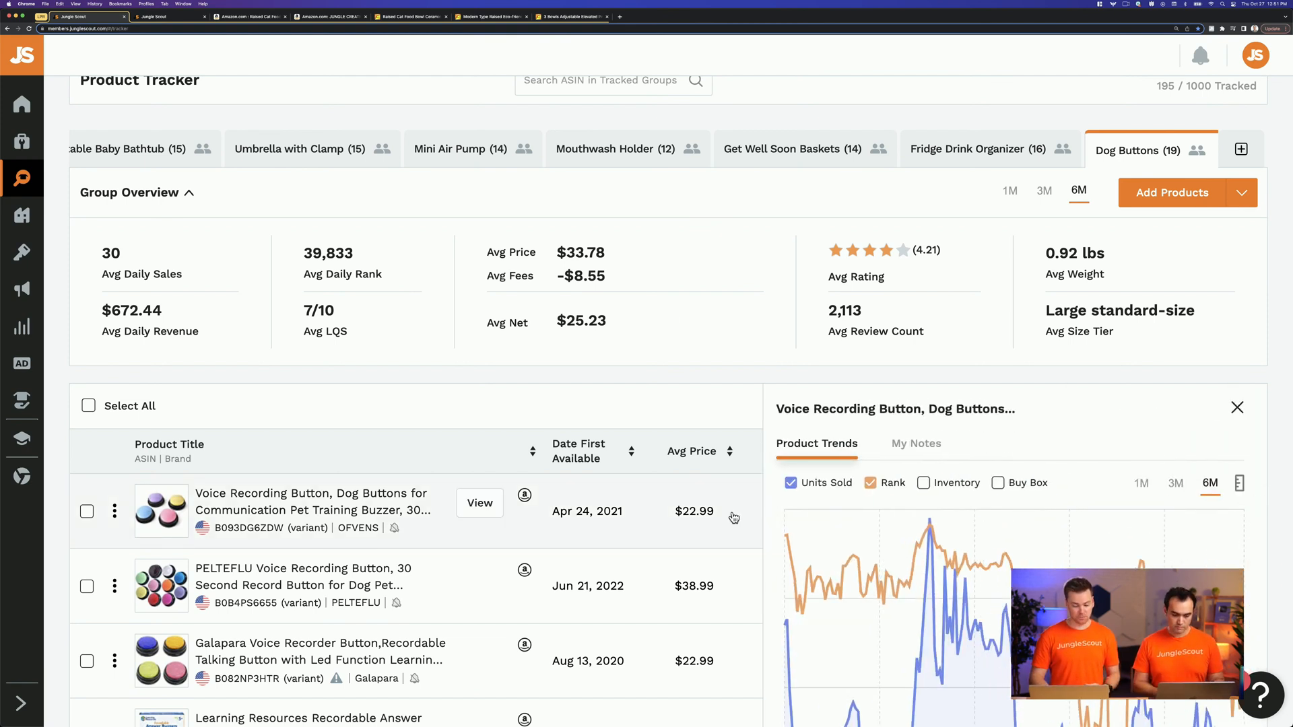
pyautogui.scroll(-3, 737, 506)
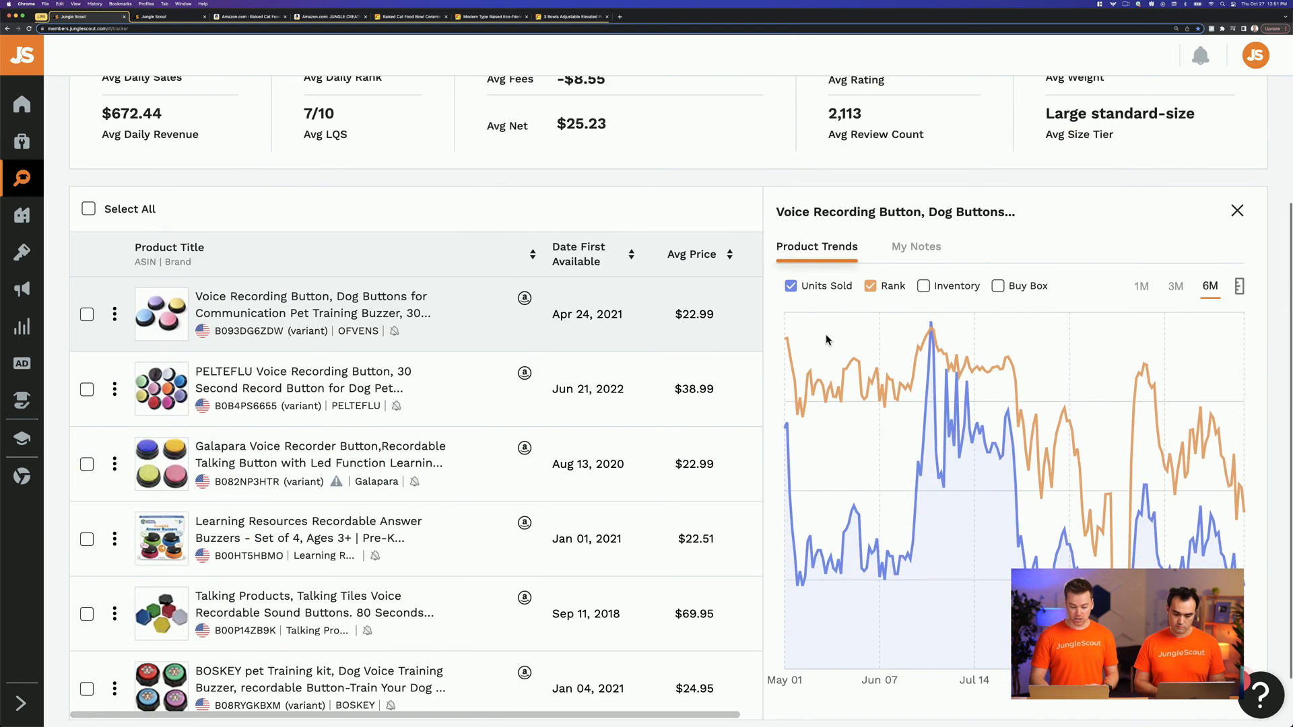
pyautogui.click(924, 253)
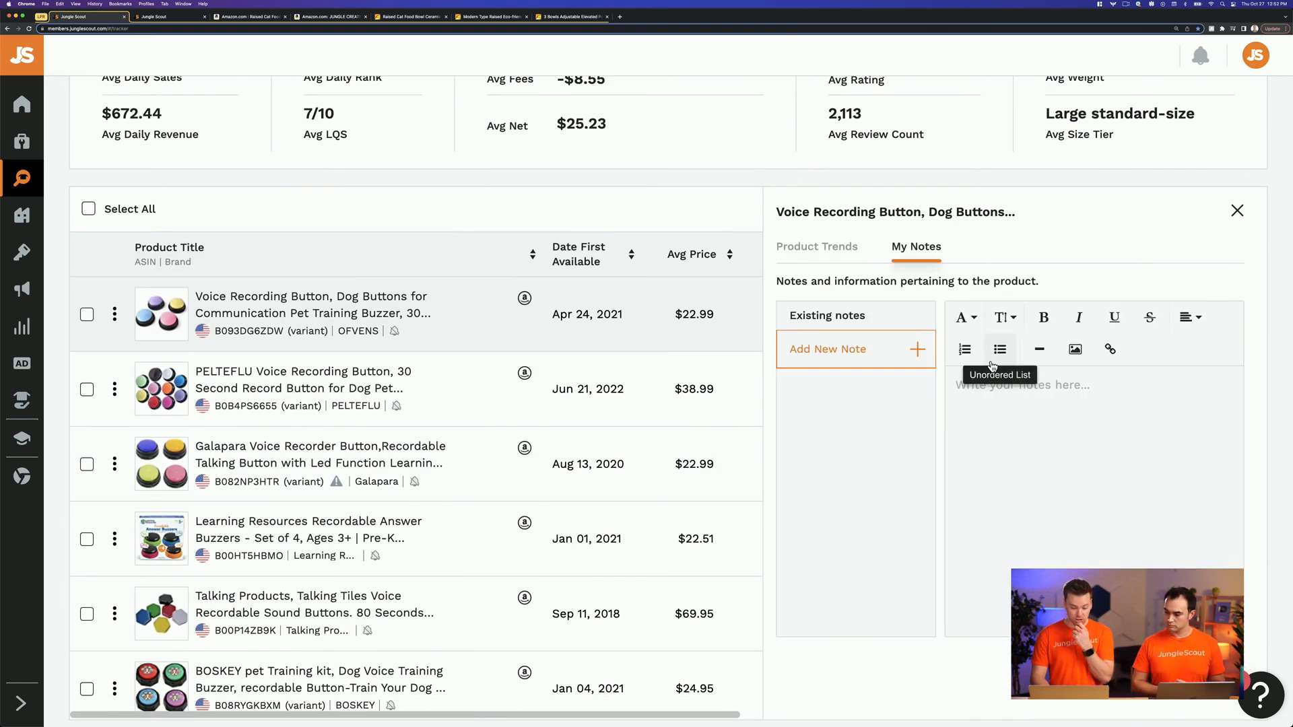
pyautogui.click(1237, 211)
# - Return to the overview of all tracked groups and bring the last groups, down to Dog Buttons, into view
pyautogui.scroll(5, 716, 202)
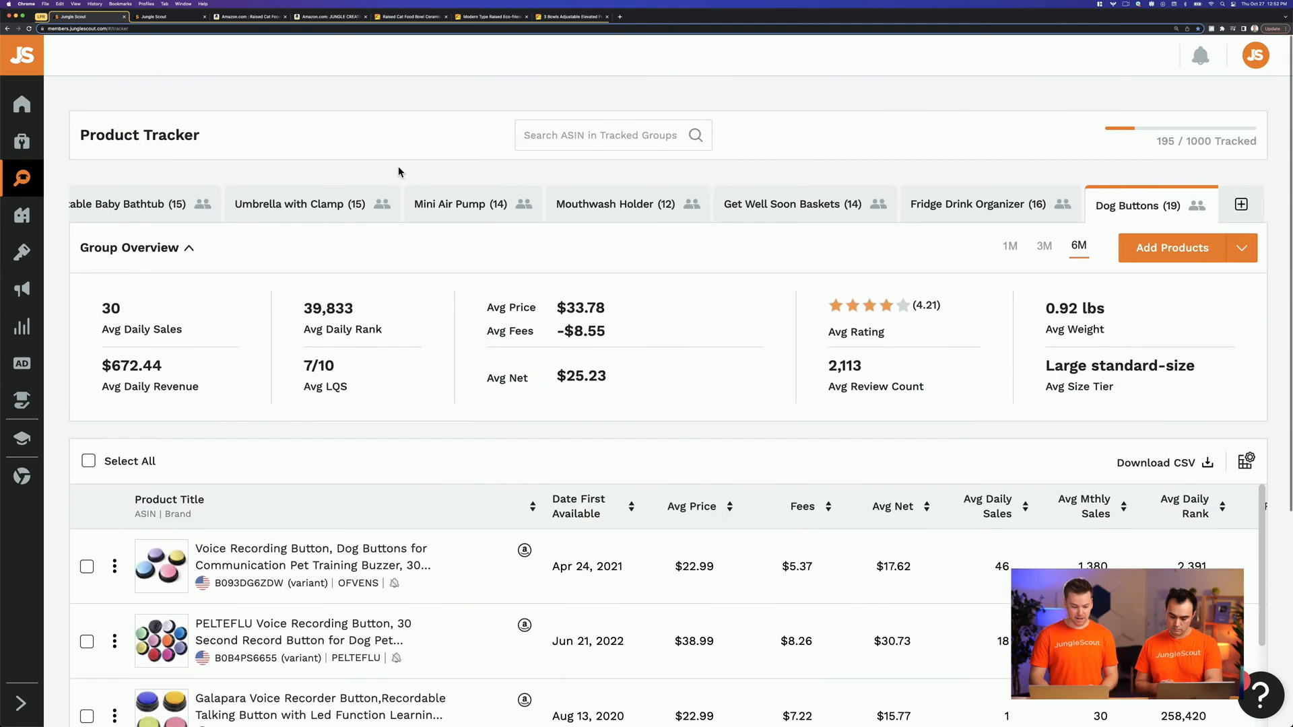
pyautogui.hscroll(-2, 153, 193)
pyautogui.hscroll(-2, 153, 193)
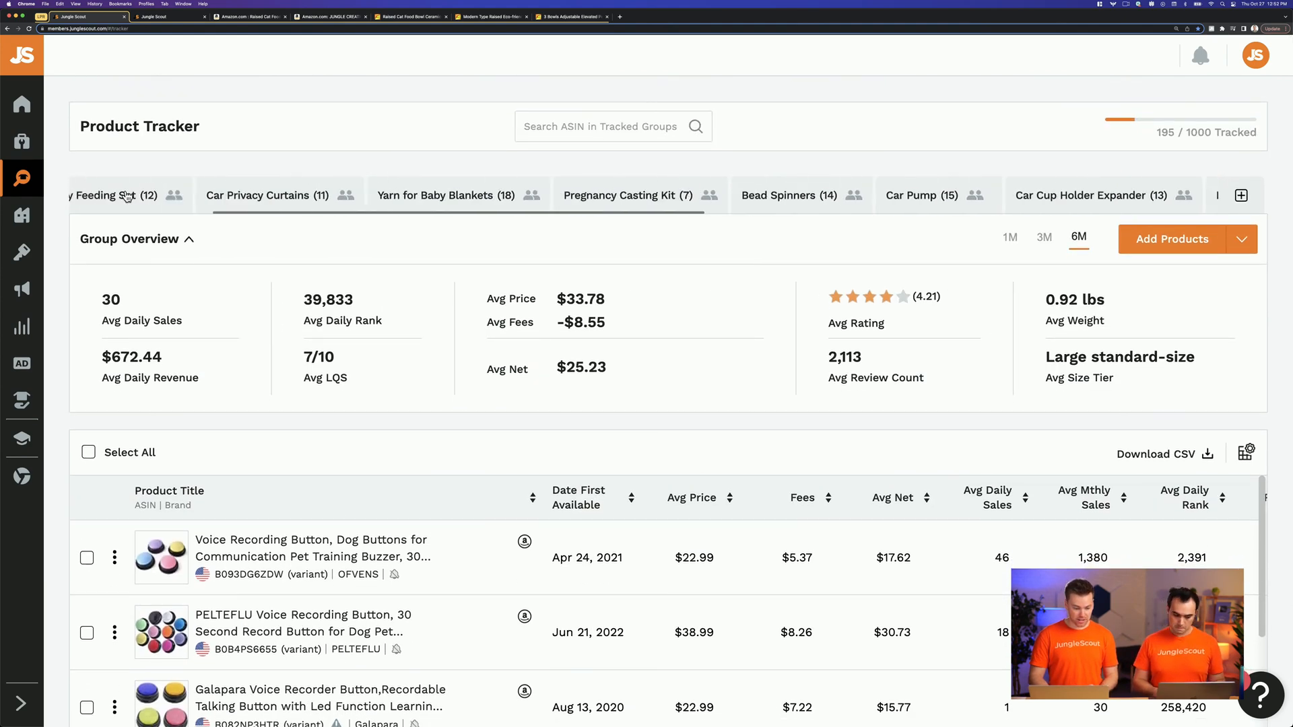
pyautogui.hscroll(-2, 154, 193)
pyautogui.click(155, 196)
pyautogui.scroll(-1, 167, 147)
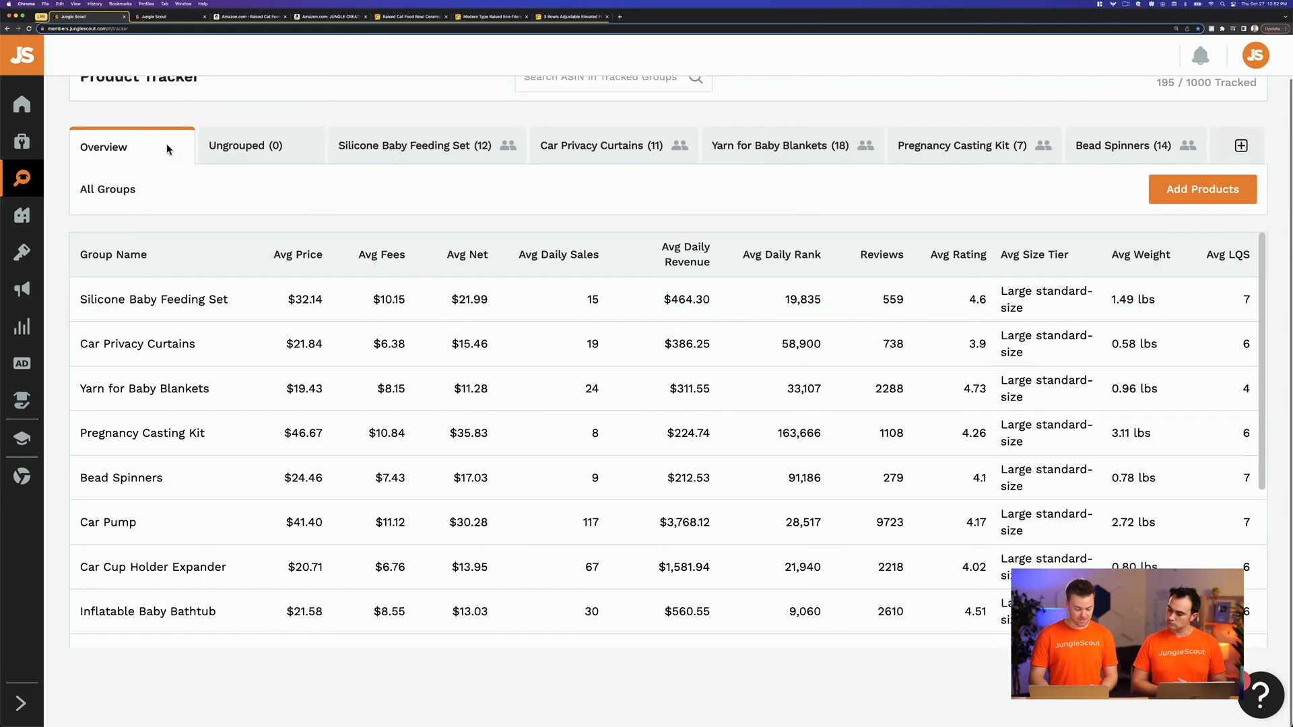
pyautogui.scroll(-4, 263, 366)
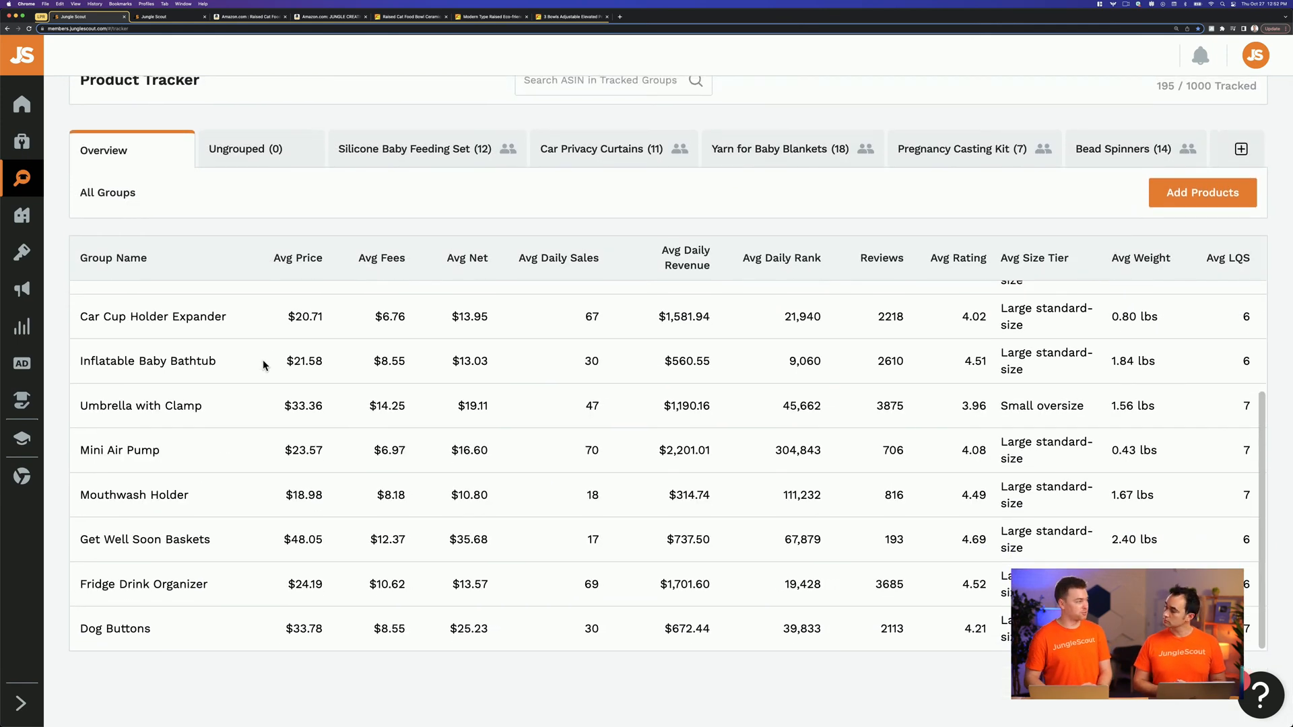
# - Examine the Dog Buttons group's average price, fees, net, daily sales and revenue up close in the overview
pyautogui.scroll(1, 268, 224)
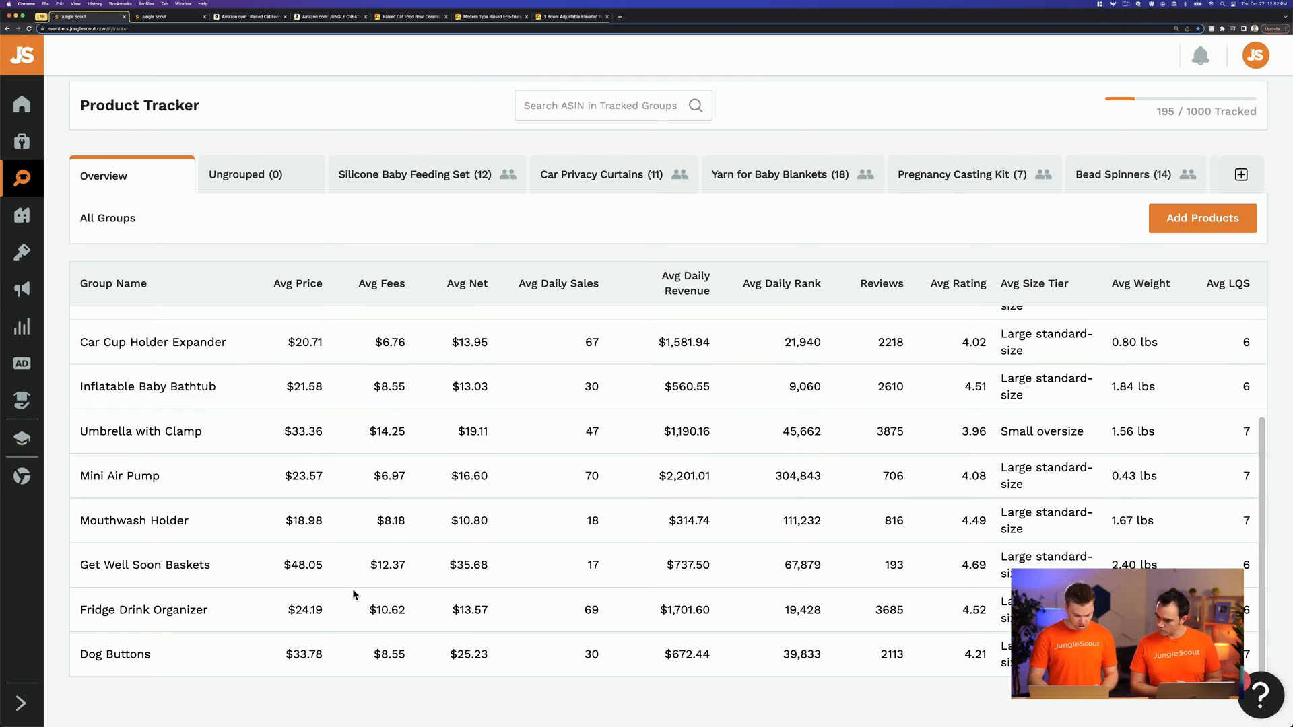
pyautogui.scroll(-1, 370, 653)
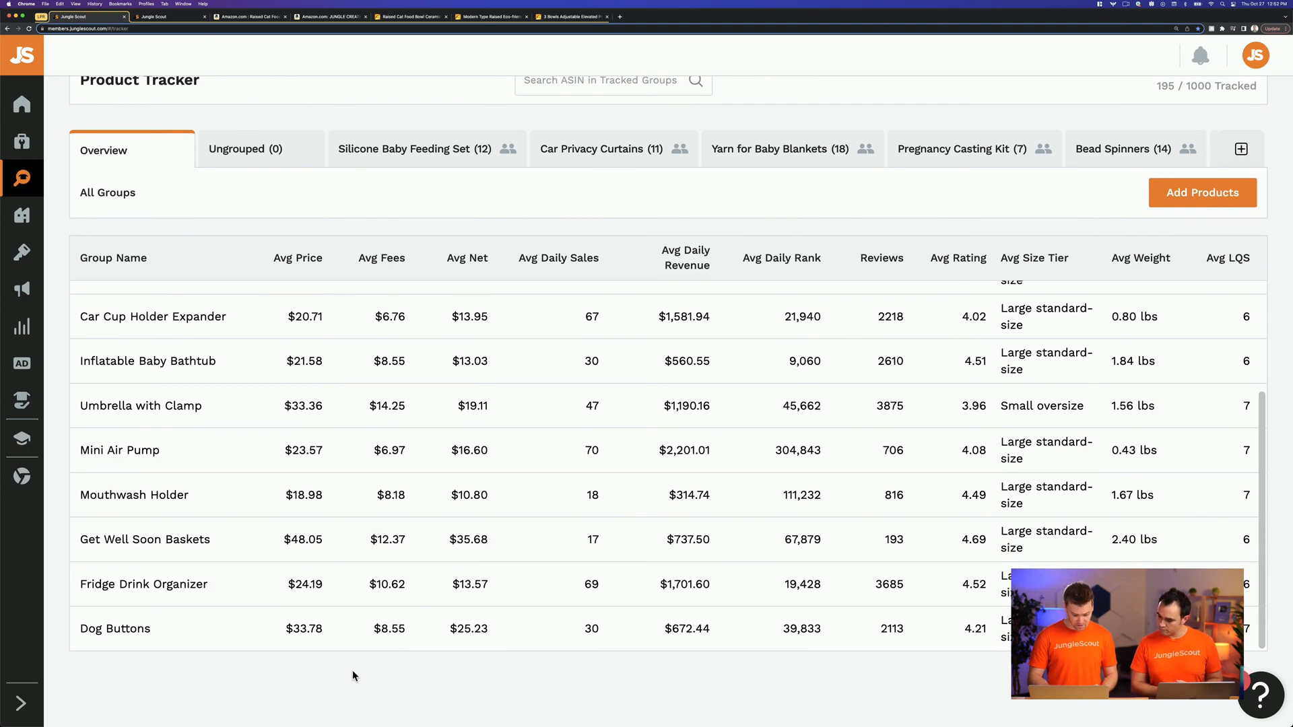
pyautogui.scroll(5, 352, 675)
pyautogui.hscroll(-2, 353, 675)
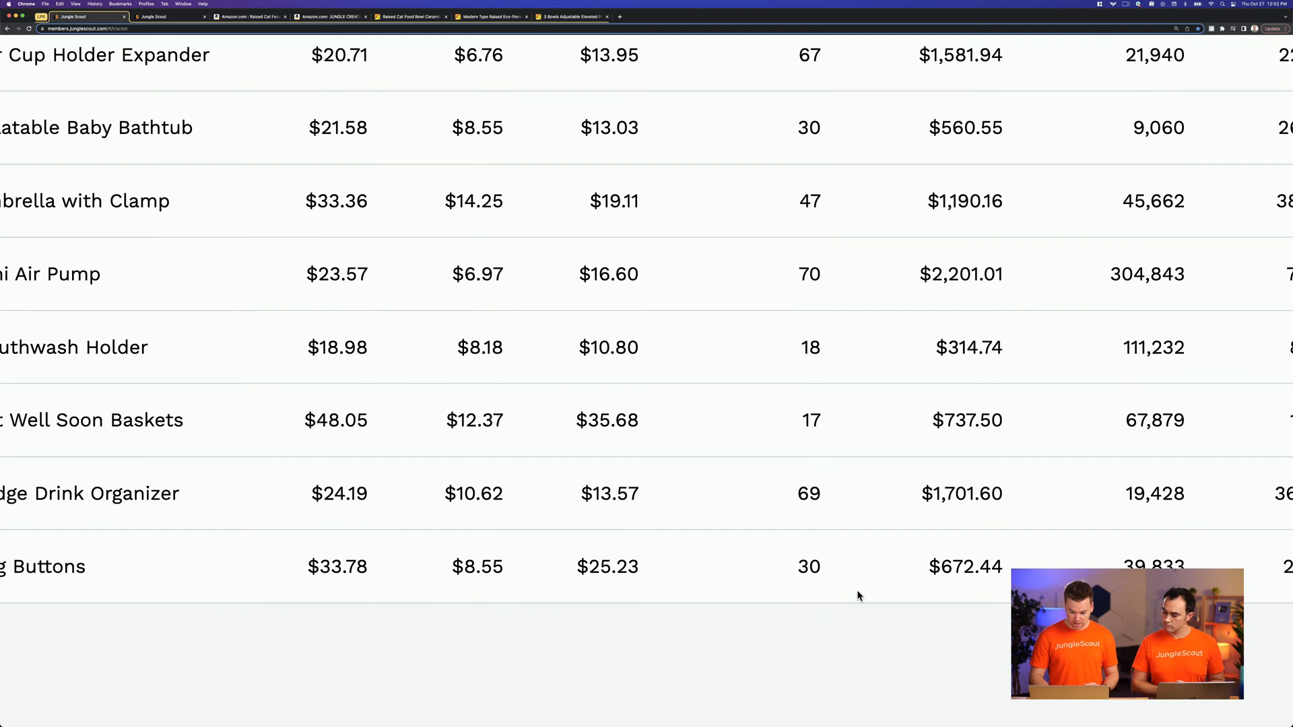
pyautogui.scroll(-5, 858, 595)
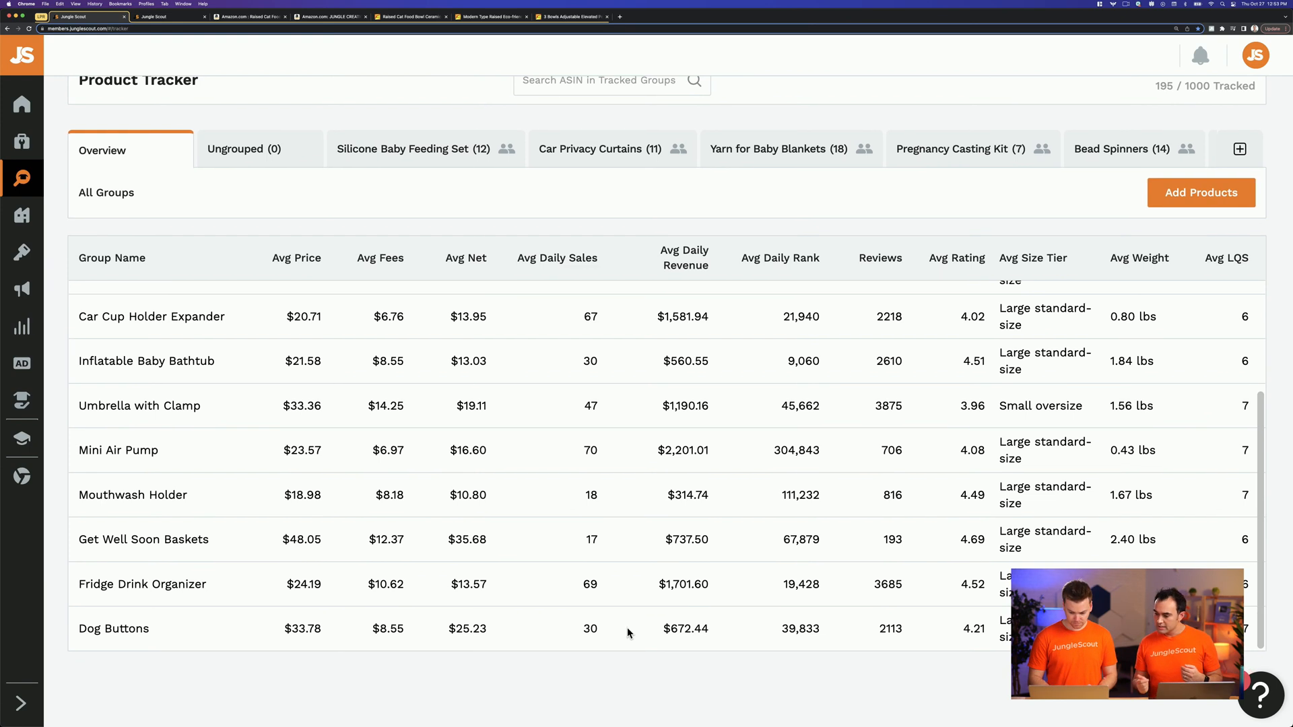
pyautogui.scroll(1, 628, 633)
pyautogui.scroll(-1, 628, 633)
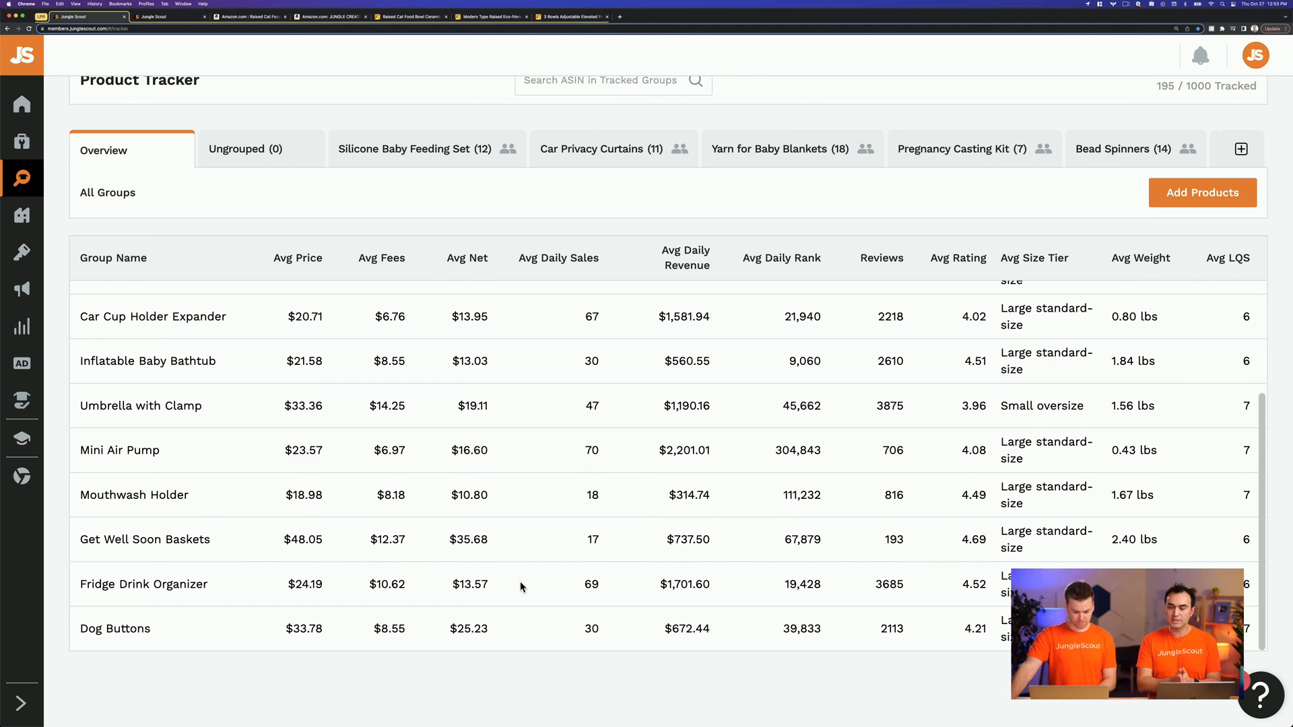
# - Compare the averages of the other tracked groups, from Silicone Baby Feeding Set to Umbrella with Clamp
pyautogui.scroll(3, 519, 583)
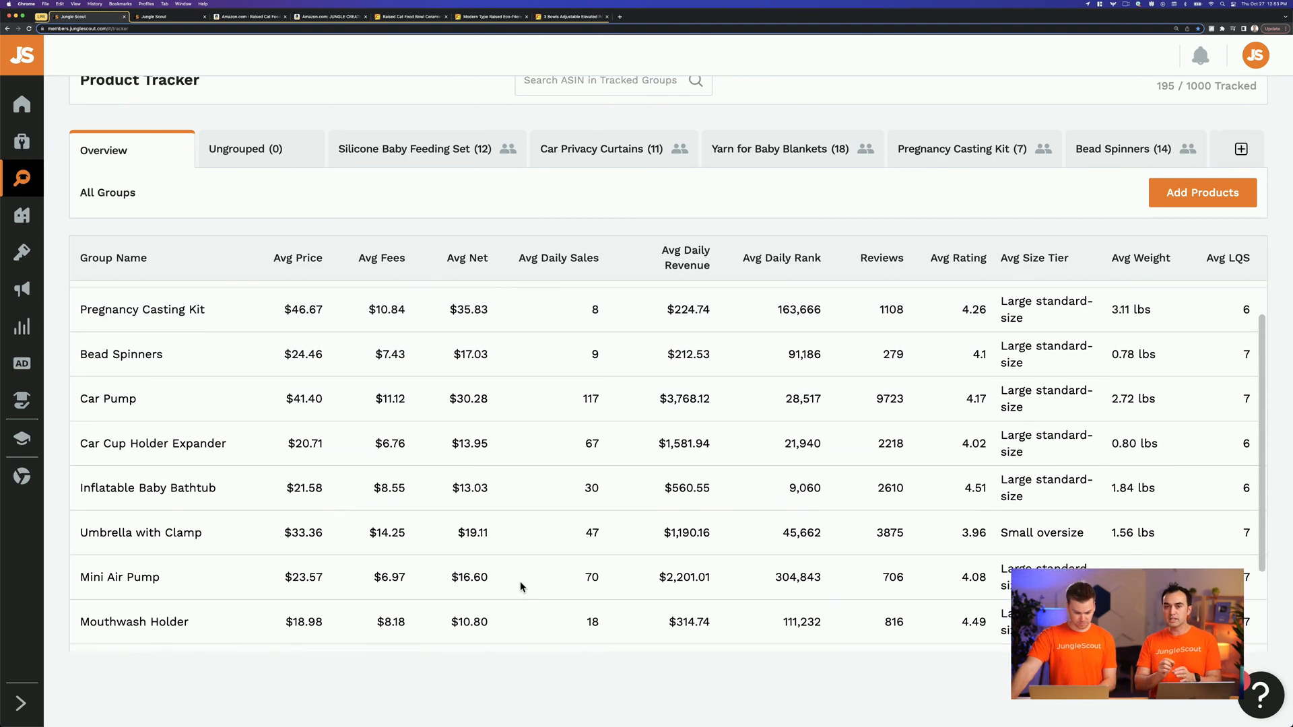
pyautogui.scroll(3, 520, 583)
pyautogui.scroll(2, 520, 585)
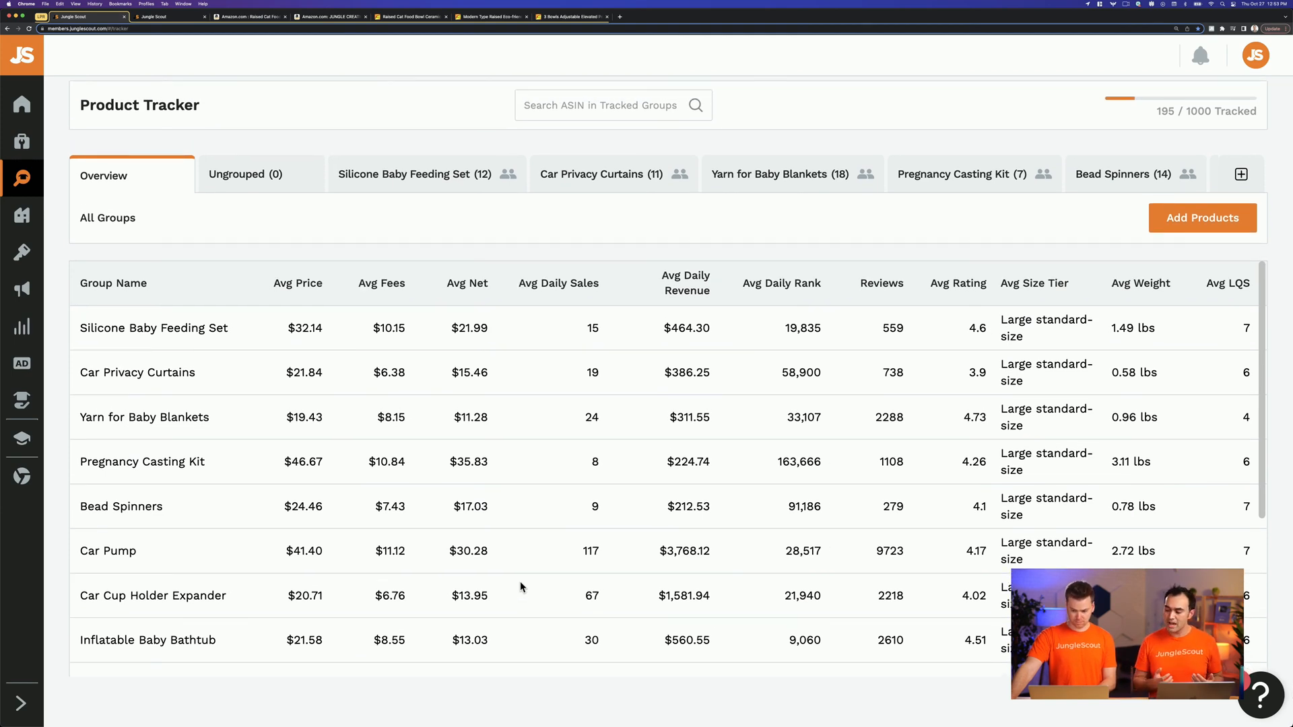
pyautogui.scroll(-1, 520, 585)
pyautogui.scroll(-3, 520, 587)
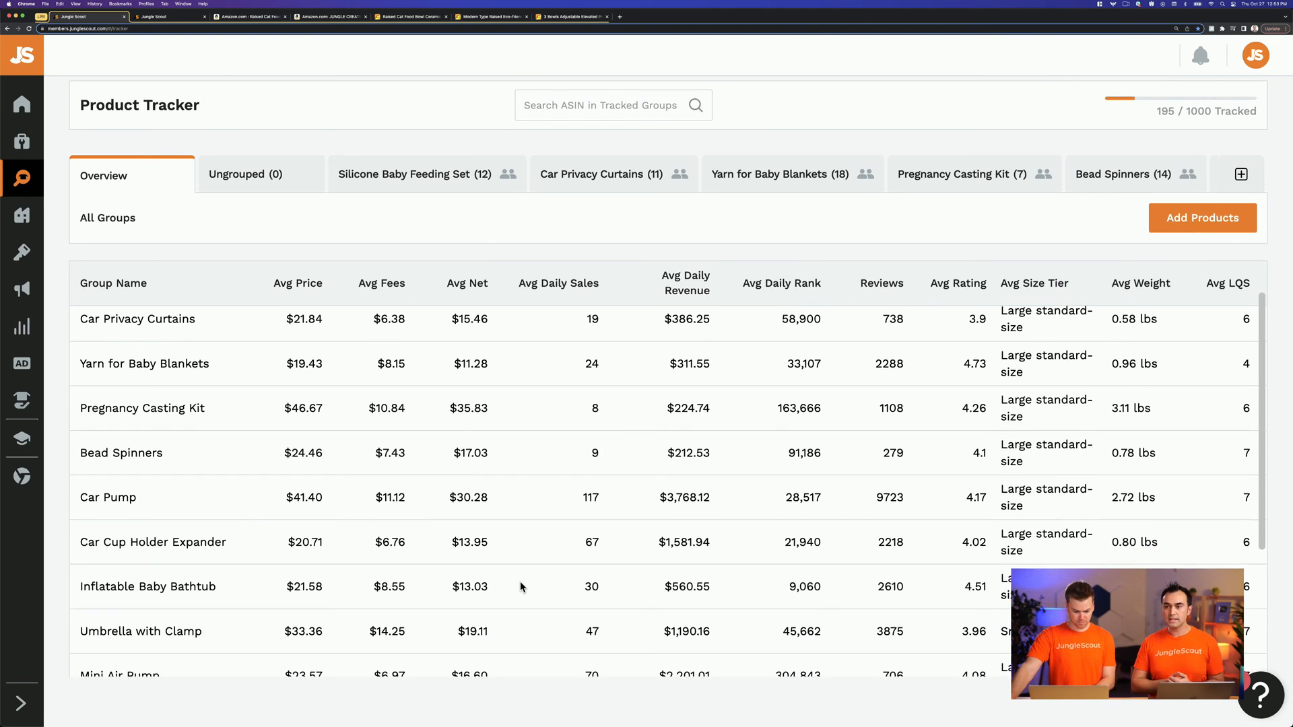